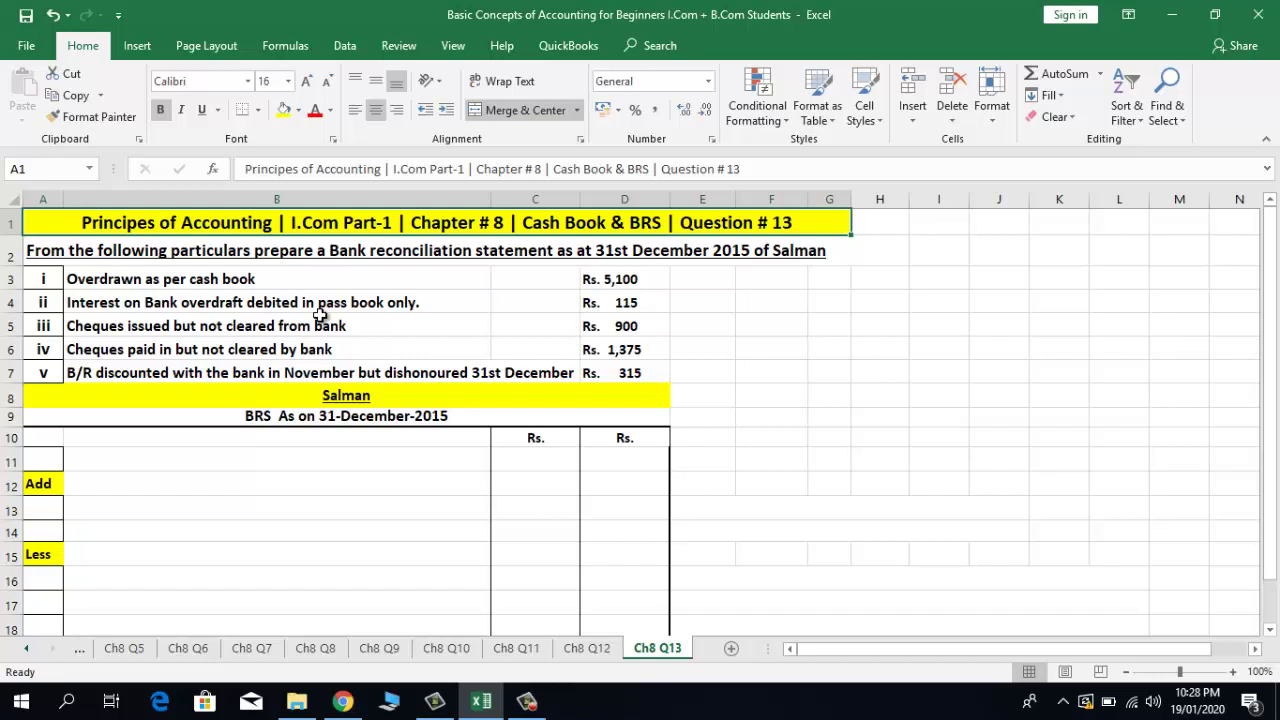
# Step: Narrow column H slightly
pyautogui.click(166, 252)
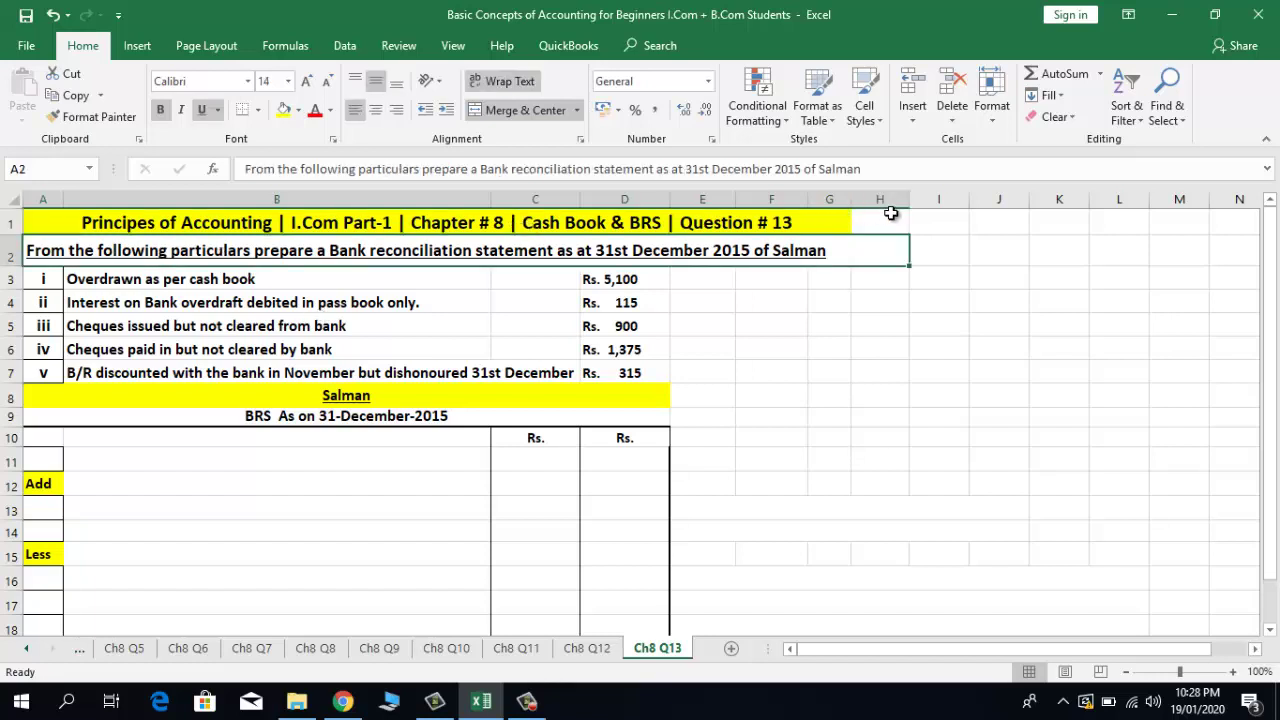
pyautogui.moveTo(904, 204); pyautogui.dragTo(892, 204)
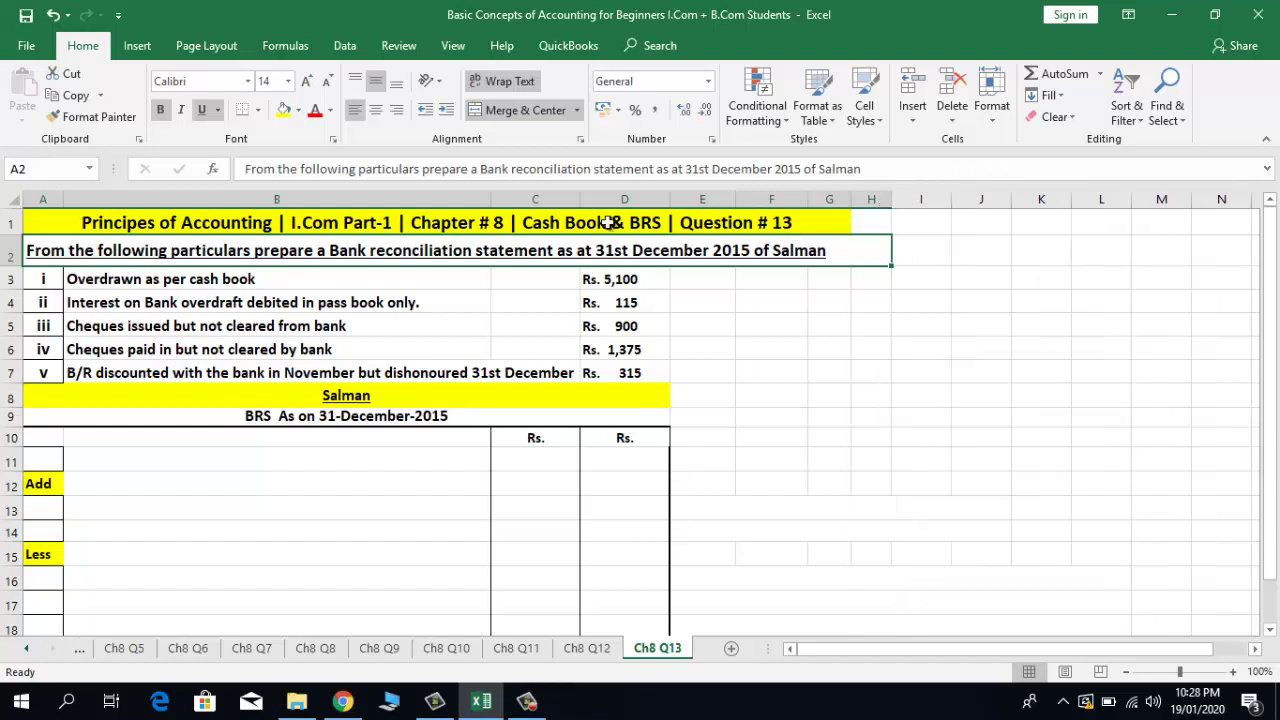
pyautogui.press('Down')
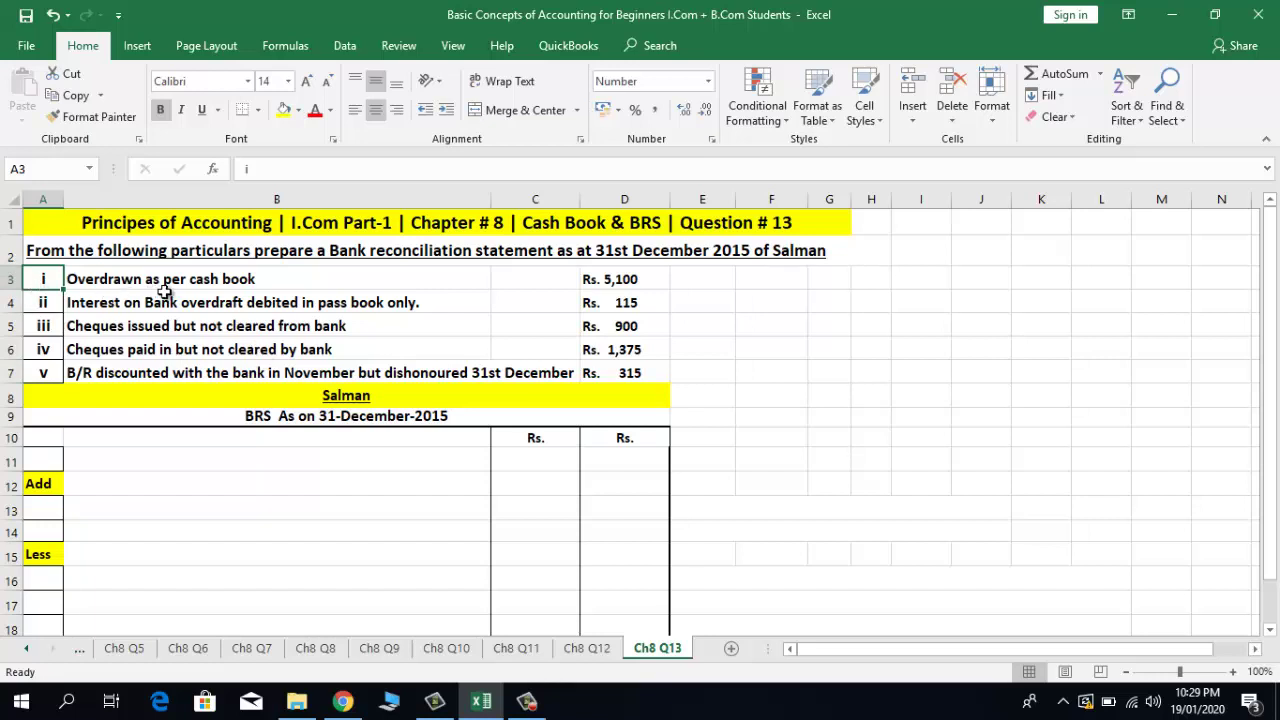
# Step: Start the reconciliation statement in row 11 with number "i" in A11 and "Balance As Per Cash Book" in B11
pyautogui.click(282, 281)
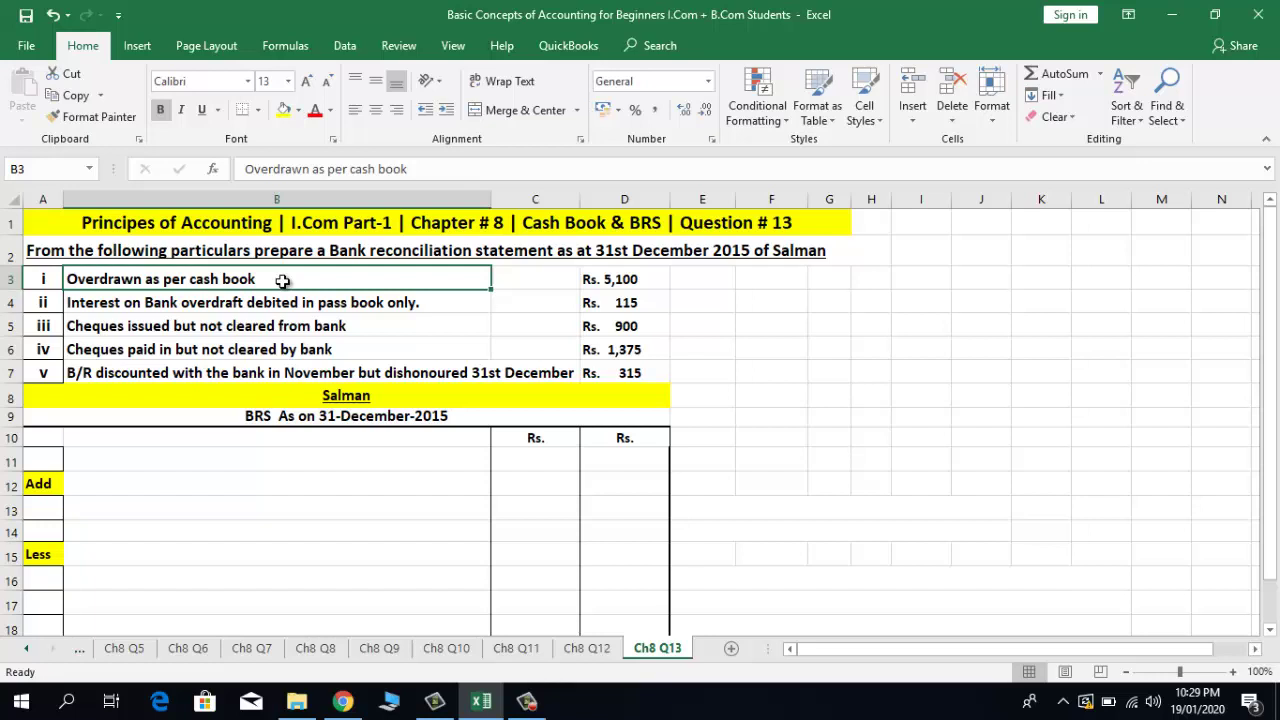
pyautogui.click(34, 460)
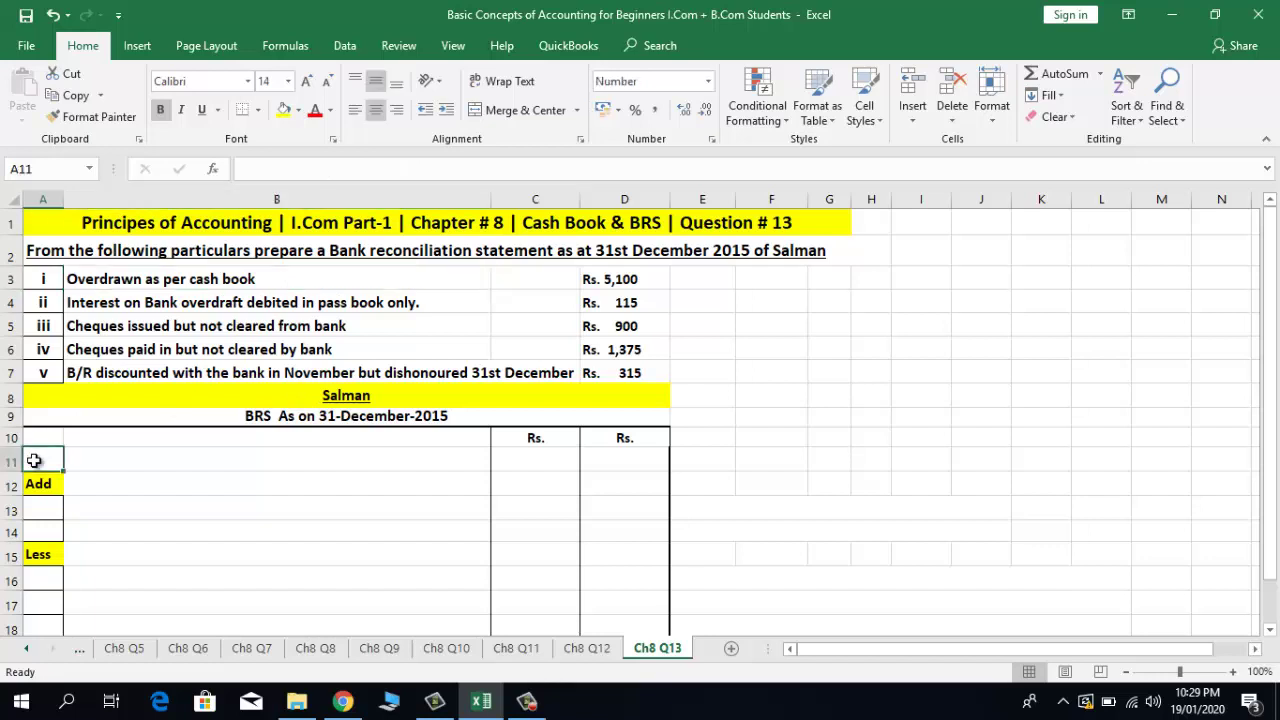
pyautogui.write('i')
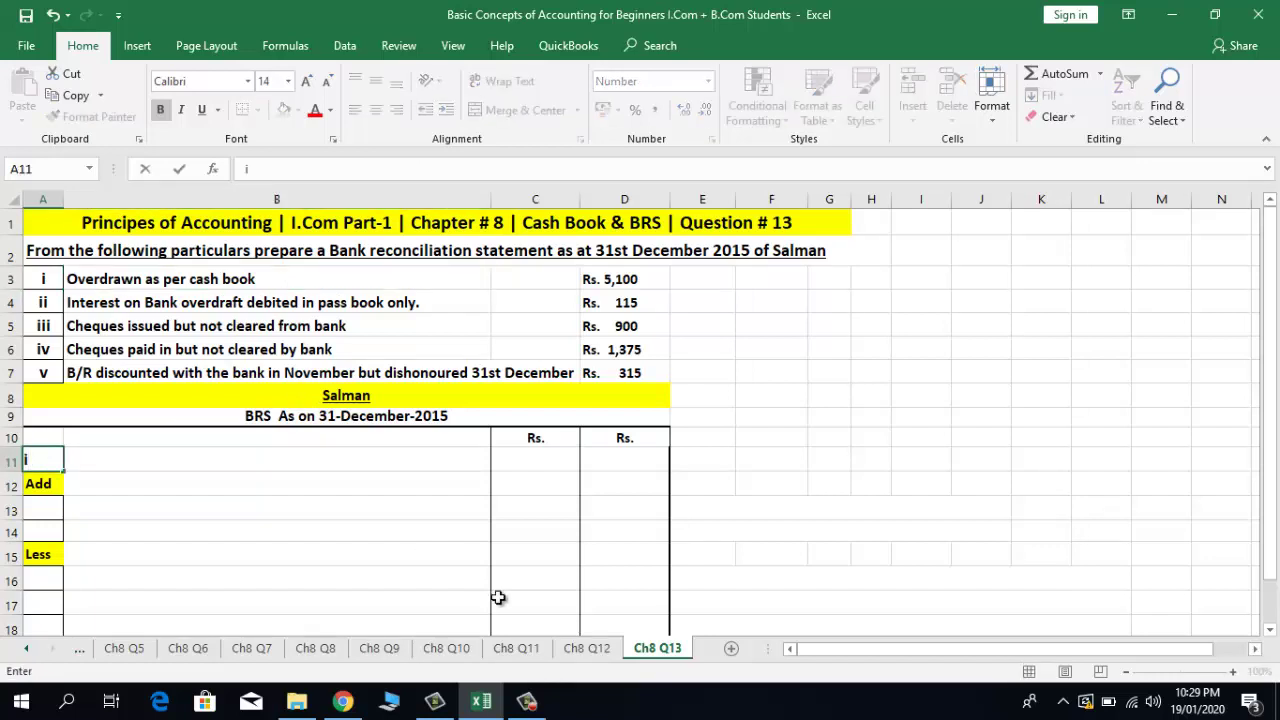
pyautogui.press('Tab')
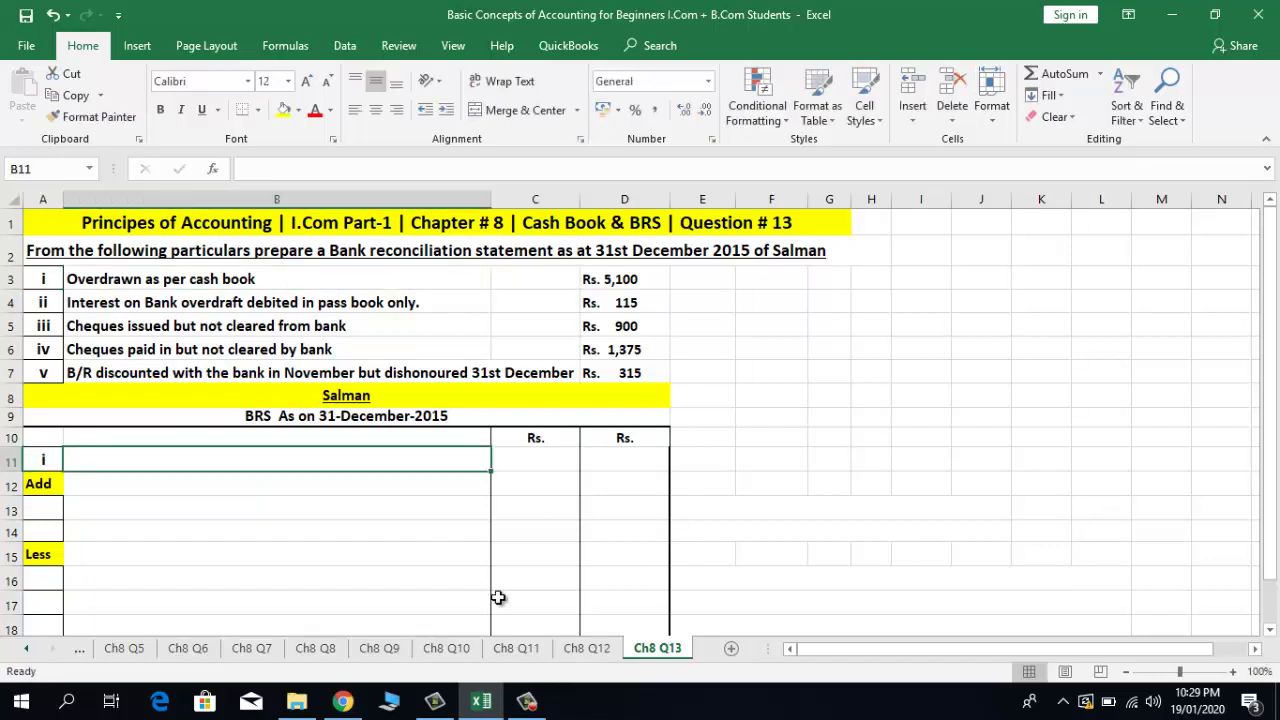
pyautogui.write('Balanc')
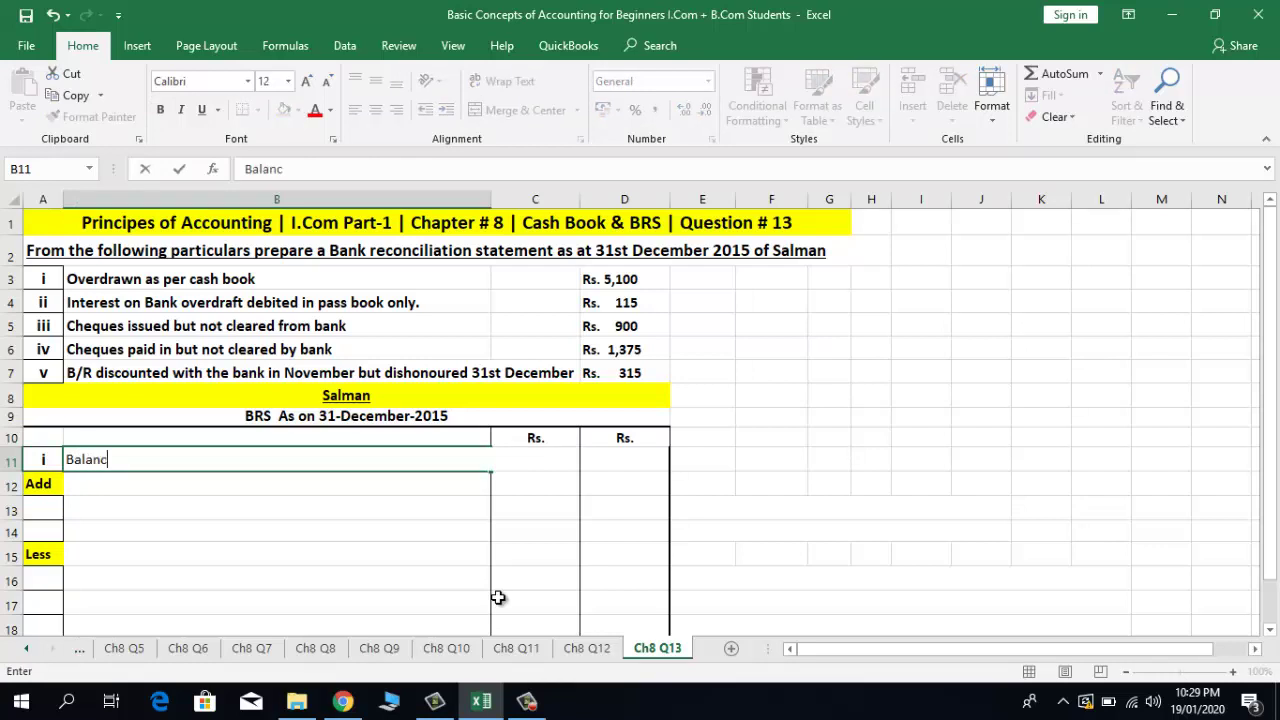
pyautogui.write('e As Per Cash ')
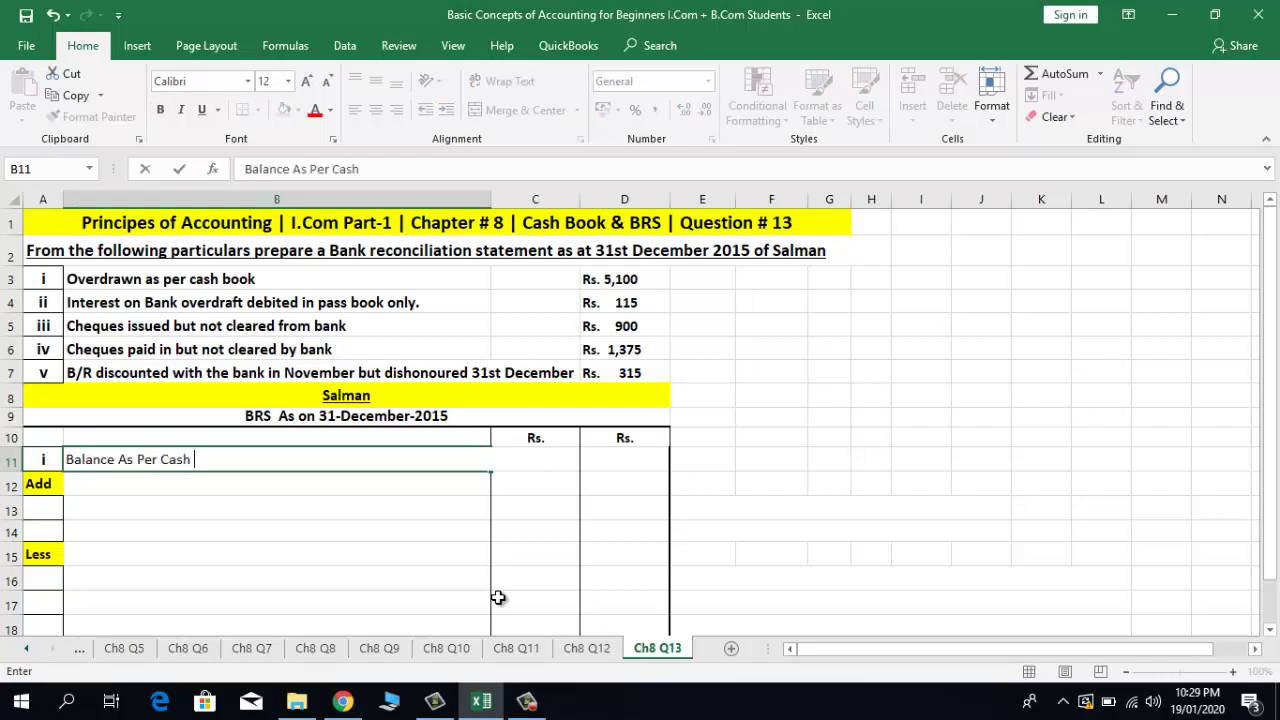
pyautogui.write('book')
pyautogui.press('BackSpace')
pyautogui.press('BackSpace')
pyautogui.press('BackSpace')
pyautogui.press('BackSpace')
pyautogui.write('Book')
pyautogui.press('Tab')
pyautogui.press('Left')
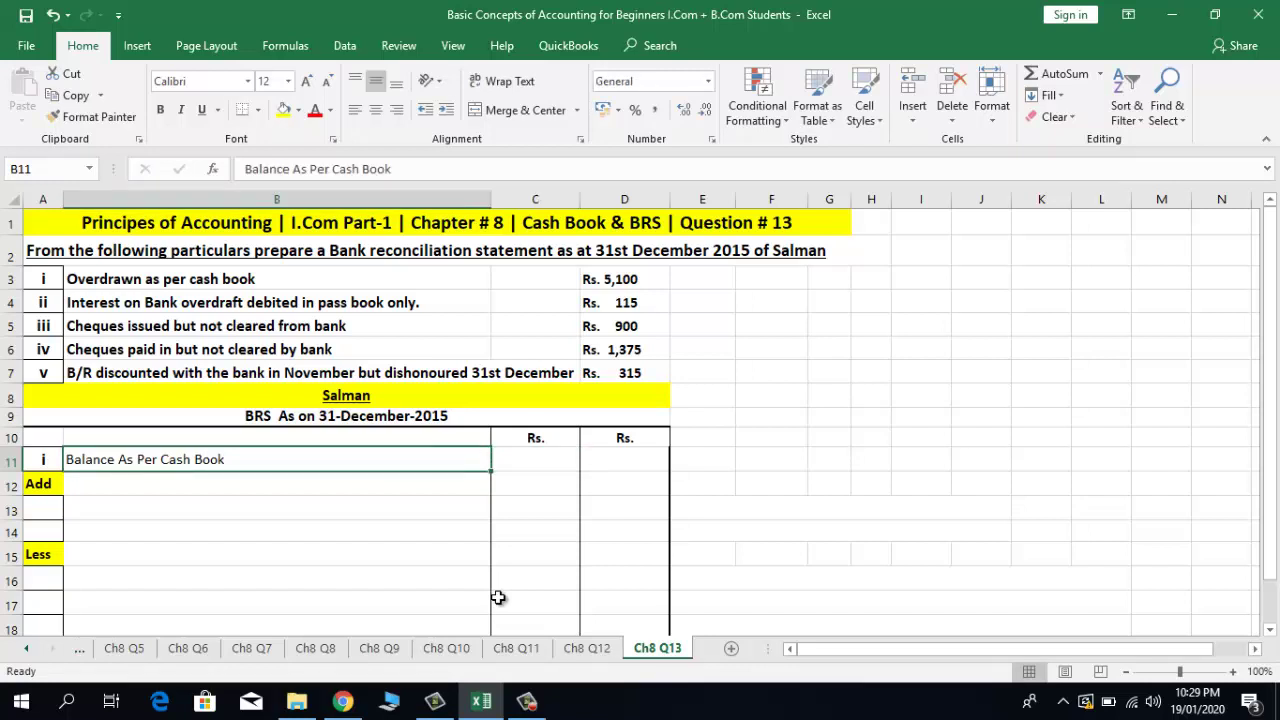
# Step: Append "(Unfavourable)" to the cash book balance description in B11
pyautogui.press('F2')
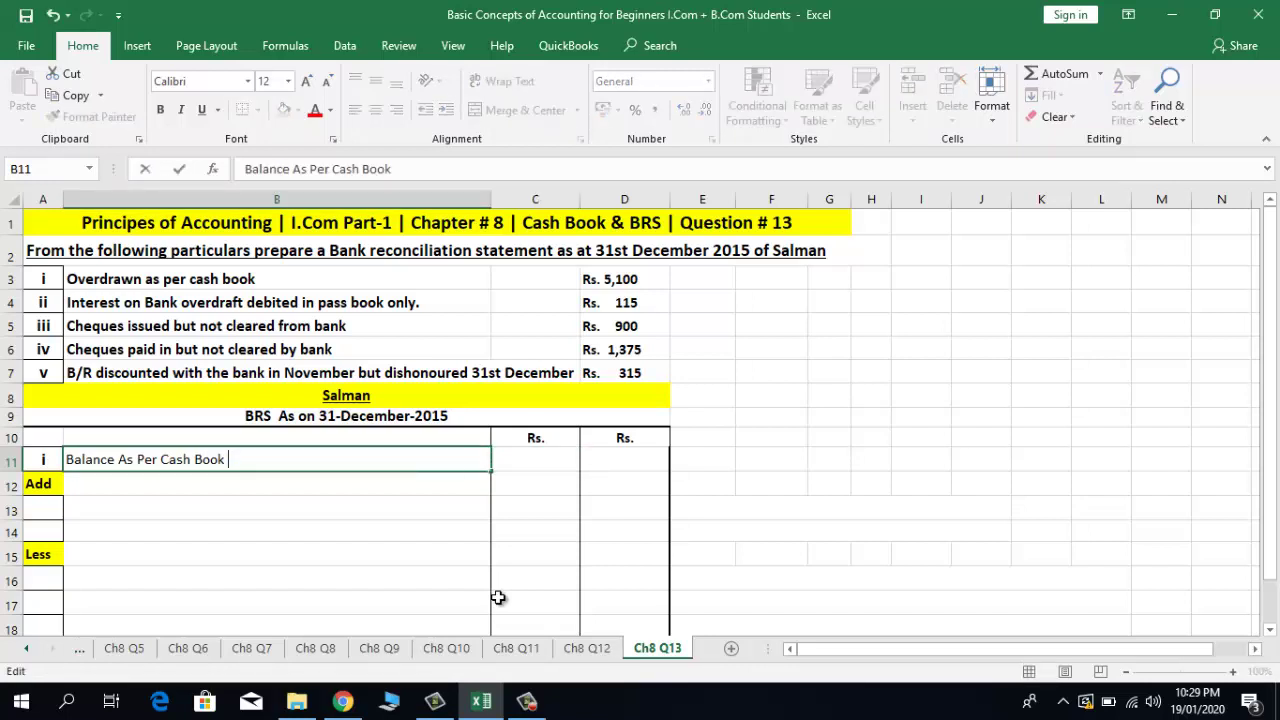
pyautogui.write('(Unfavoura')
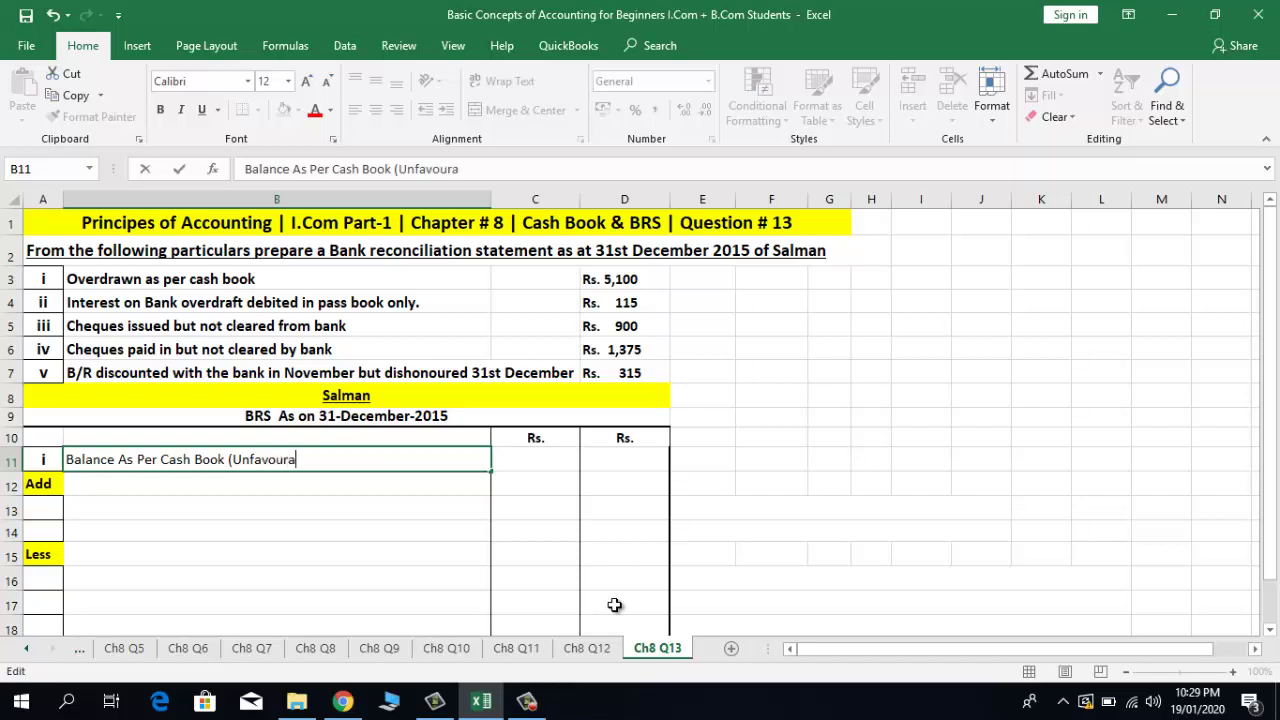
pyautogui.write('ble)')
pyautogui.press('Return')
pyautogui.press('Up')
pyautogui.press('Right')
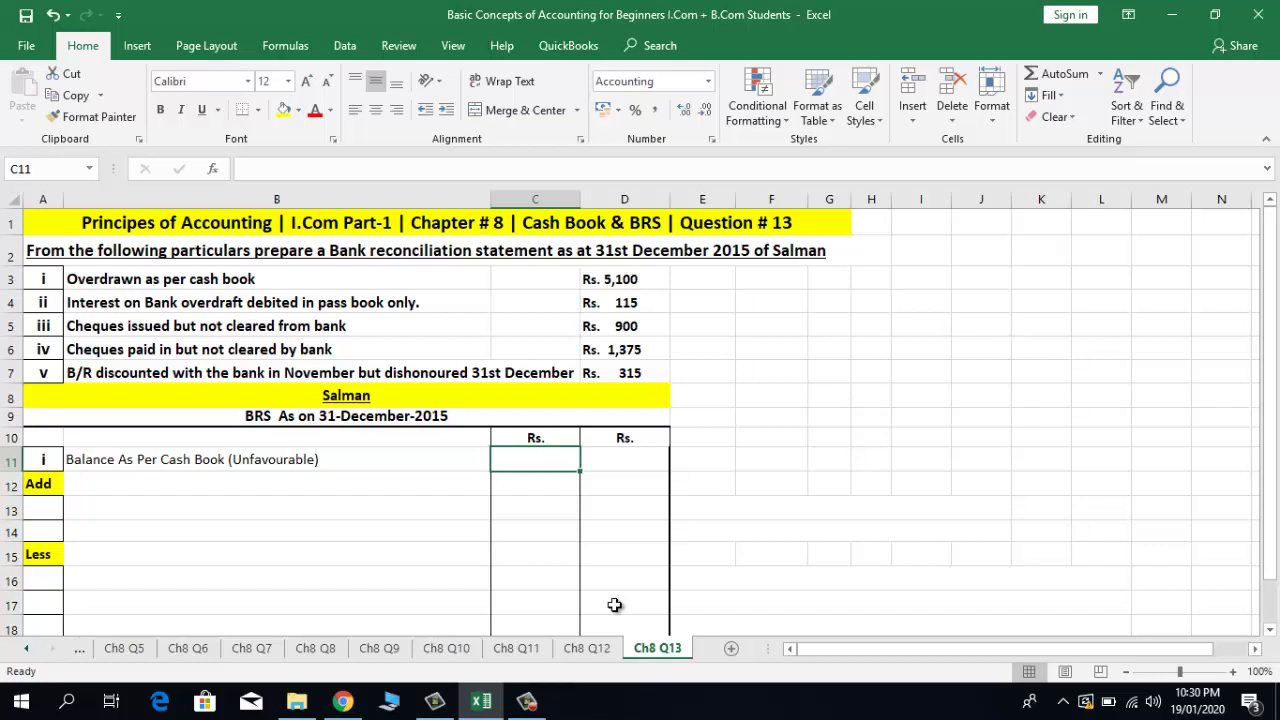
# Step: Enter the overdrawn cash book balance as -5100 in D11
pyautogui.press('Right')
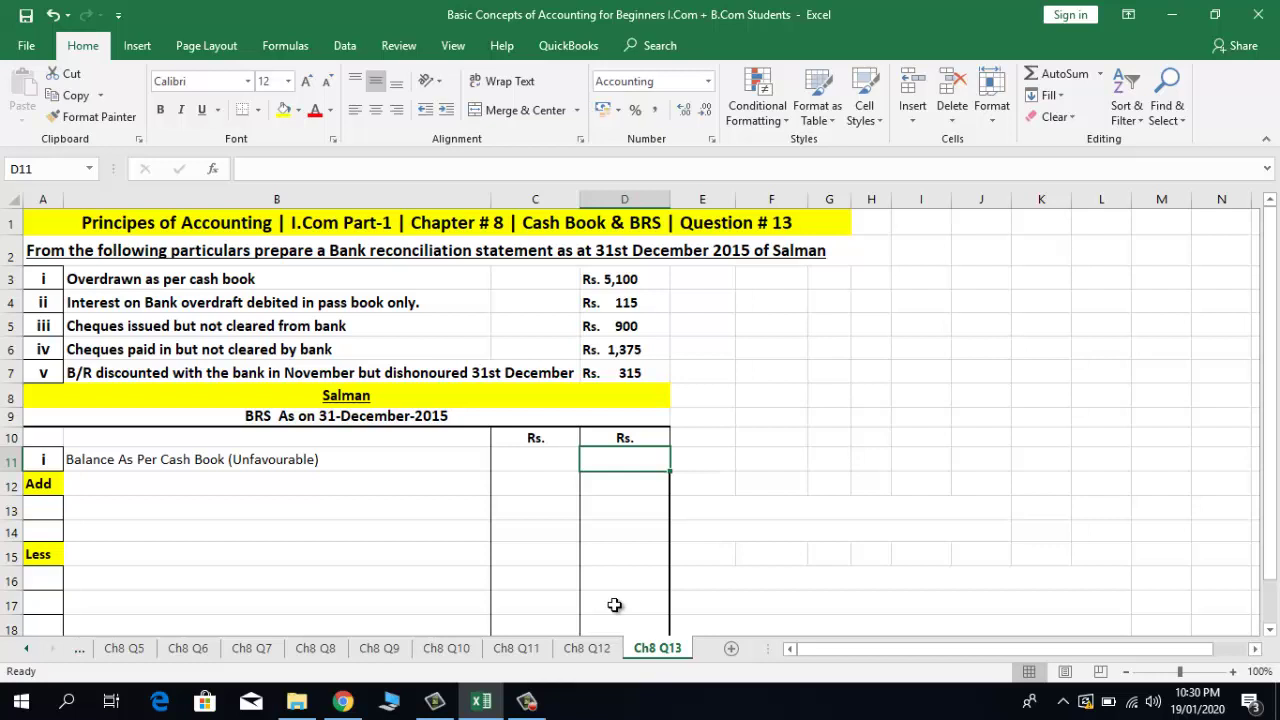
pyautogui.click(275, 284)
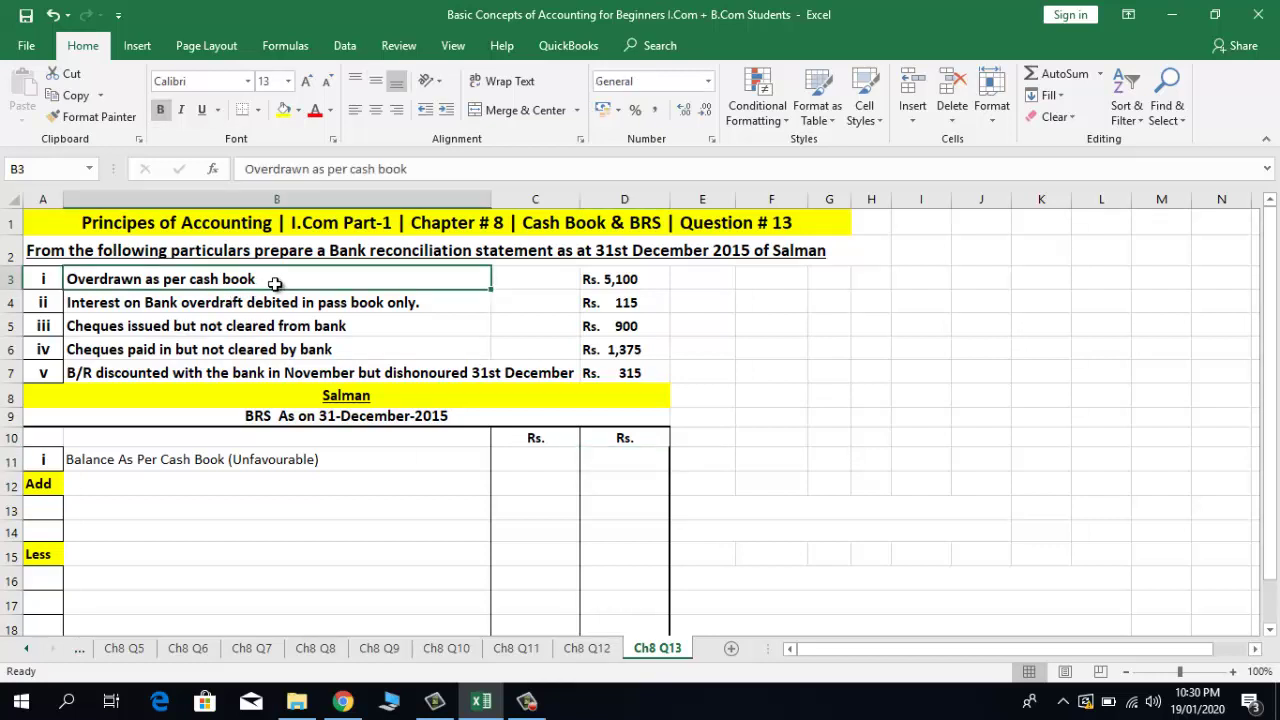
pyautogui.press('Right')
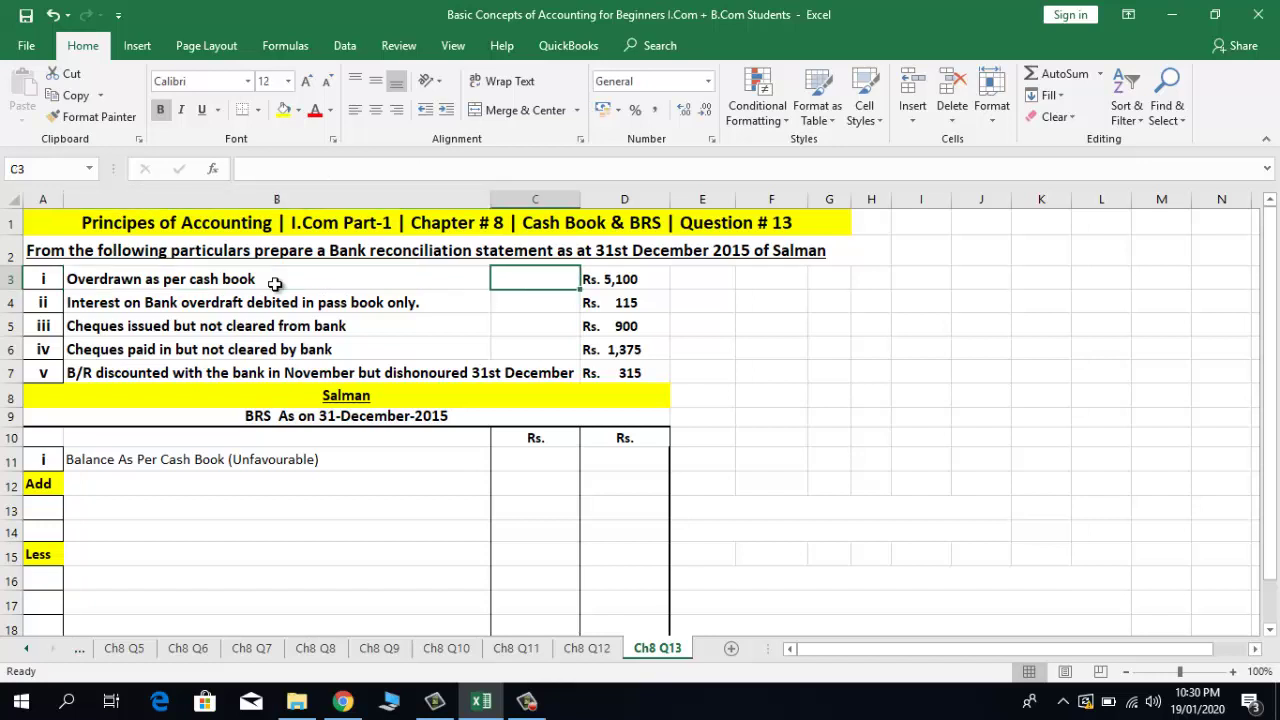
pyautogui.press('Right')
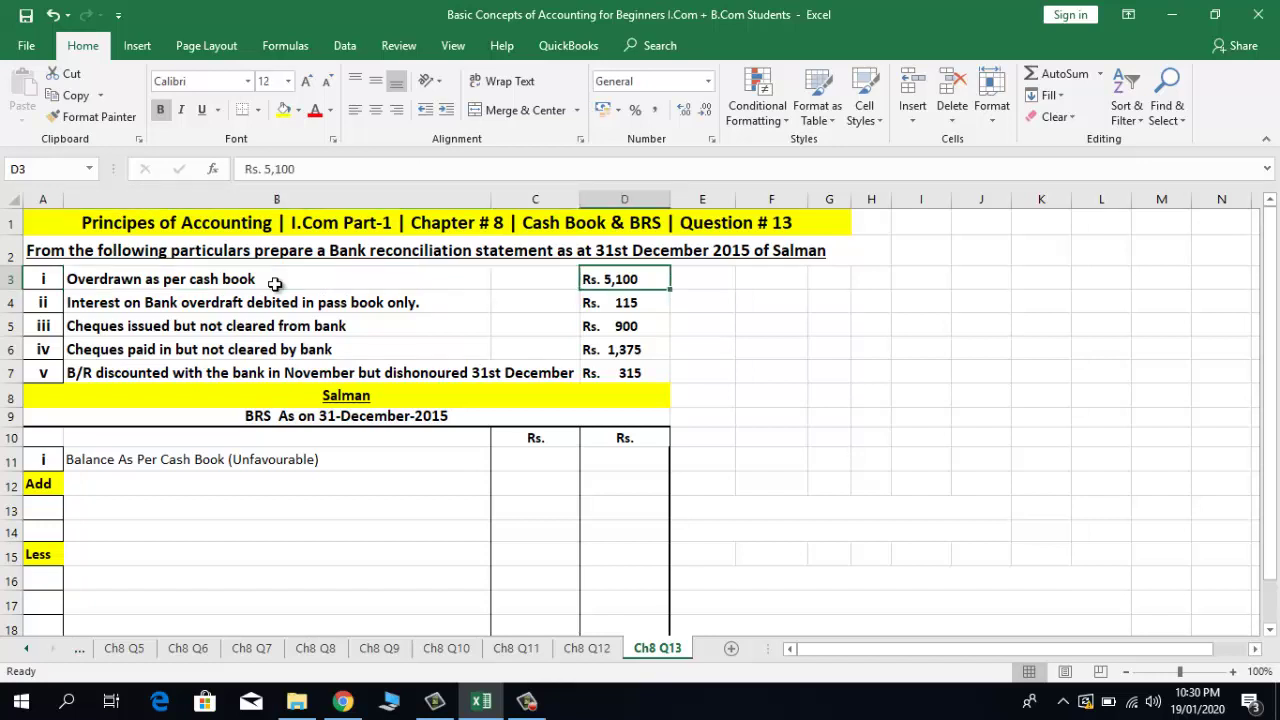
pyautogui.press('Down')
pyautogui.press('Down')
pyautogui.press('Down')
pyautogui.press('Down')
pyautogui.press('Down')
pyautogui.press('Down')
pyautogui.press('Down')
pyautogui.press('Down')
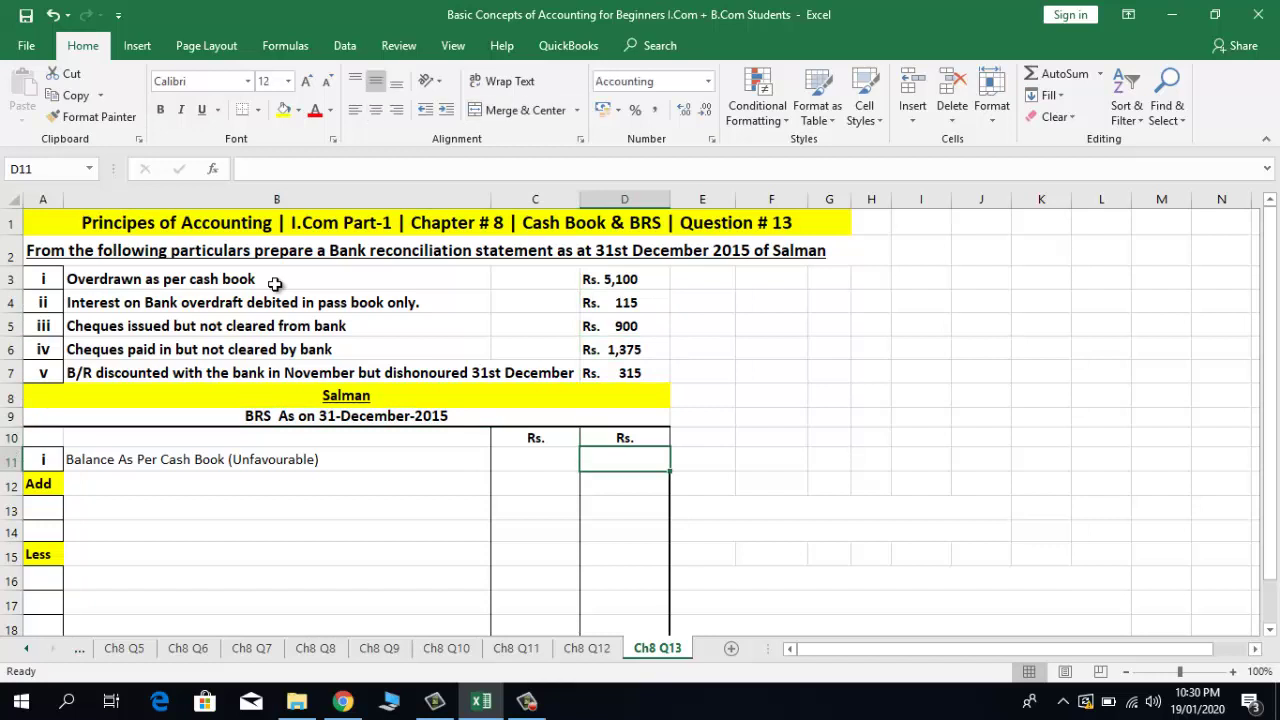
pyautogui.write('-5100')
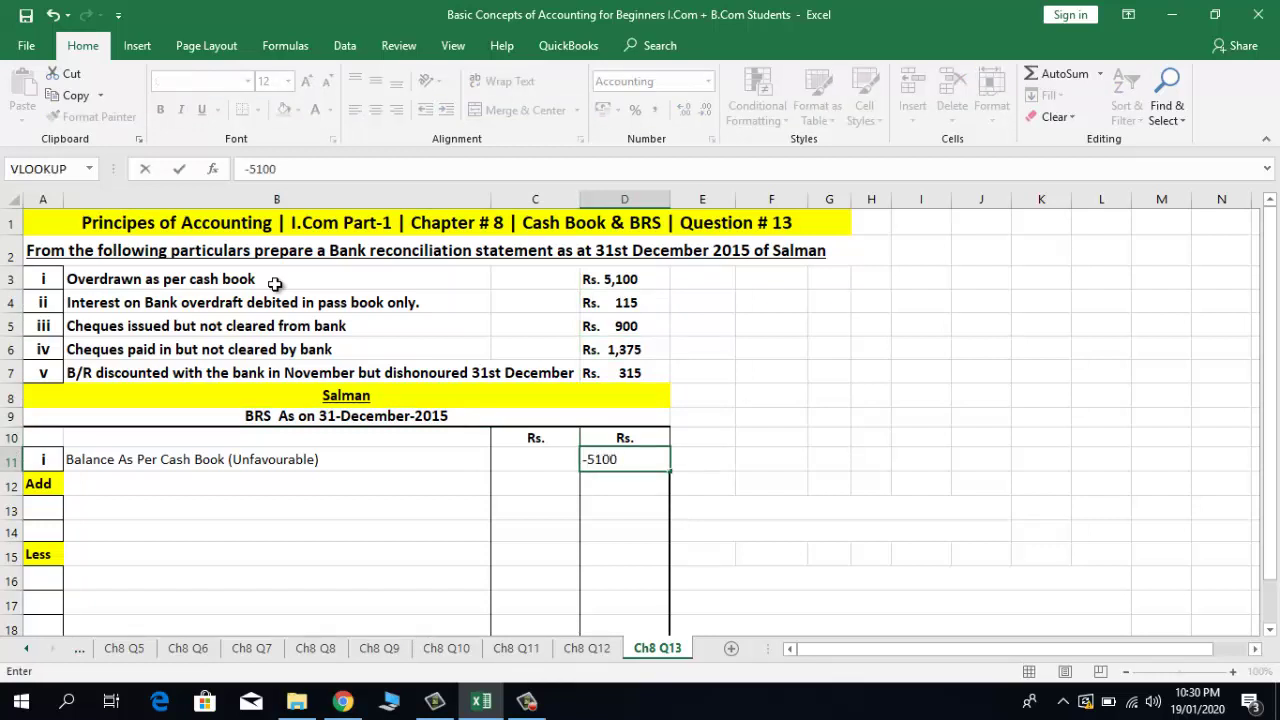
pyautogui.press('Return')
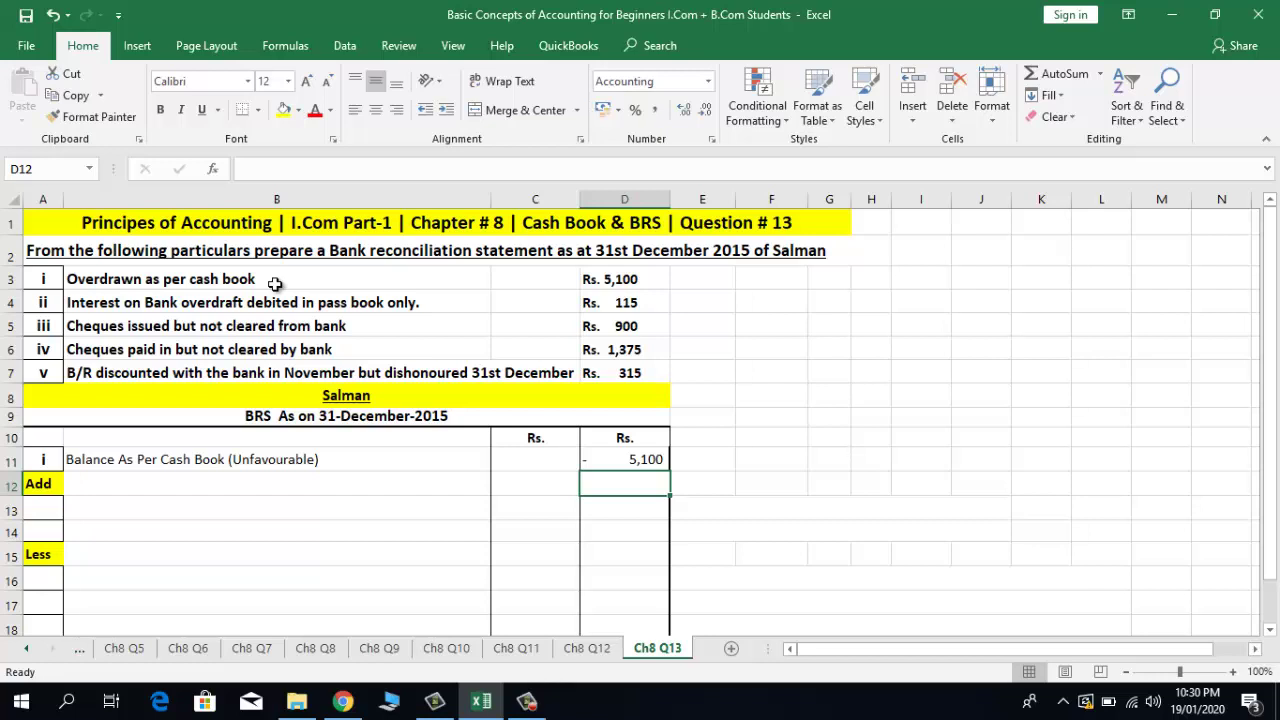
# Step: Enter the example figures 15000 in E3 and 20100 in E4 beside the question
pyautogui.click(702, 284)
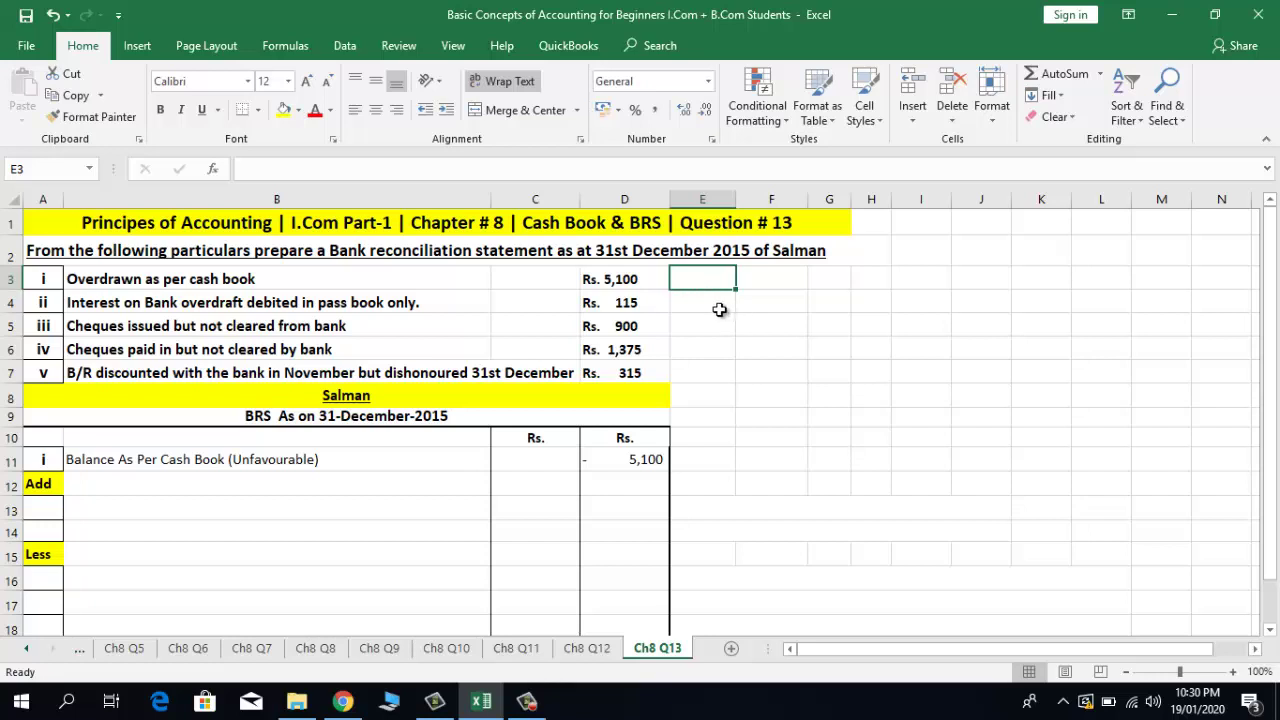
pyautogui.click(715, 307)
pyautogui.press('Up')
pyautogui.write('1500')
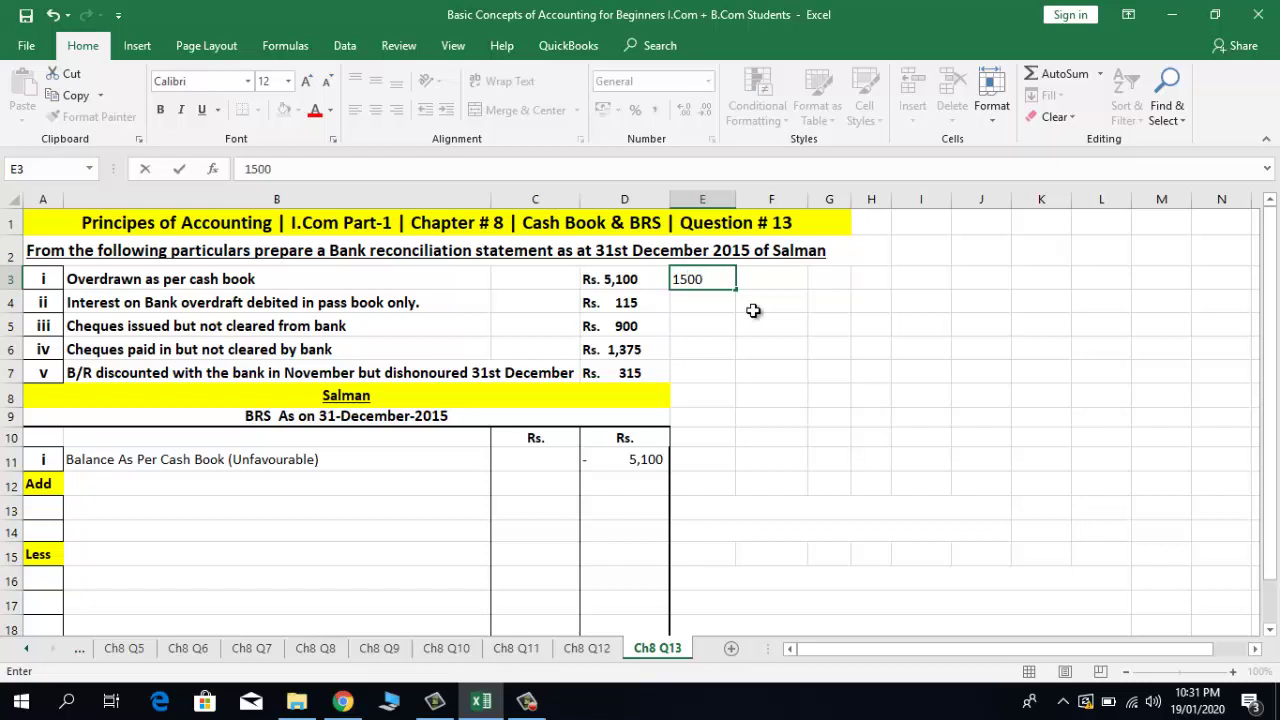
pyautogui.write('0')
pyautogui.press('Return')
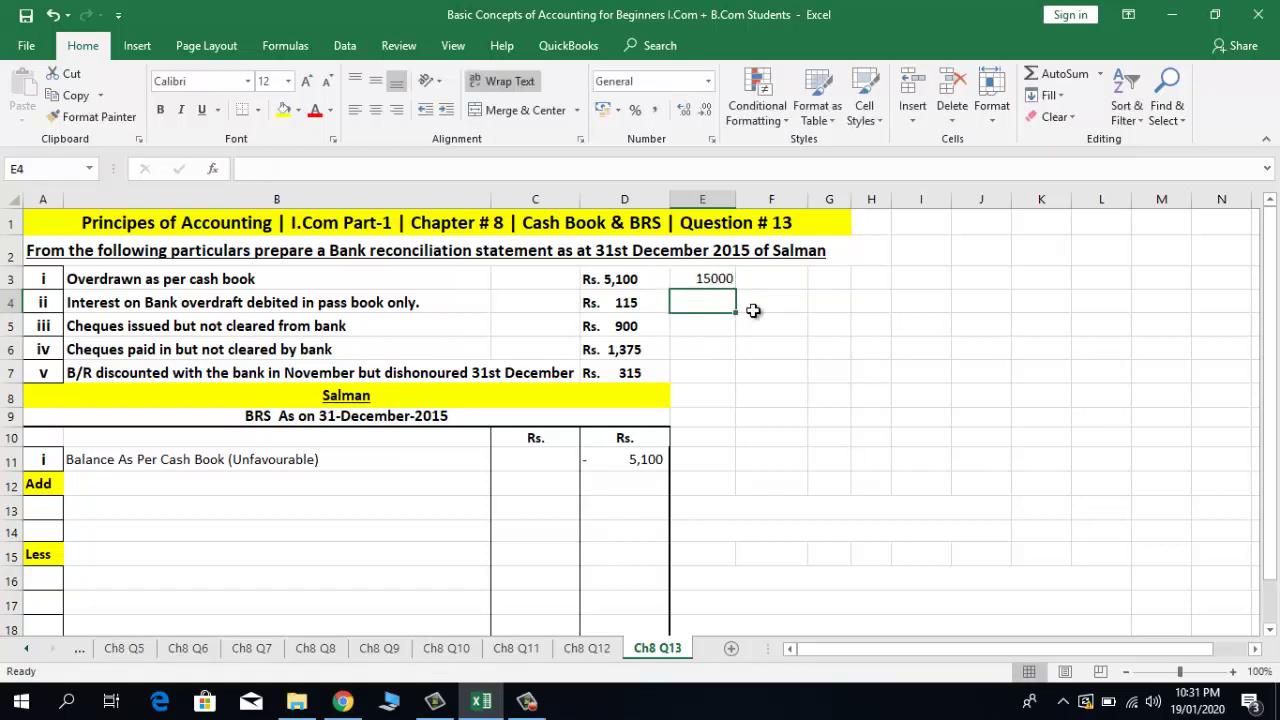
pyautogui.write('20100')
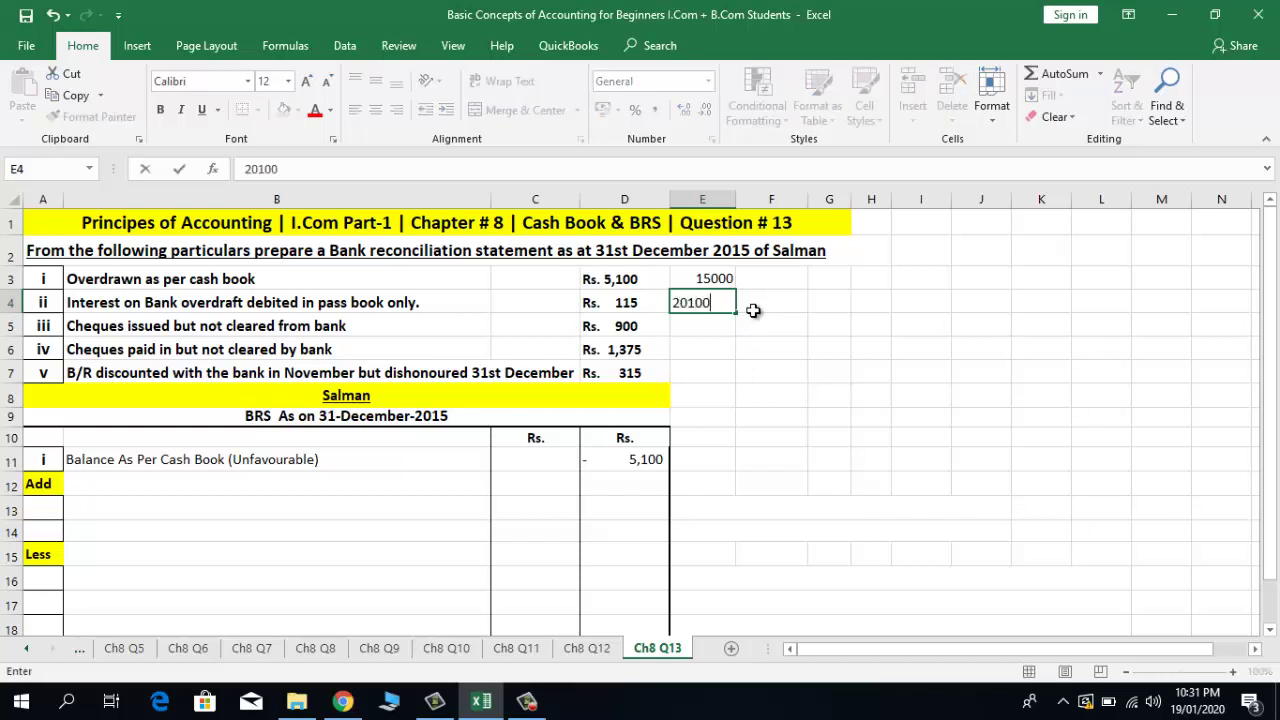
pyautogui.press('Return')
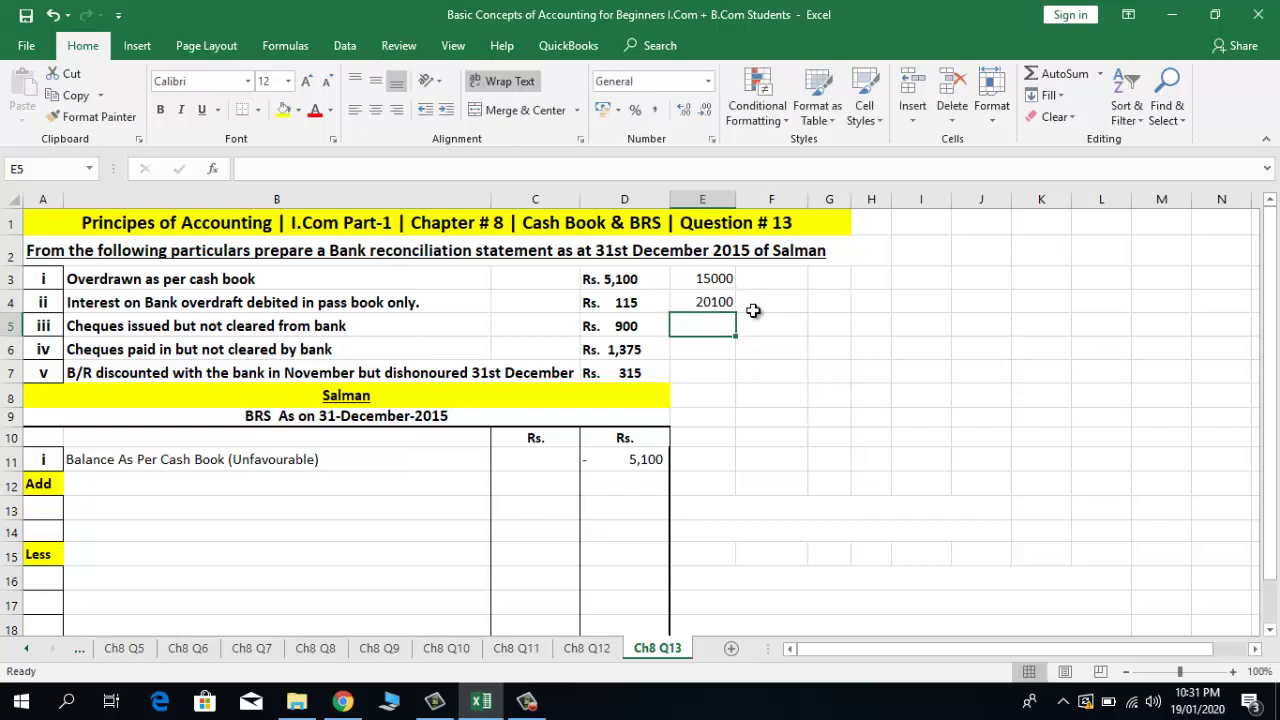
# Step: Calculate the example balance in E5 with the formula =E3-E4
pyautogui.write('=')
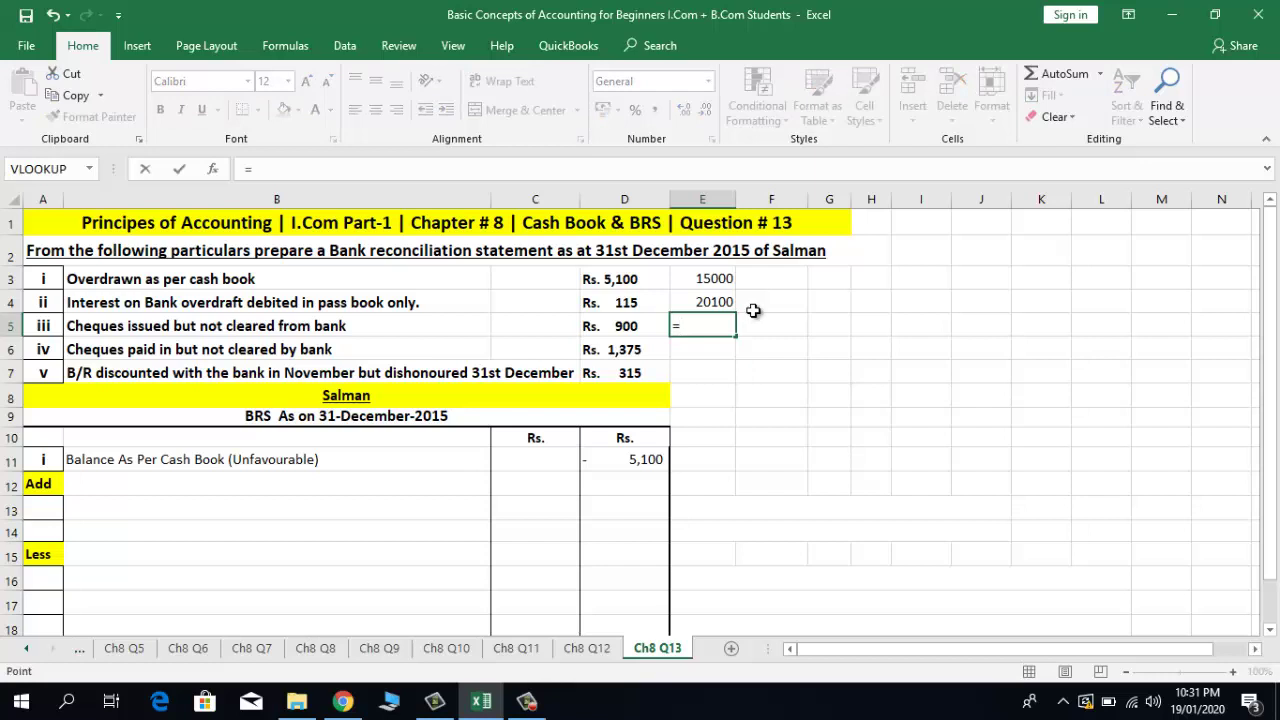
pyautogui.press('Up')
pyautogui.press('Up')
pyautogui.write('-')
pyautogui.press('Up')
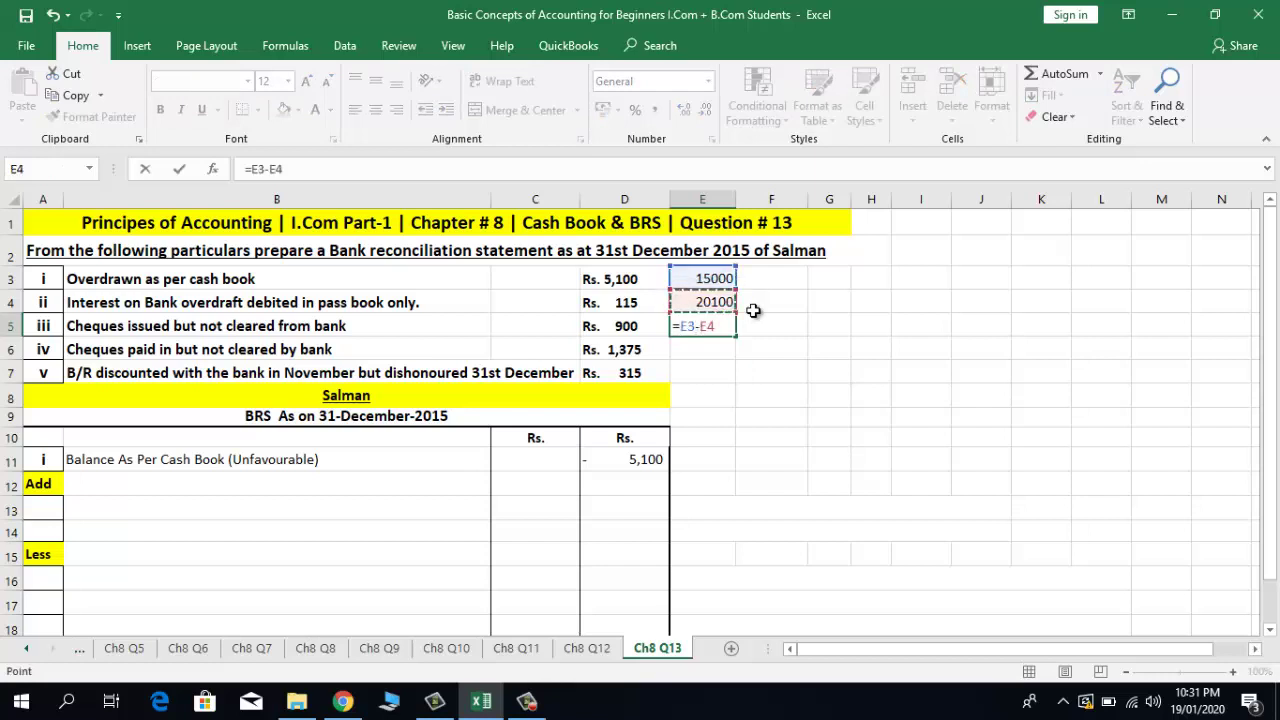
pyautogui.press('Return')
pyautogui.click(677, 318)
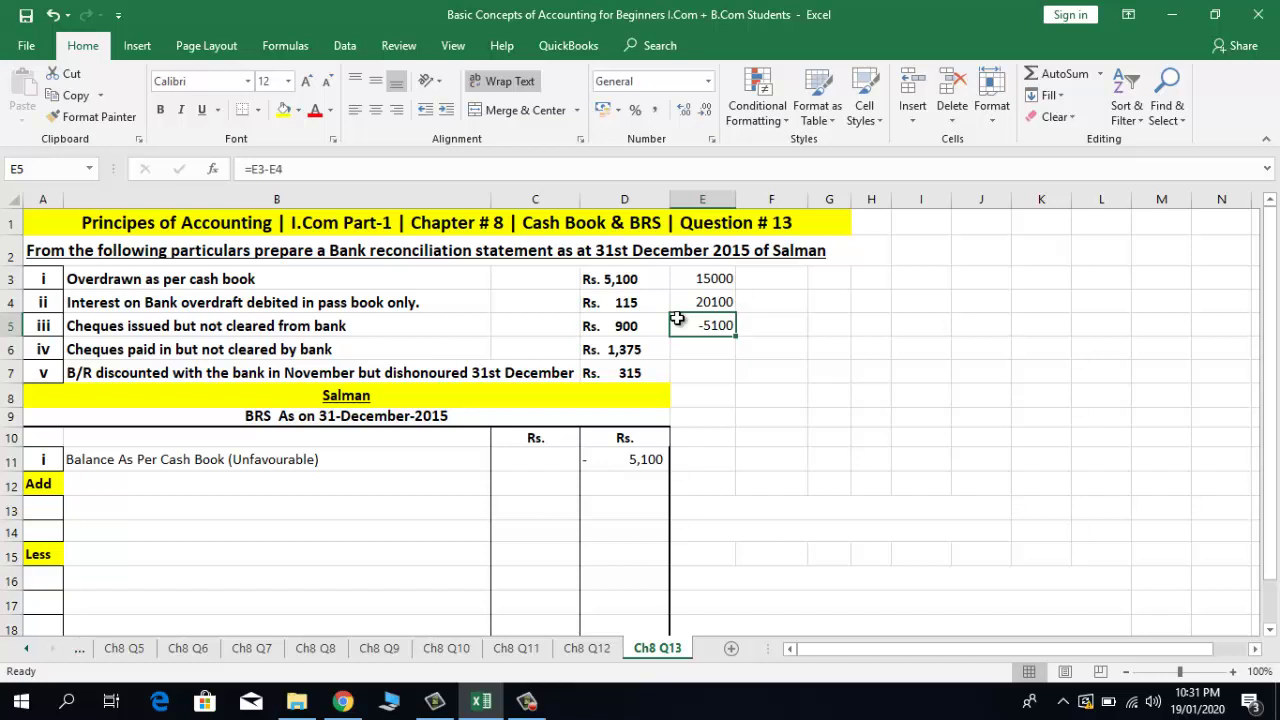
# Step: Review the example overdraft calculation in E3:E5 and clear those cells
pyautogui.click(692, 282)
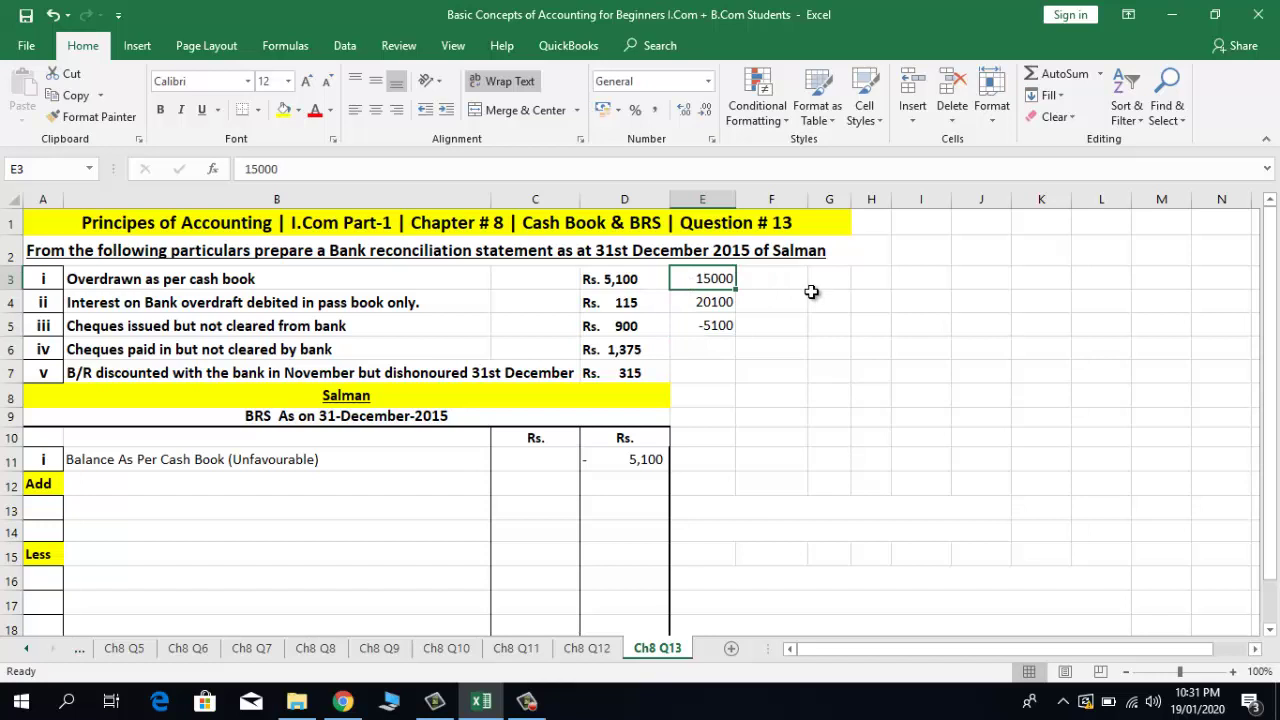
pyautogui.click(688, 305)
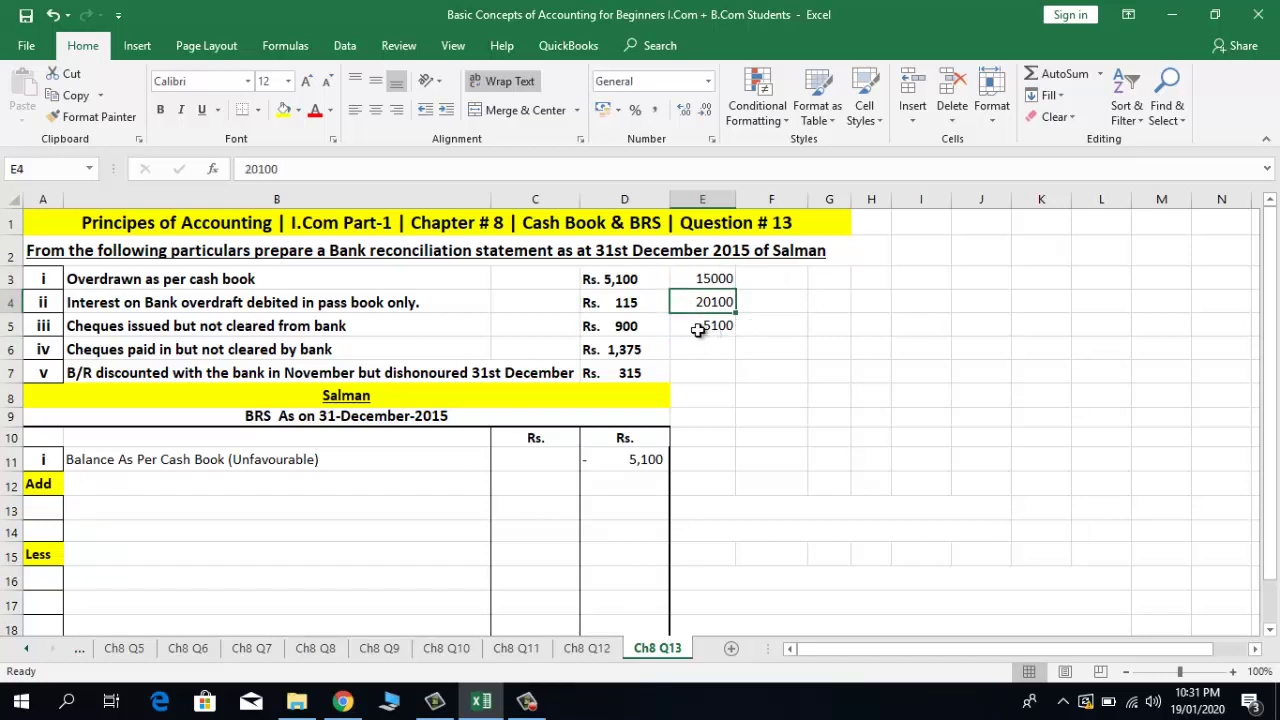
pyautogui.click(694, 329)
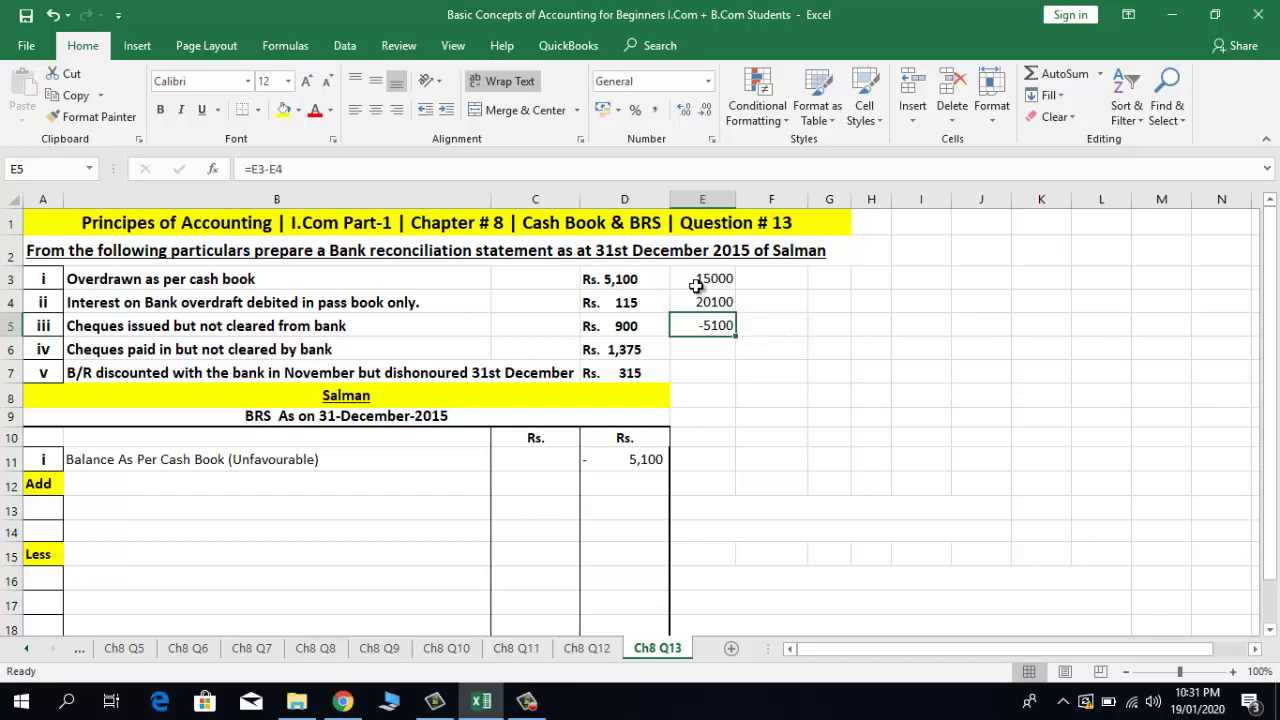
pyautogui.moveTo(700, 280); pyautogui.dragTo(698, 336)
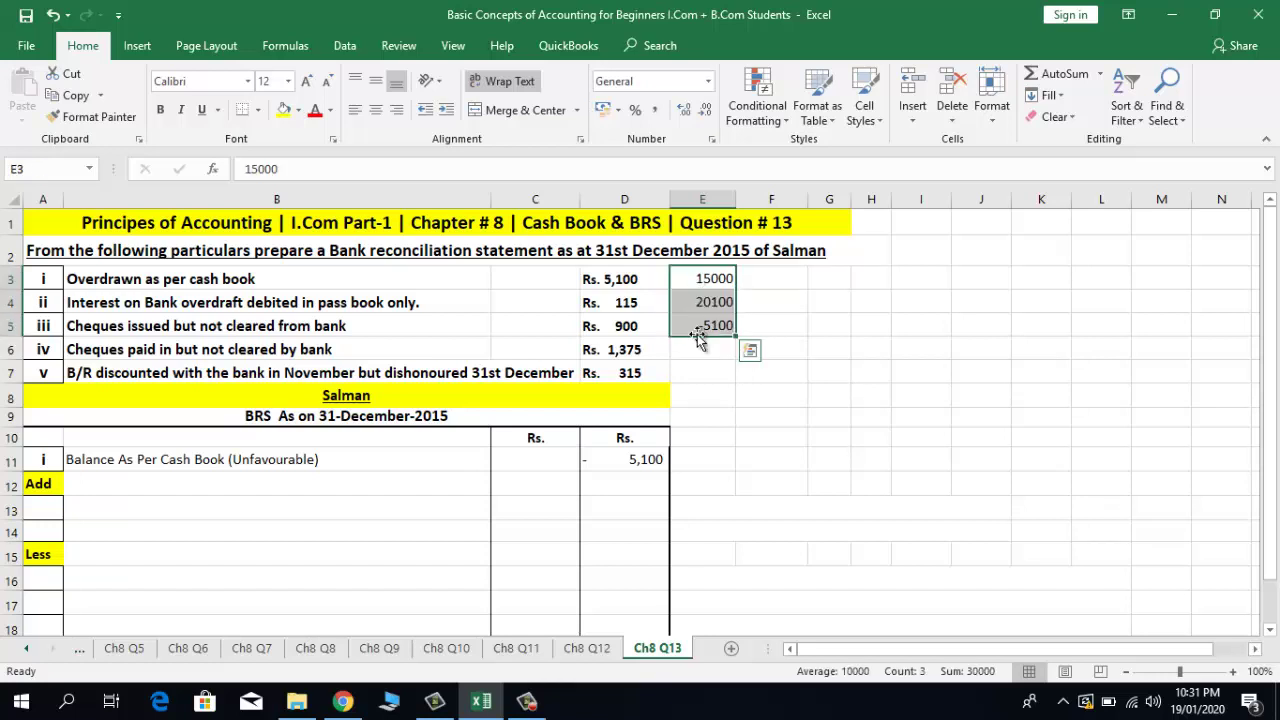
pyautogui.press('Delete')
pyautogui.click(516, 466)
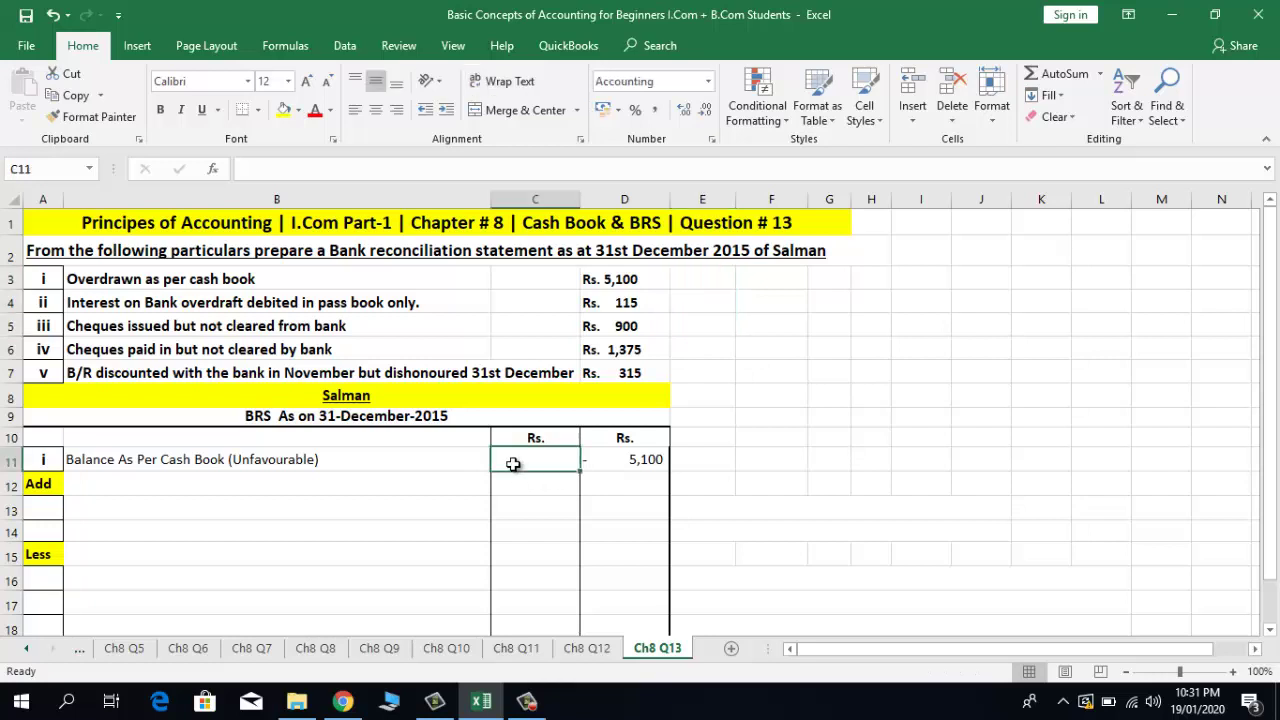
pyautogui.click(352, 469)
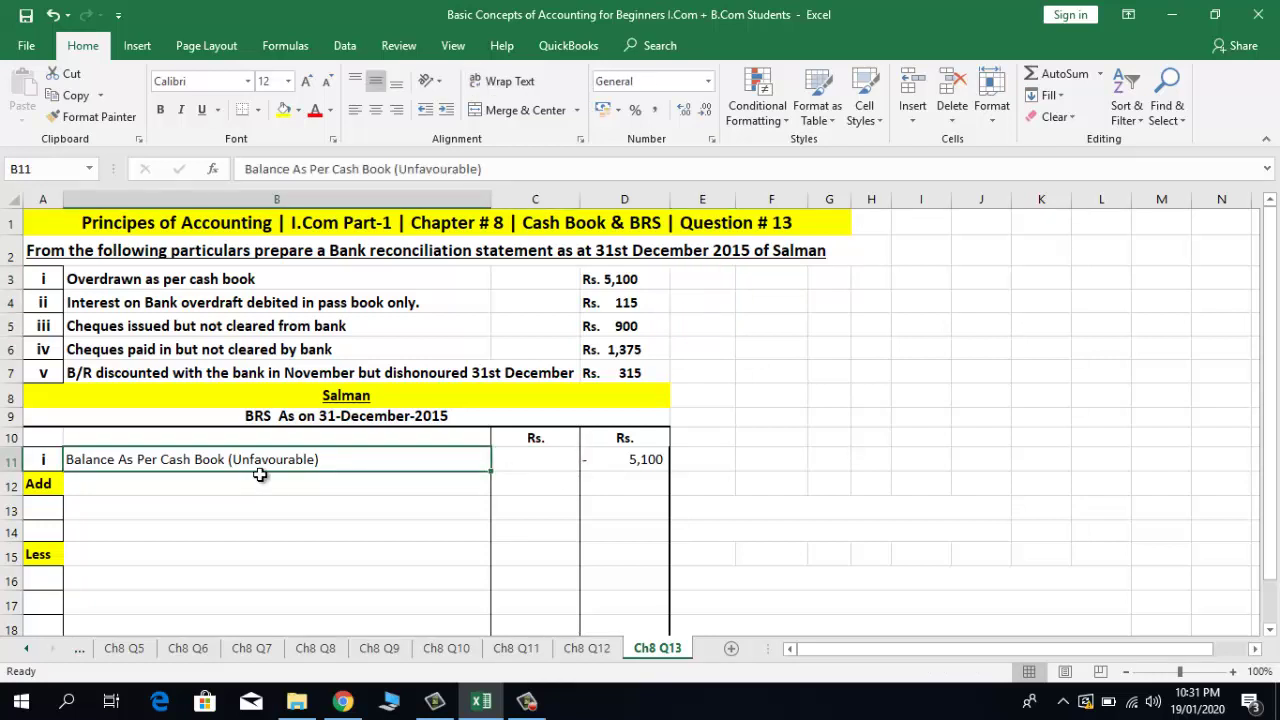
pyautogui.click(623, 470)
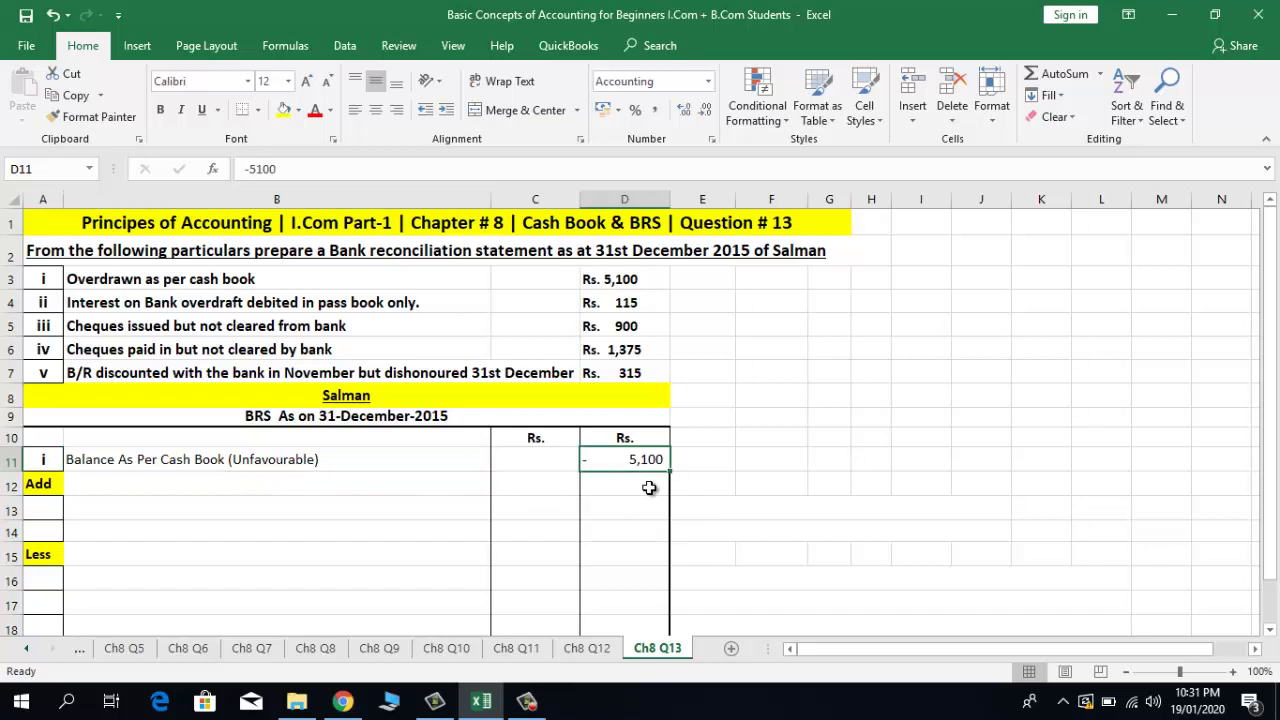
# Step: Examine the overdrawn cash book balance and the bank overdraft interest item in rows 3 and 4 of the question
pyautogui.click(649, 487)
pyautogui.press('Up')
pyautogui.click(649, 487)
pyautogui.press('Home')
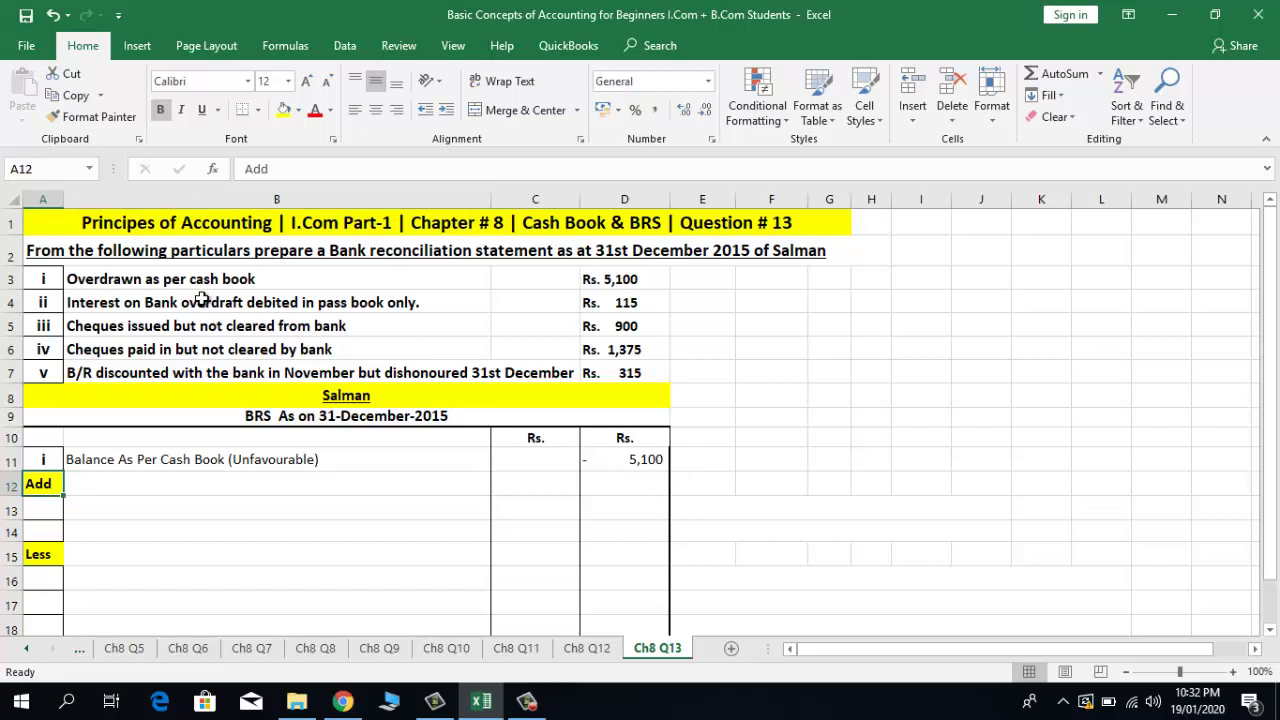
pyautogui.click(308, 284)
pyautogui.click(612, 282)
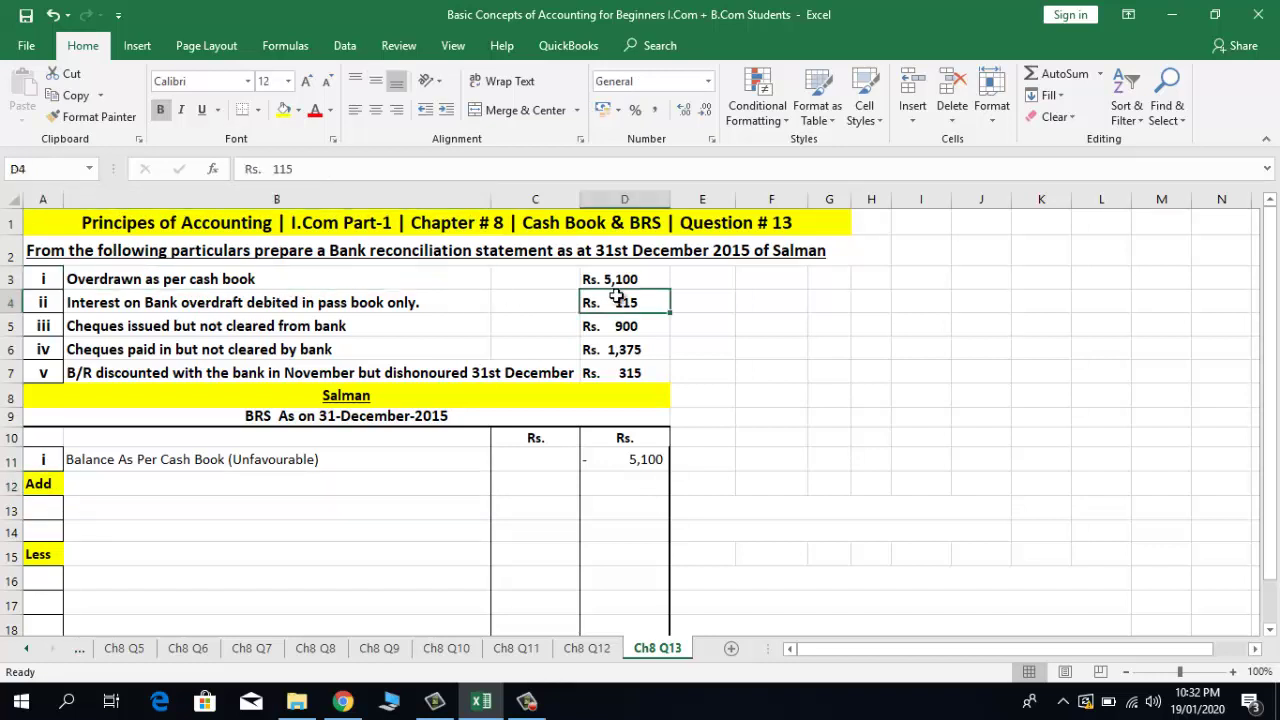
pyautogui.click(39, 304)
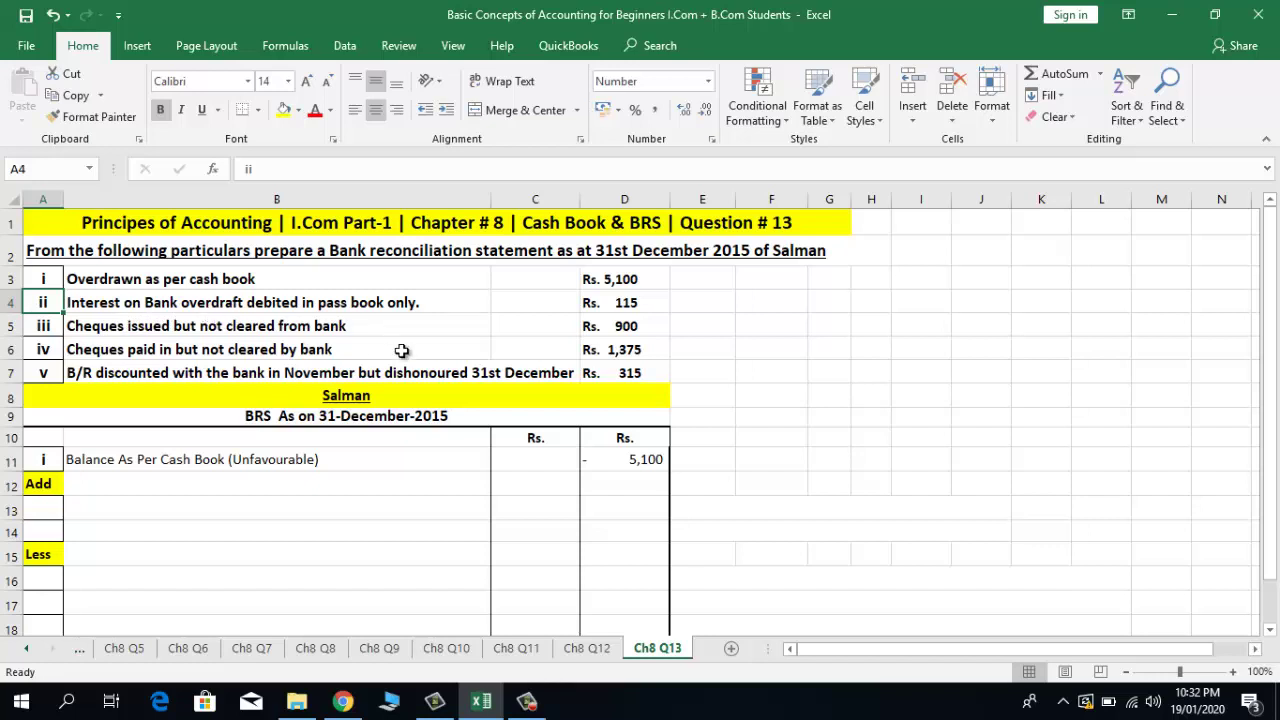
pyautogui.click(418, 297)
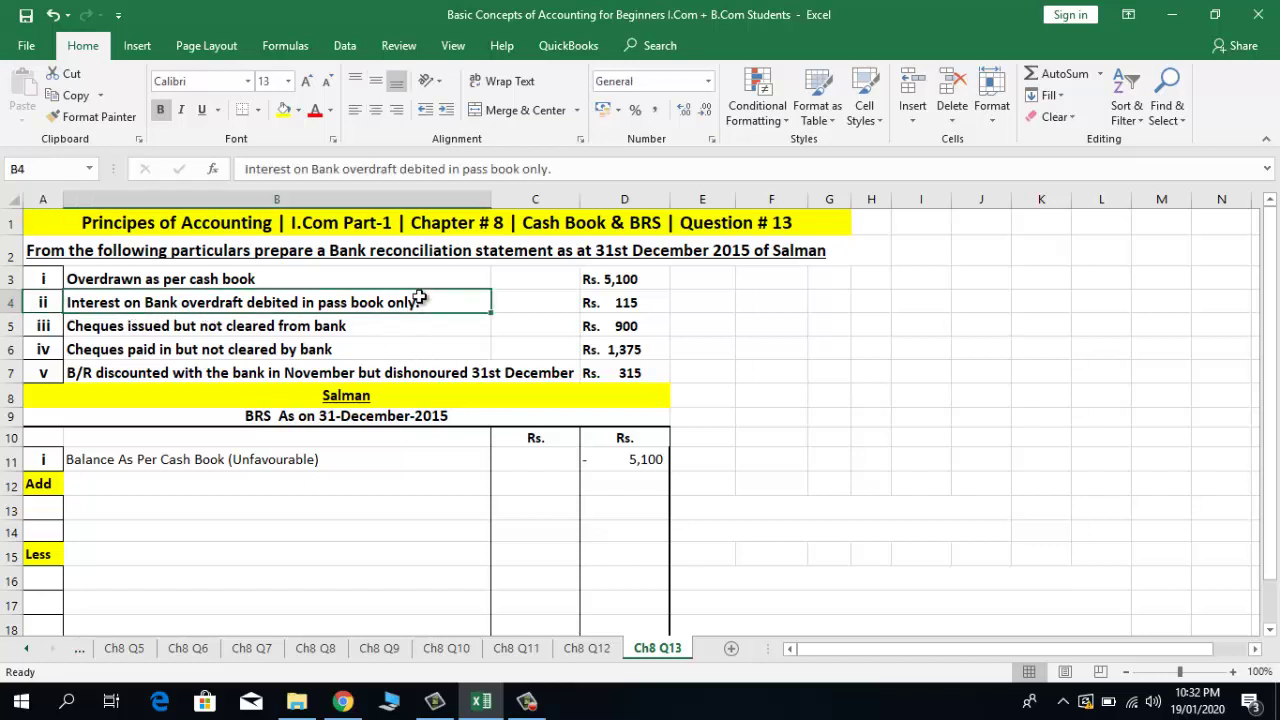
pyautogui.click(324, 279)
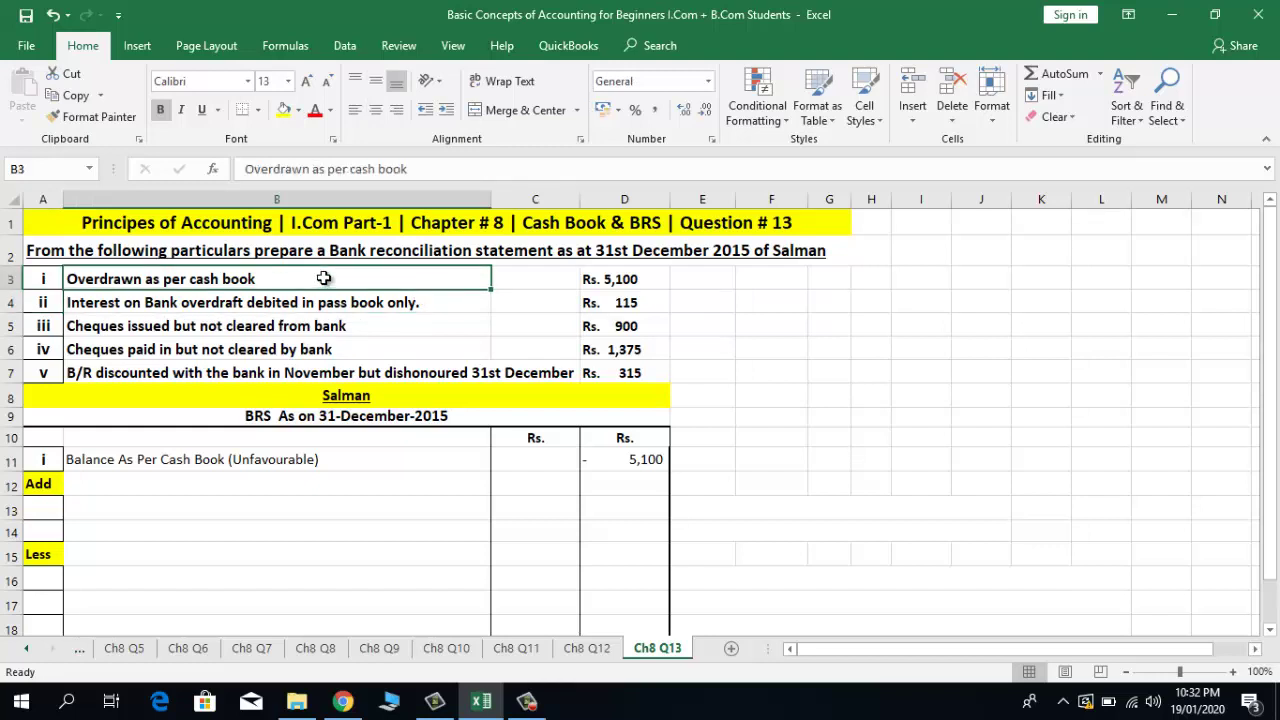
pyautogui.click(431, 302)
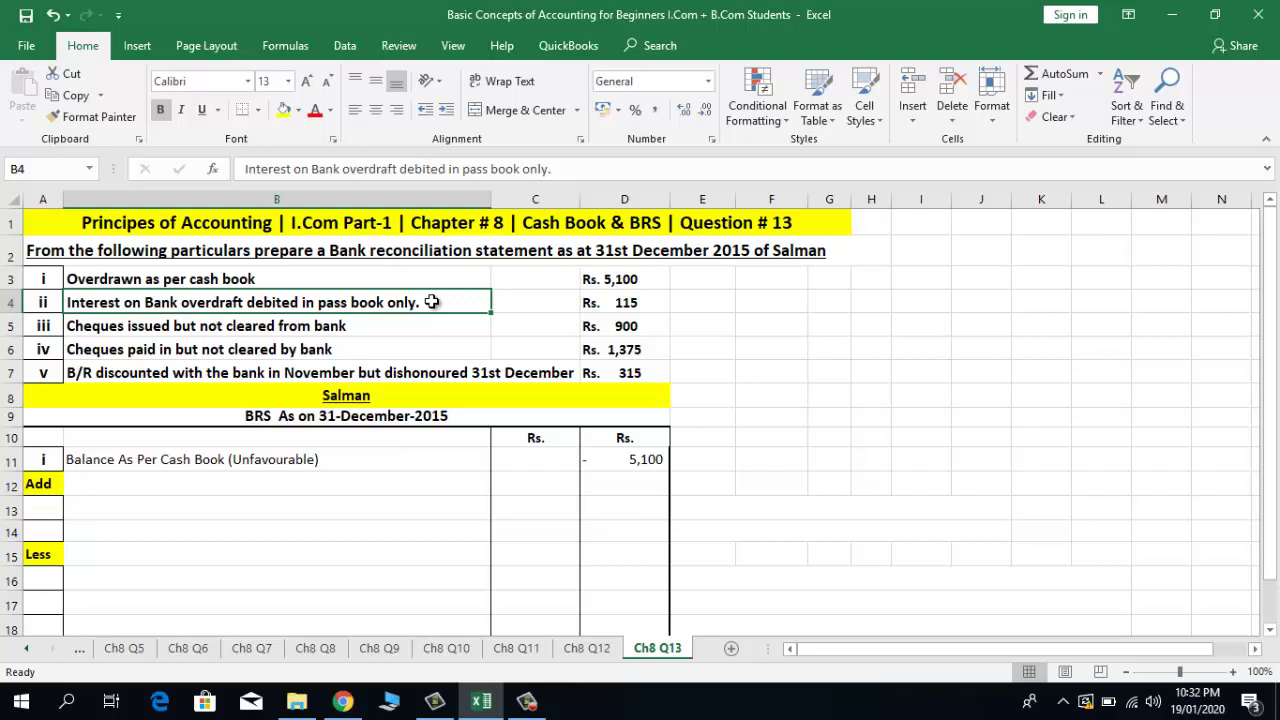
pyautogui.click(42, 306)
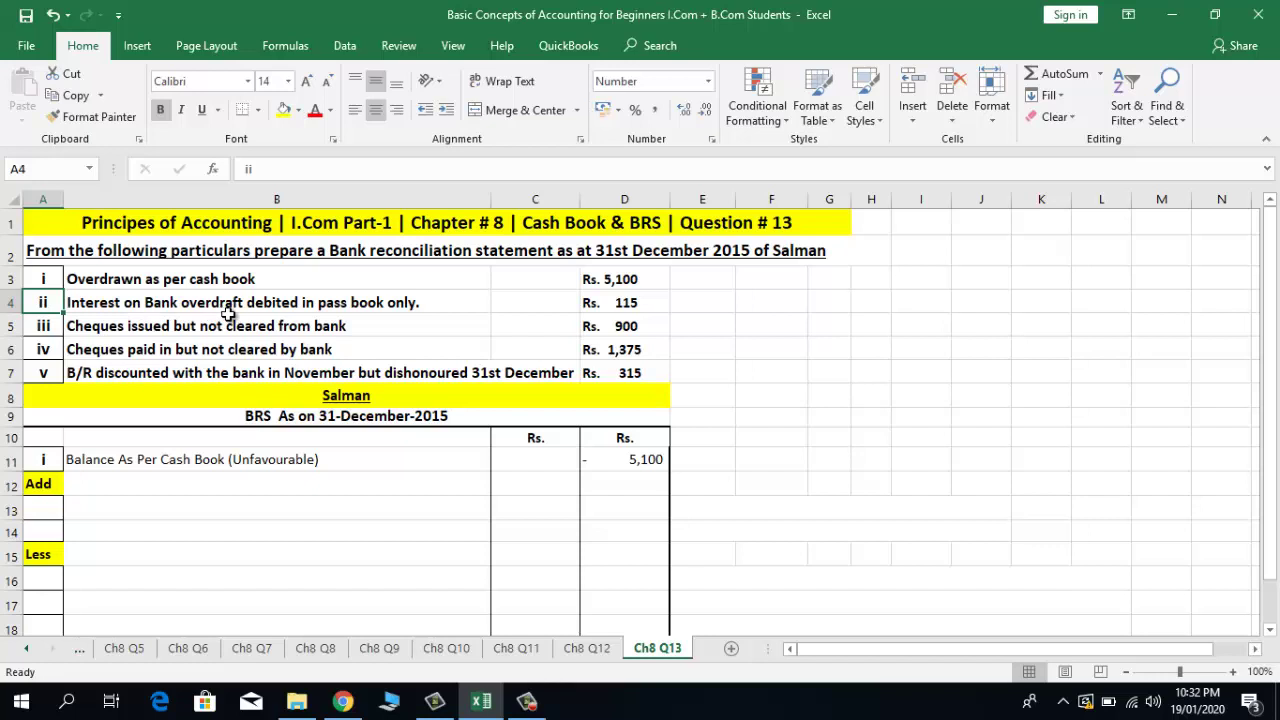
pyautogui.click(453, 302)
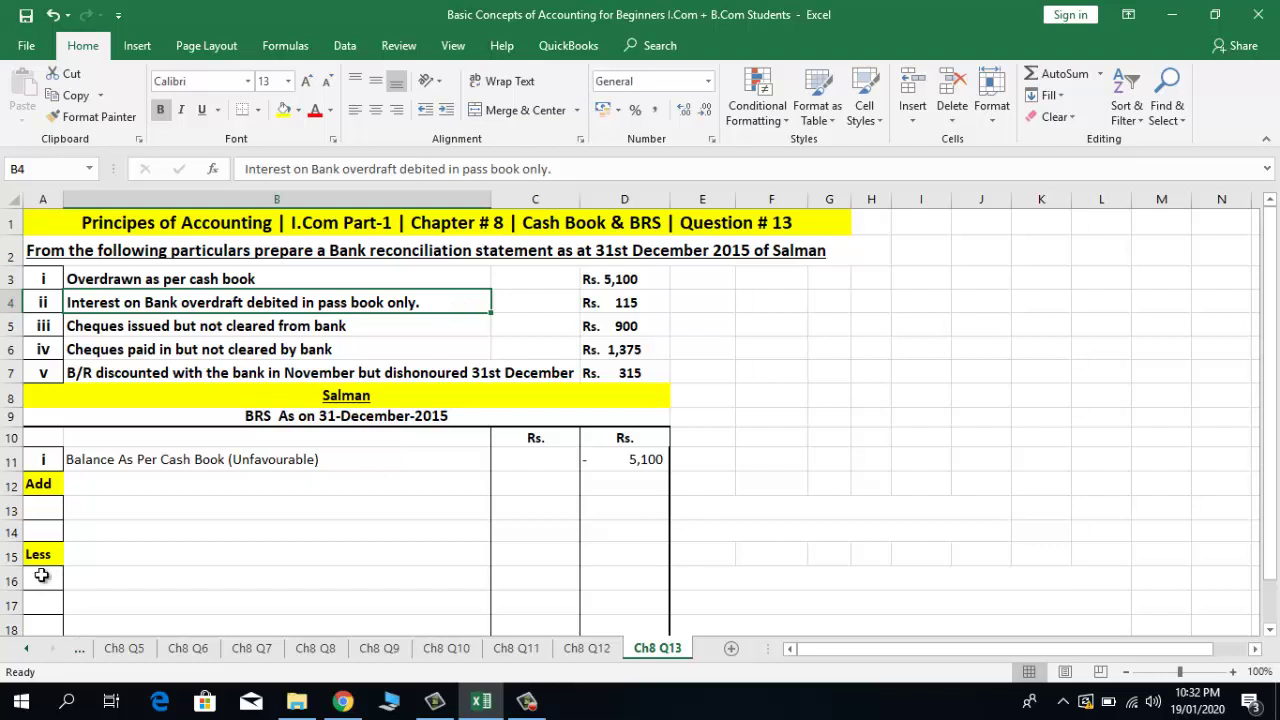
# Step: Enter item ii under Less in row 16 as "Interest on Overdraft" with the amount 115 in C16
pyautogui.click(40, 578)
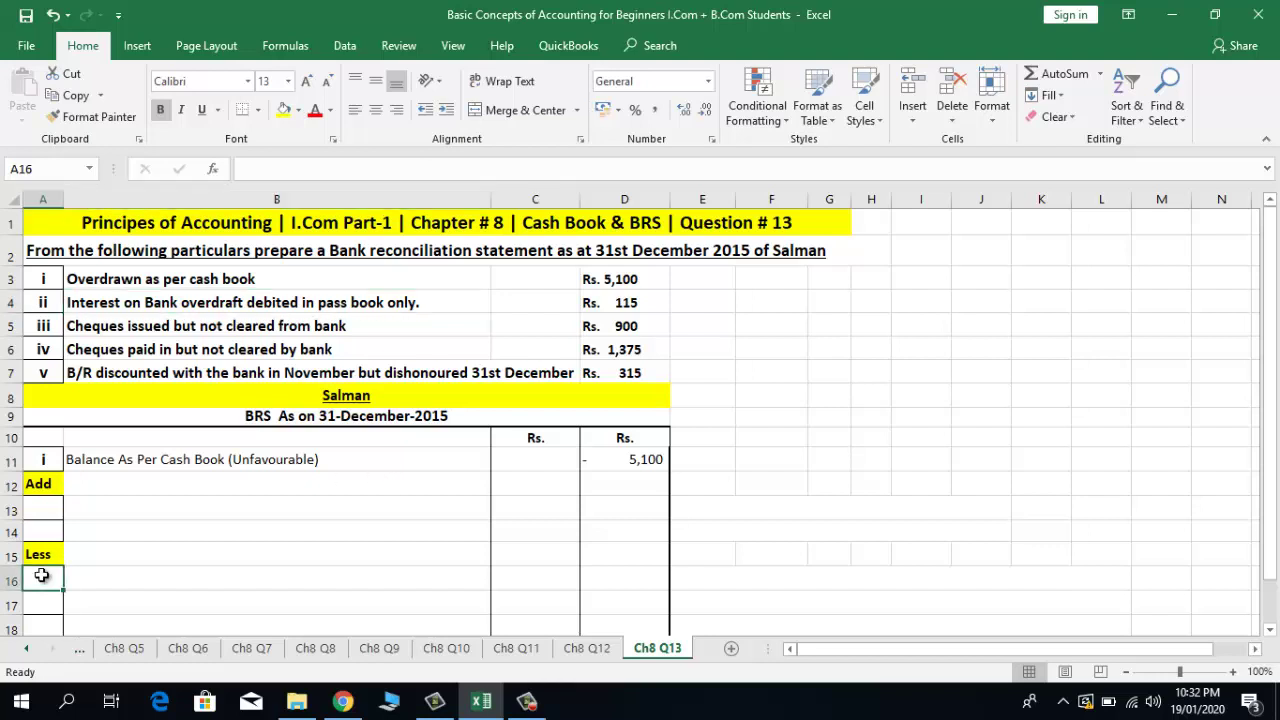
pyautogui.write('ii')
pyautogui.click(296, 590)
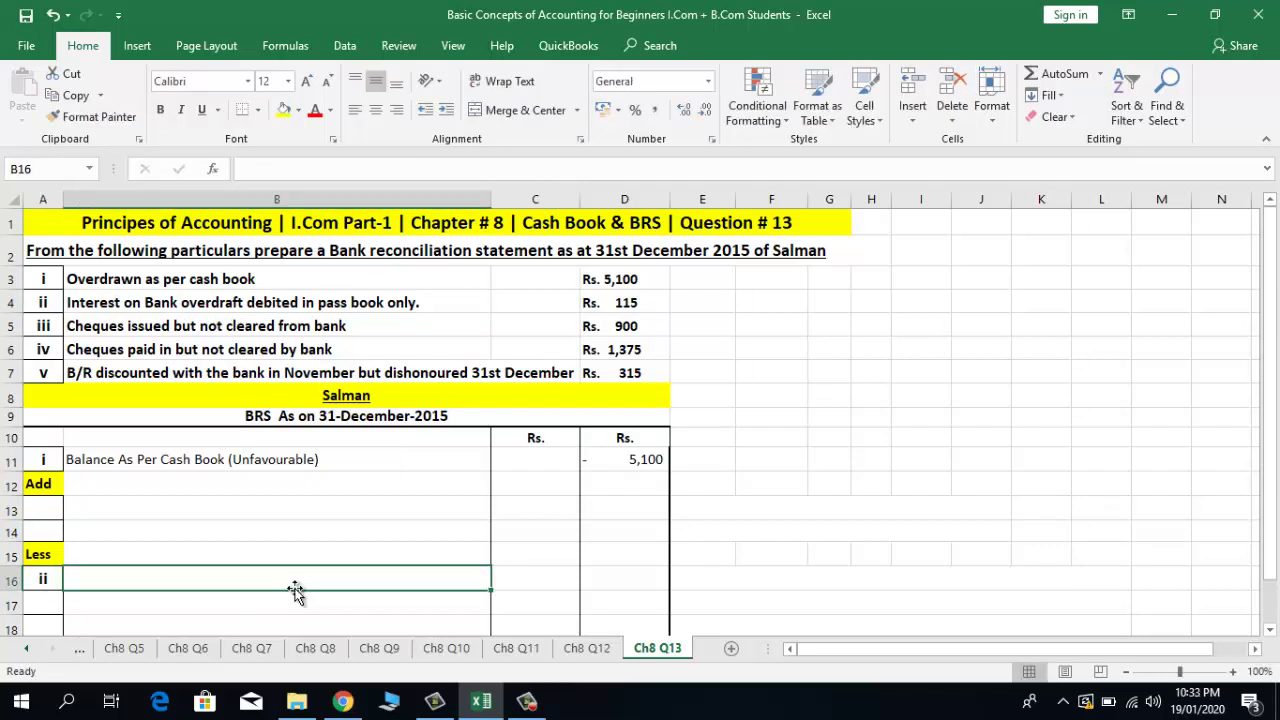
pyautogui.write('Inte')
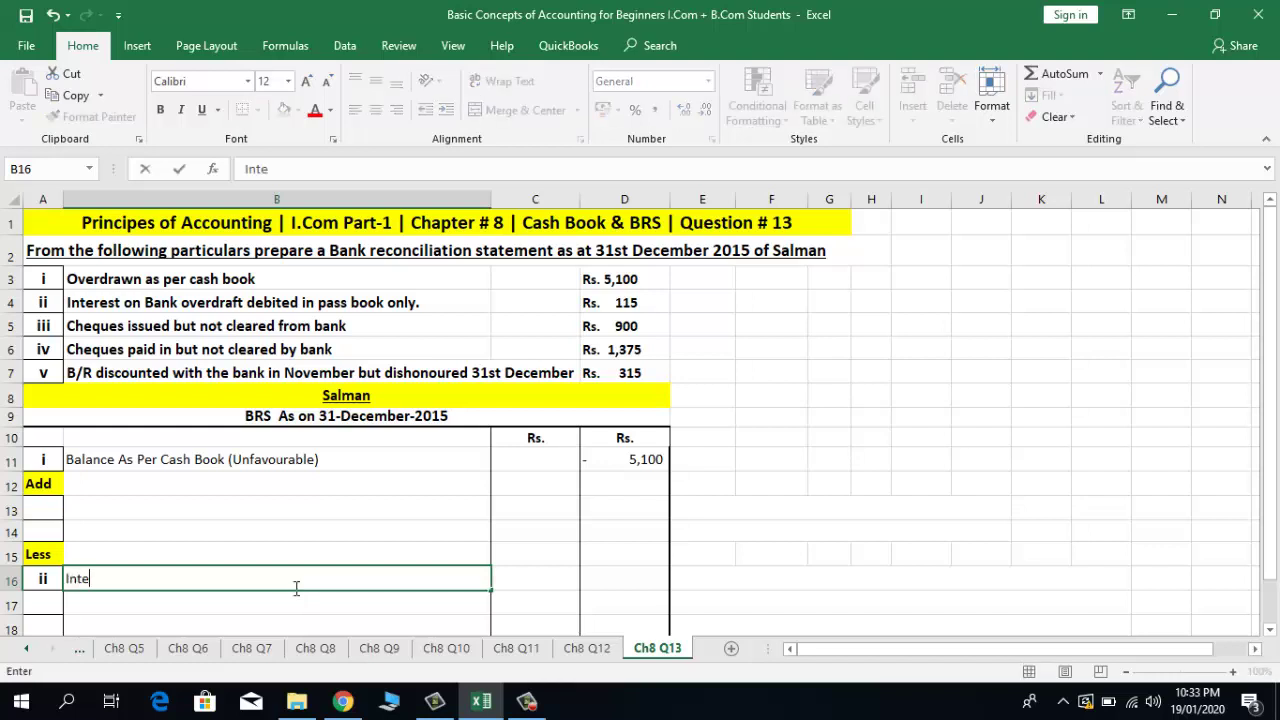
pyautogui.write('rest on Overdraft')
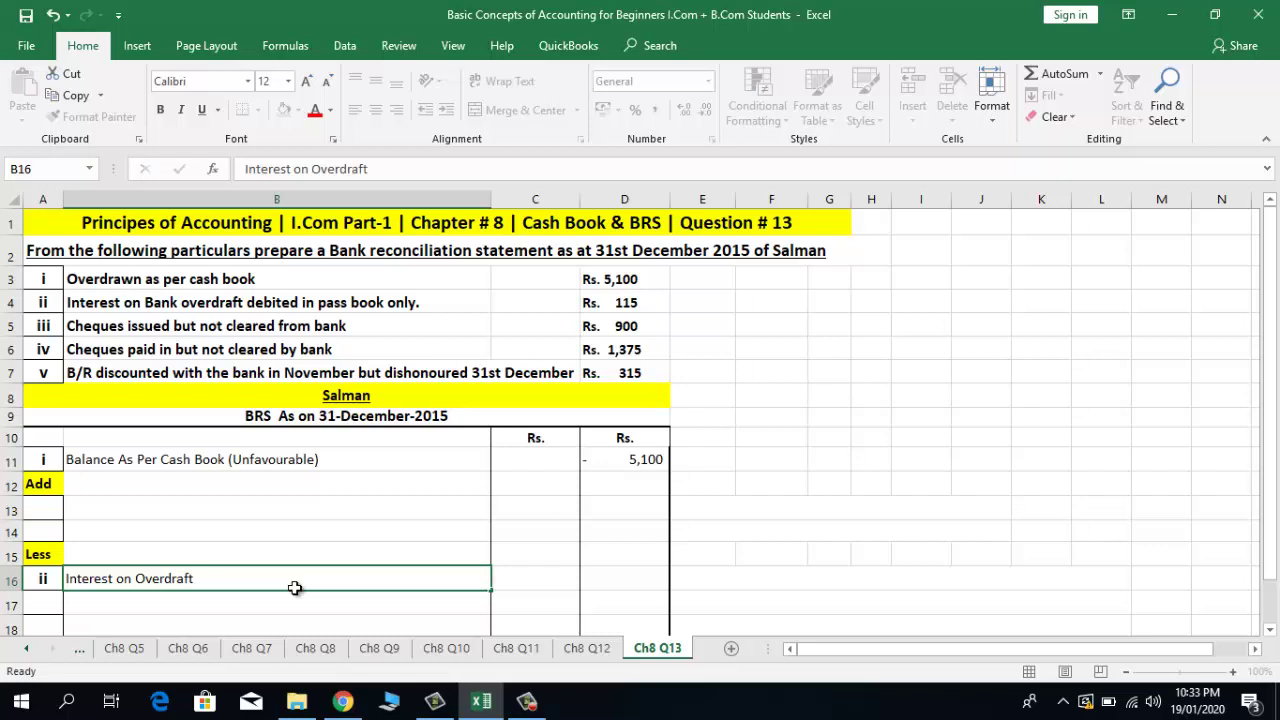
pyautogui.press('Tab')
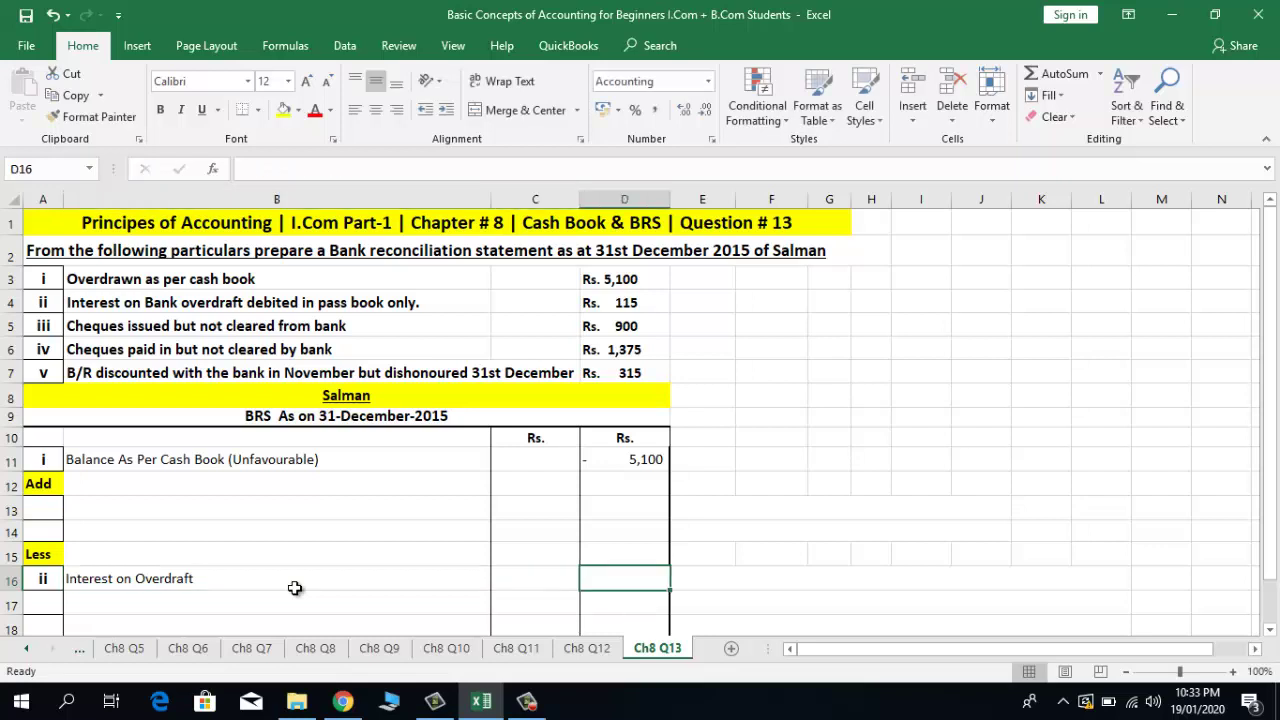
pyautogui.write('115')
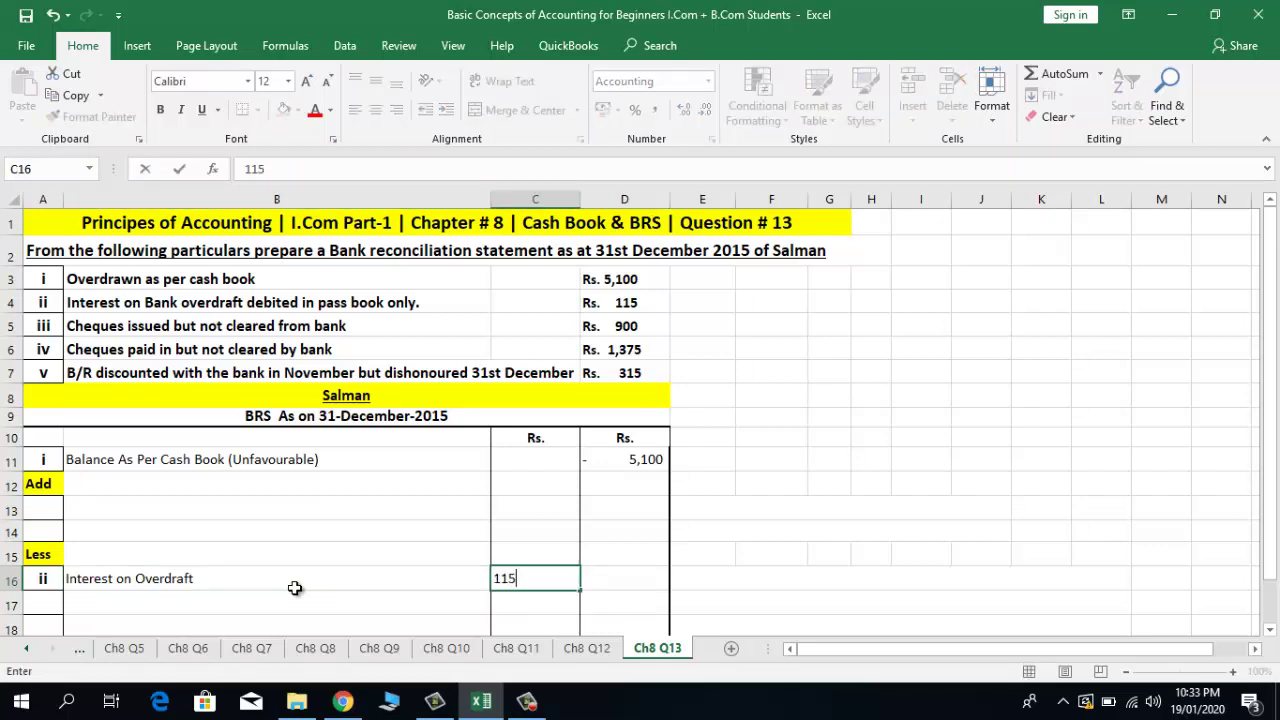
pyautogui.press('Return')
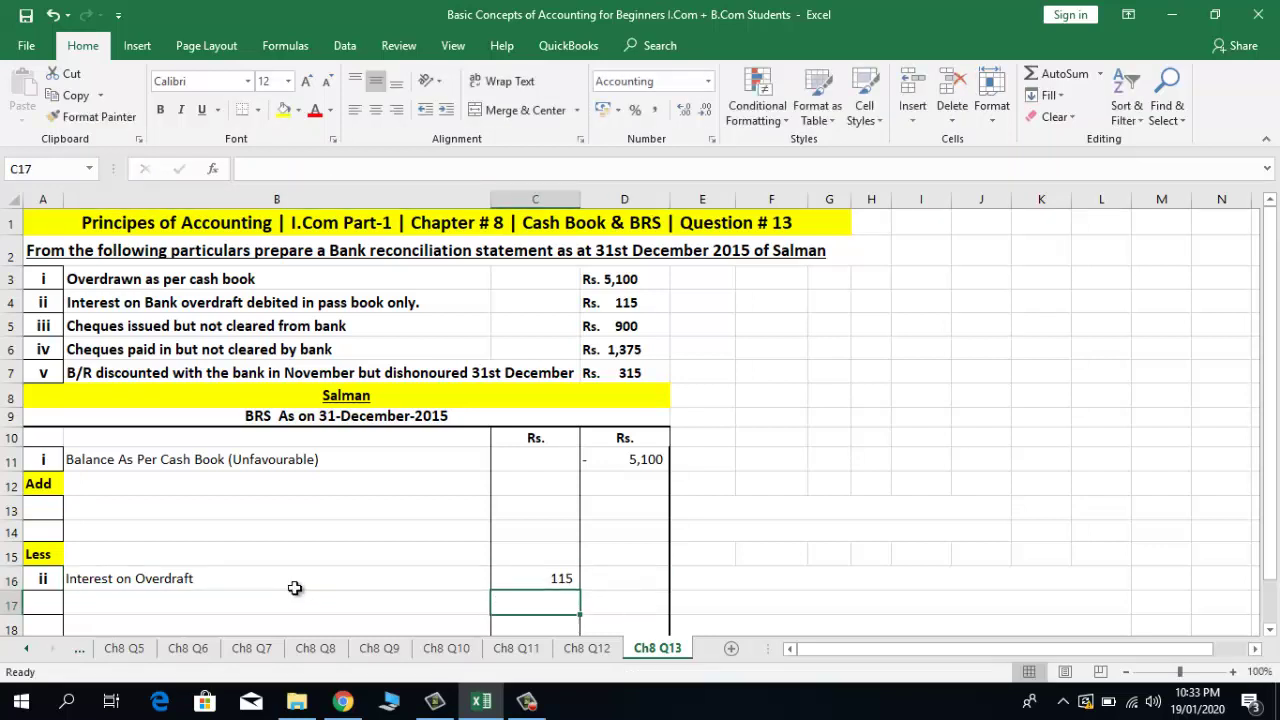
# Step: Review the unfavourable cash book balance in row 11 against the overdraft interest entry in row 16
pyautogui.click(355, 459)
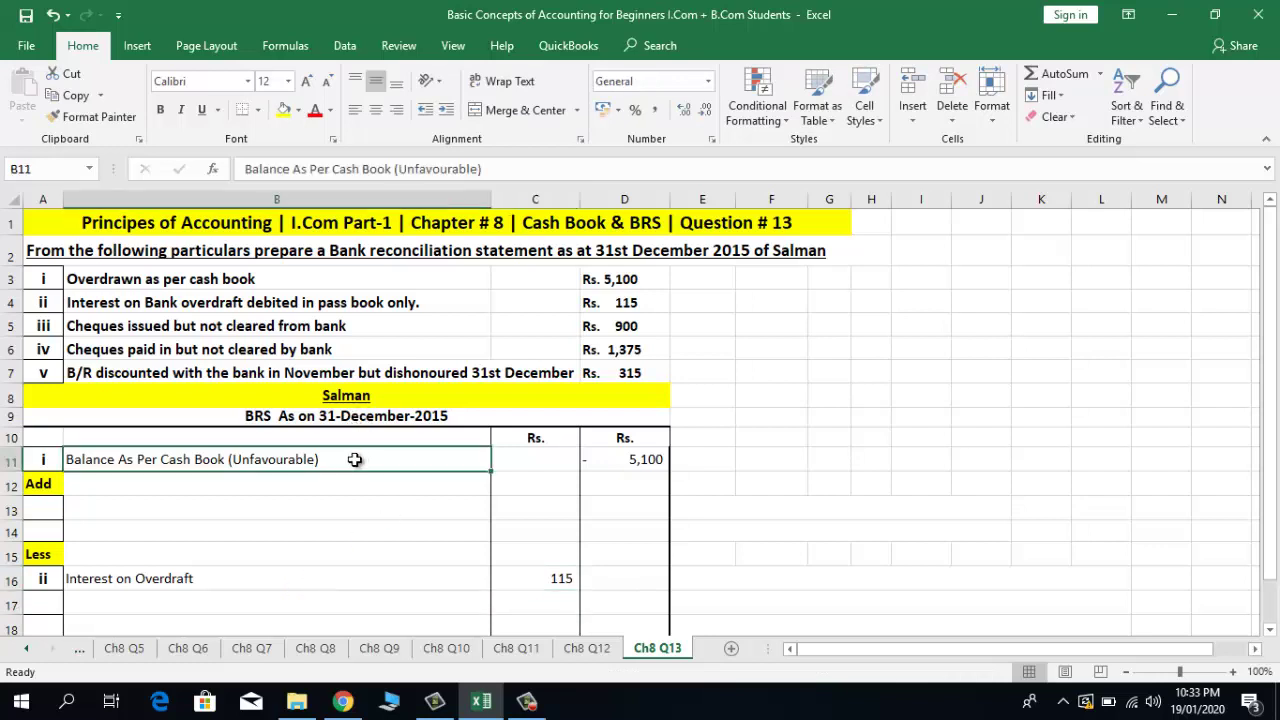
pyautogui.click(565, 460)
pyautogui.click(610, 465)
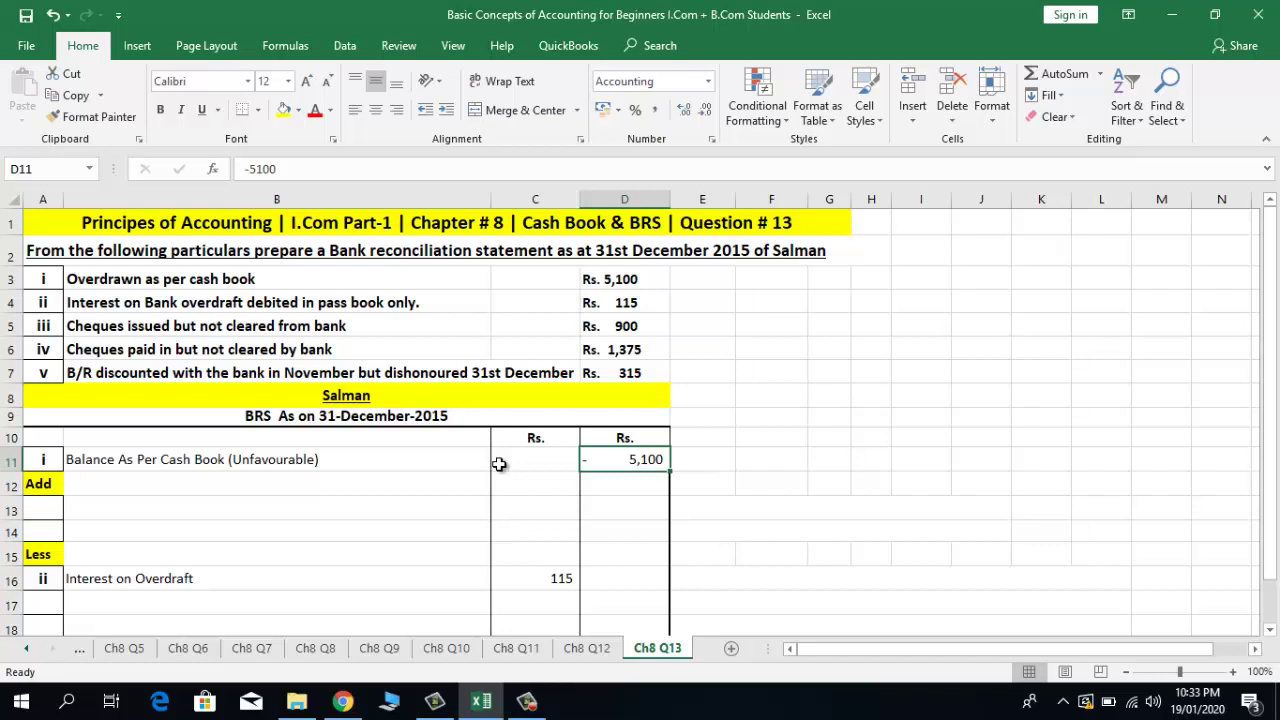
pyautogui.click(315, 586)
pyautogui.click(513, 585)
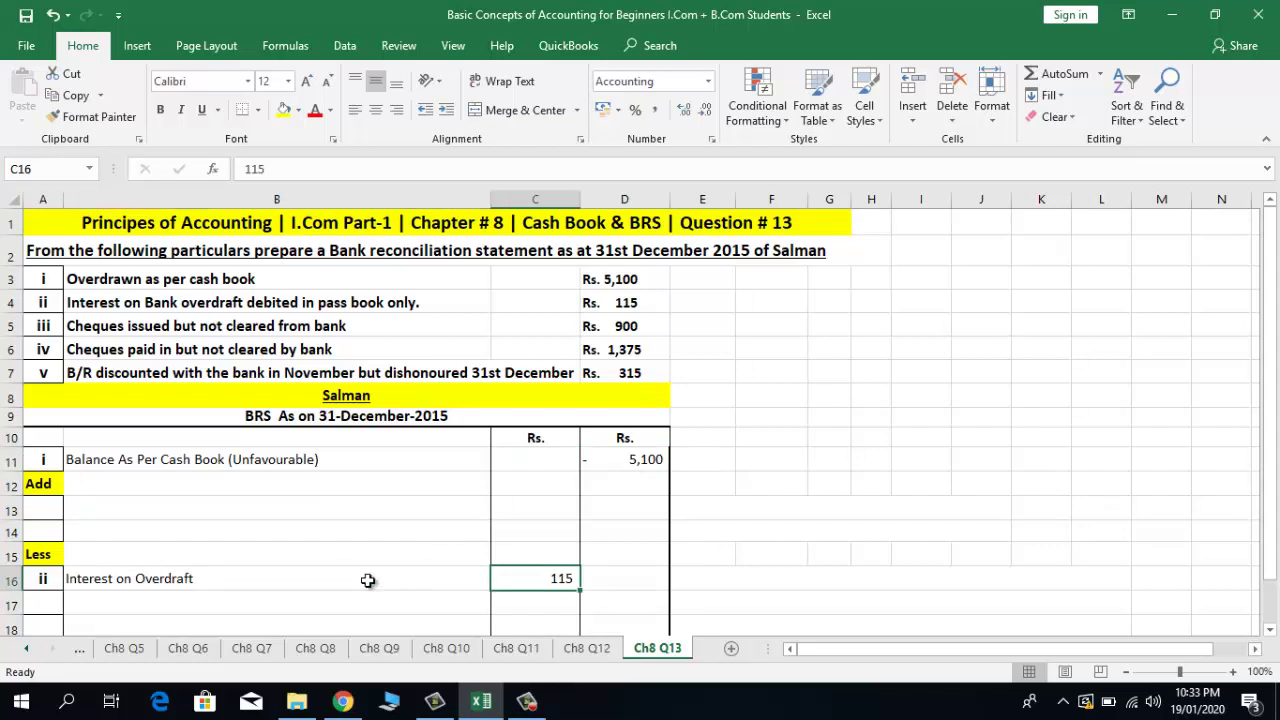
pyautogui.click(252, 567)
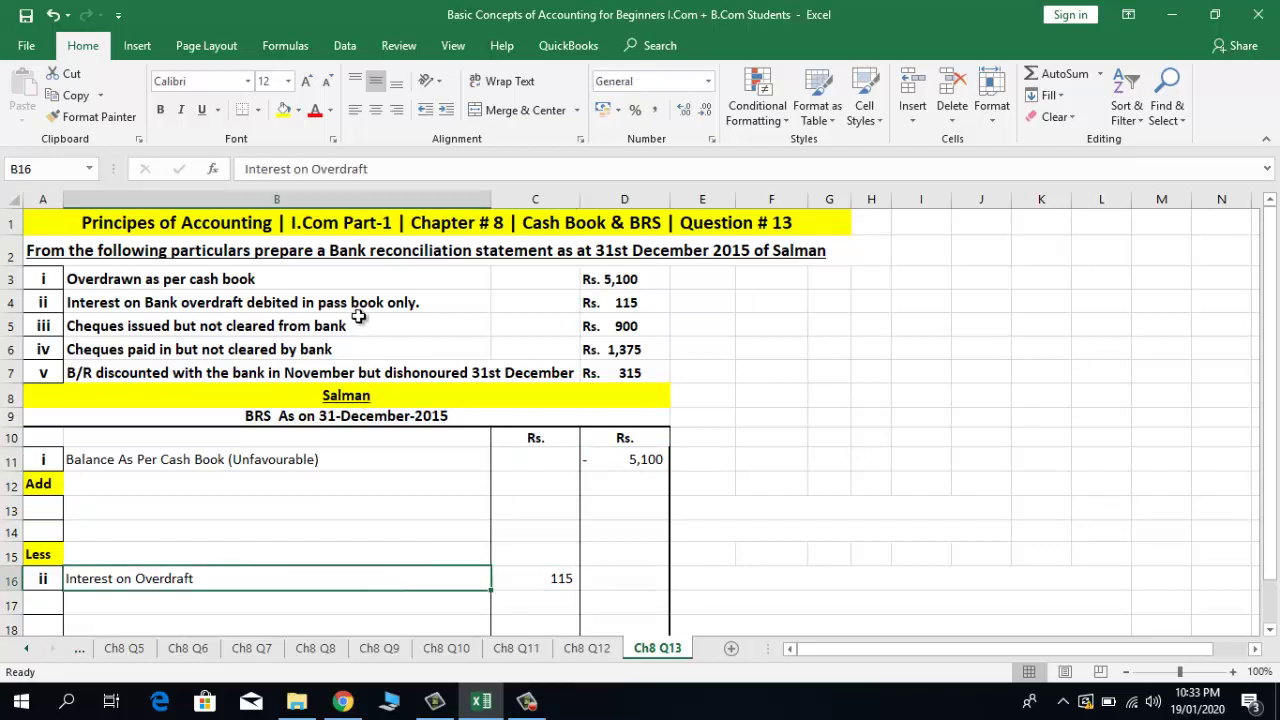
pyautogui.click(45, 583)
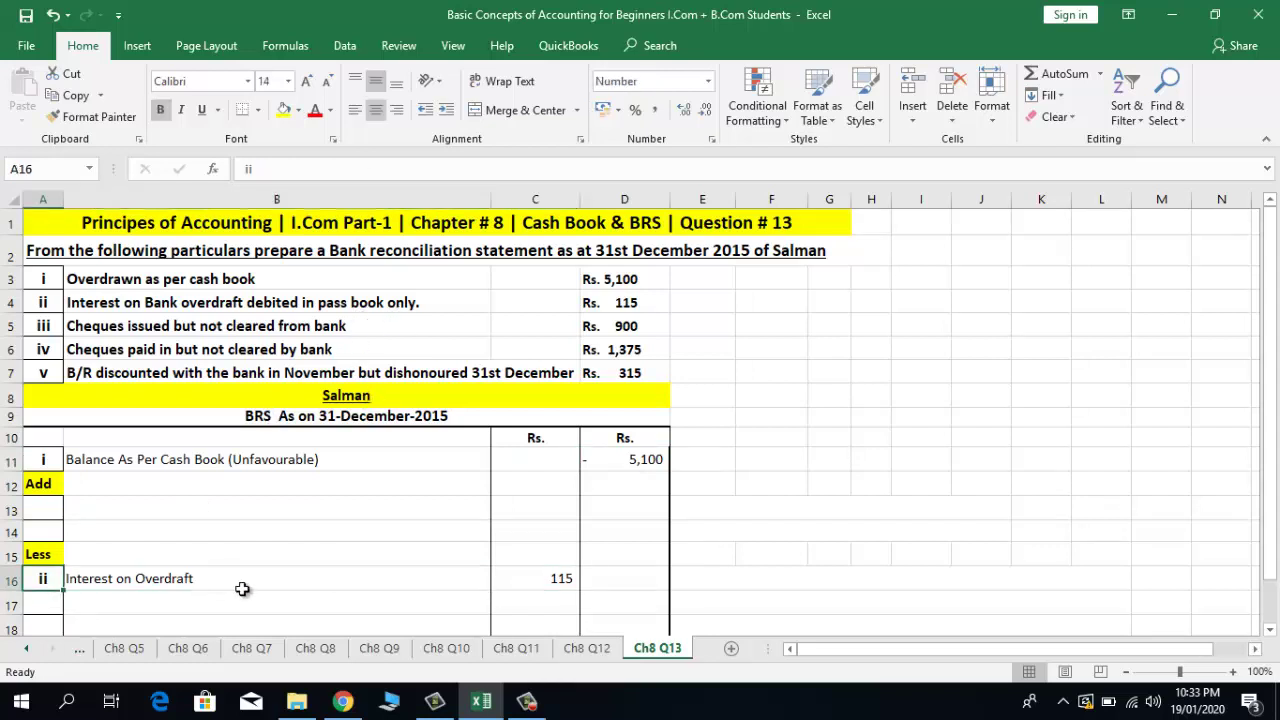
pyautogui.click(244, 589)
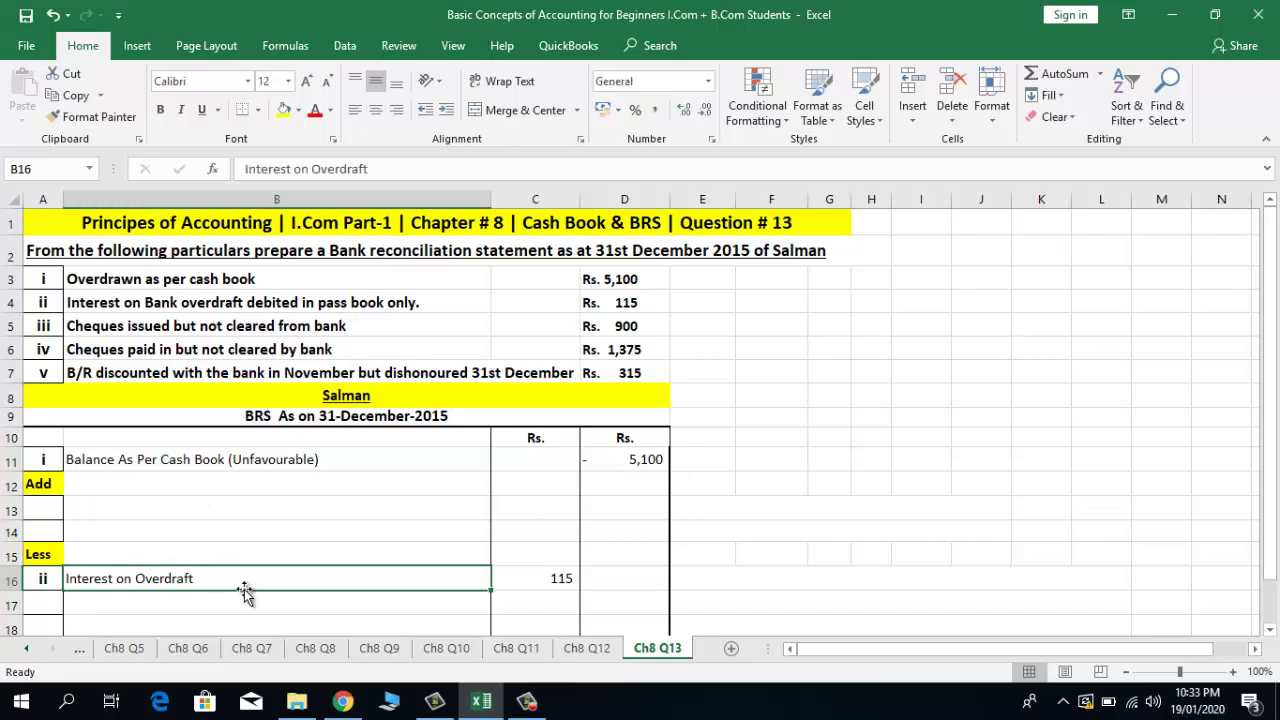
# Step: Enter the description "Cheques issued but not presented/cleared" in B13 under Add for question item iii
pyautogui.click(42, 330)
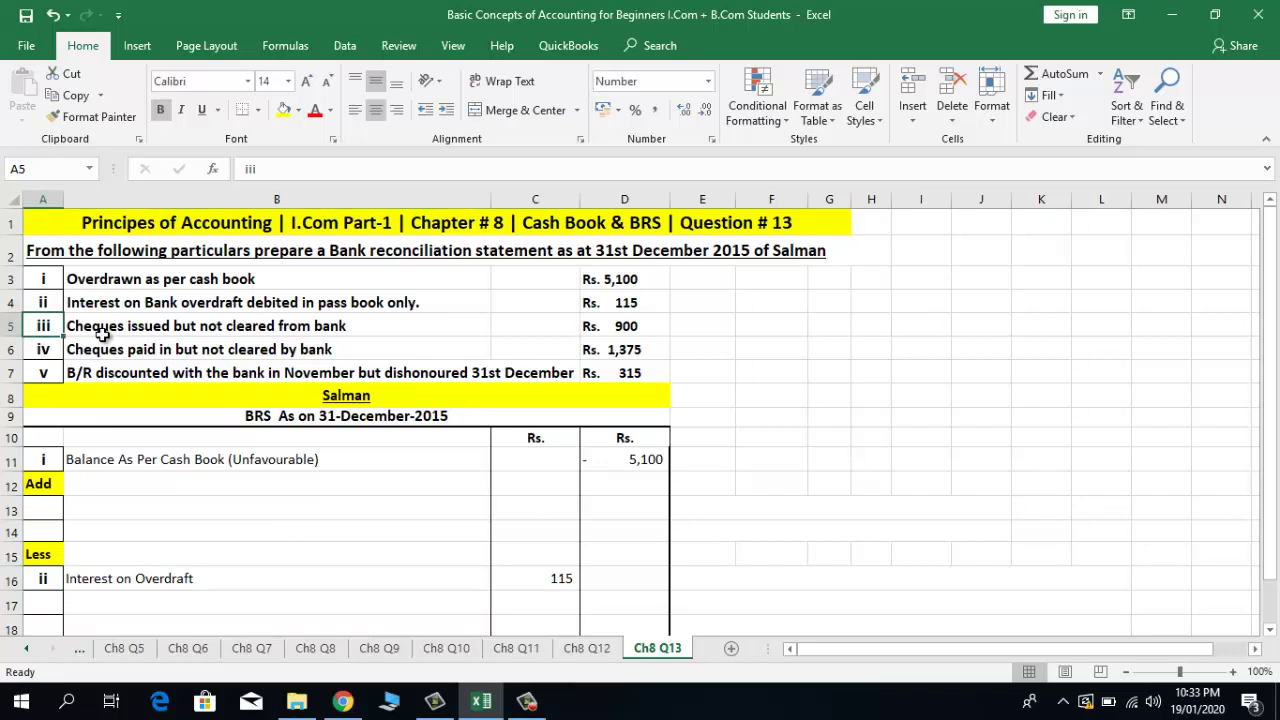
pyautogui.click(362, 327)
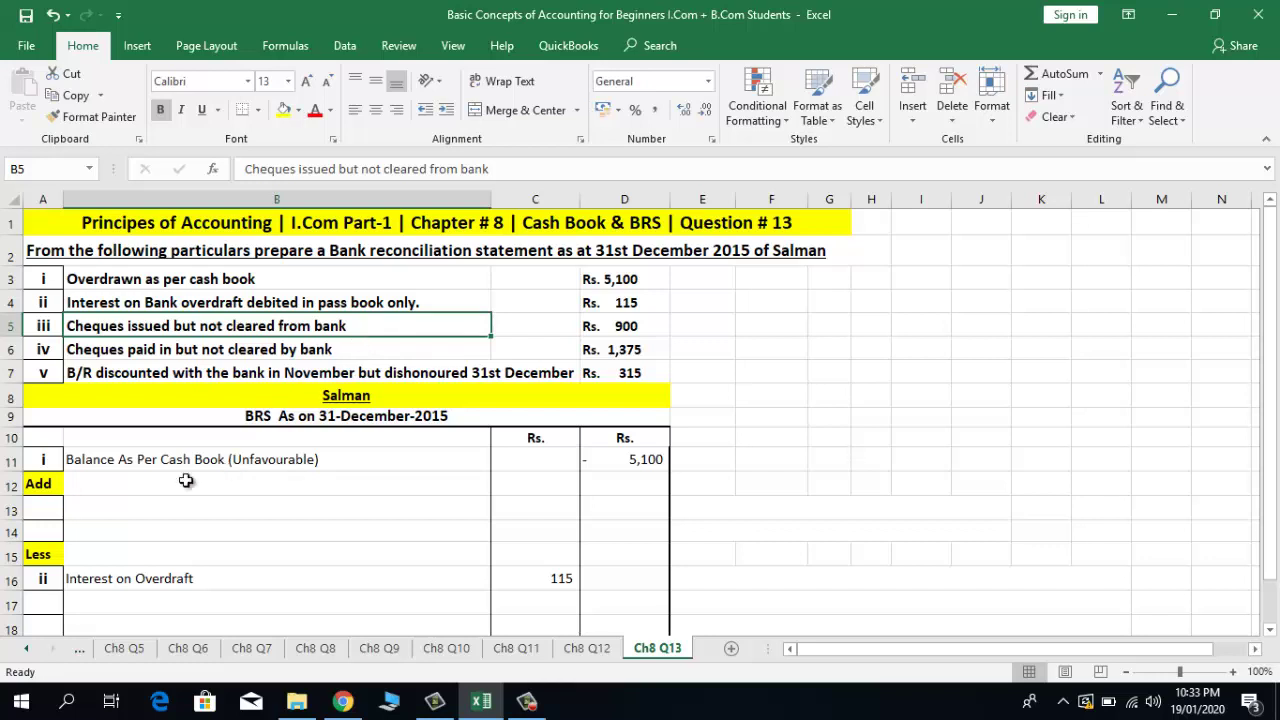
pyautogui.click(123, 508)
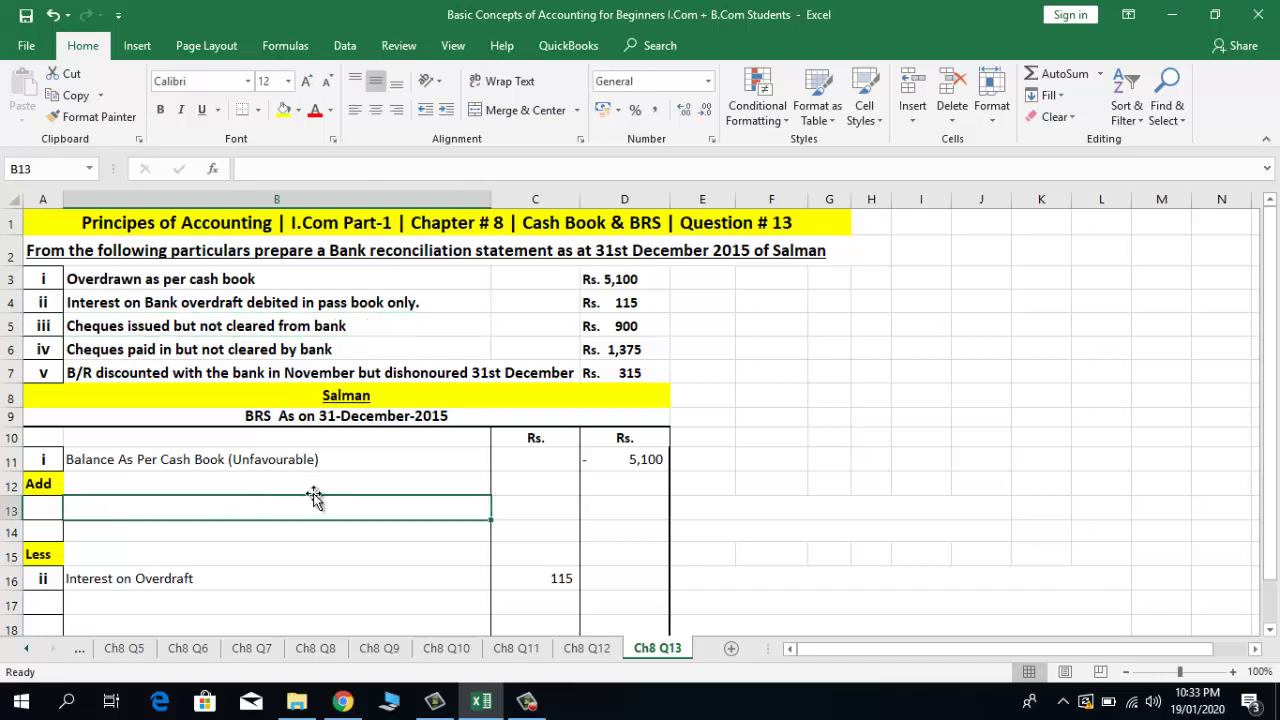
pyautogui.write('Ch')
pyautogui.write('e')
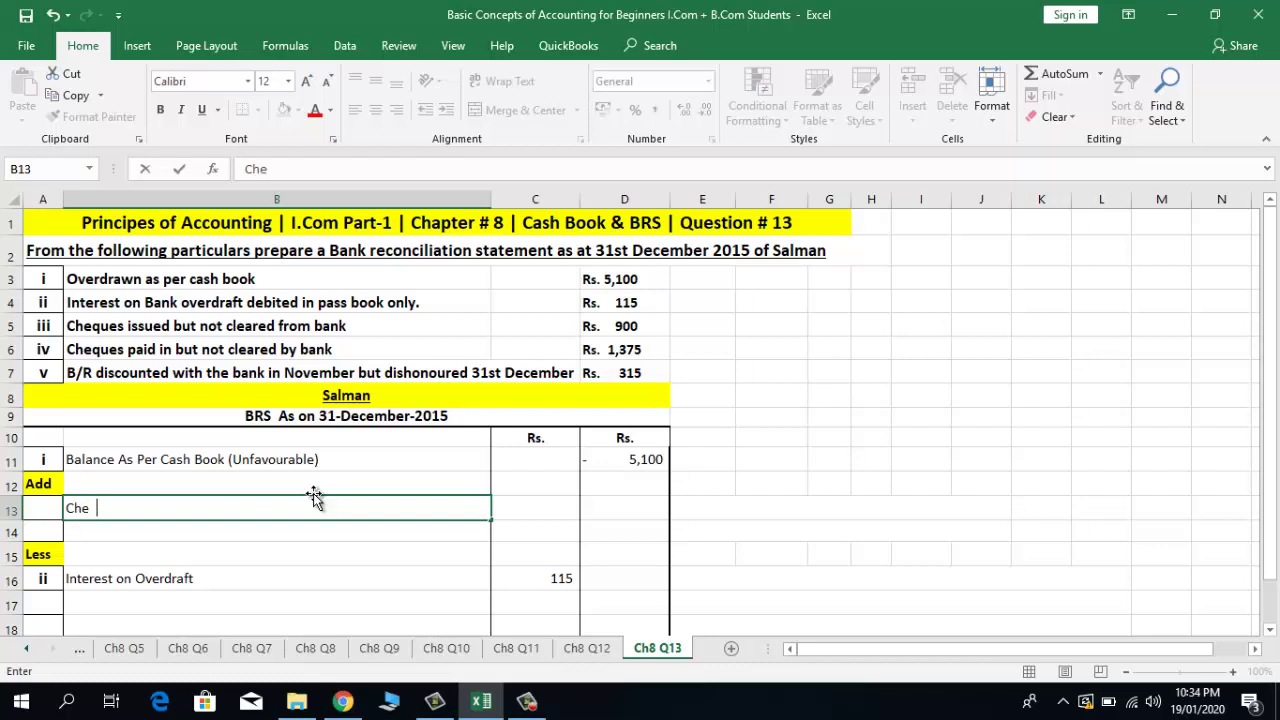
pyautogui.write('ques issu')
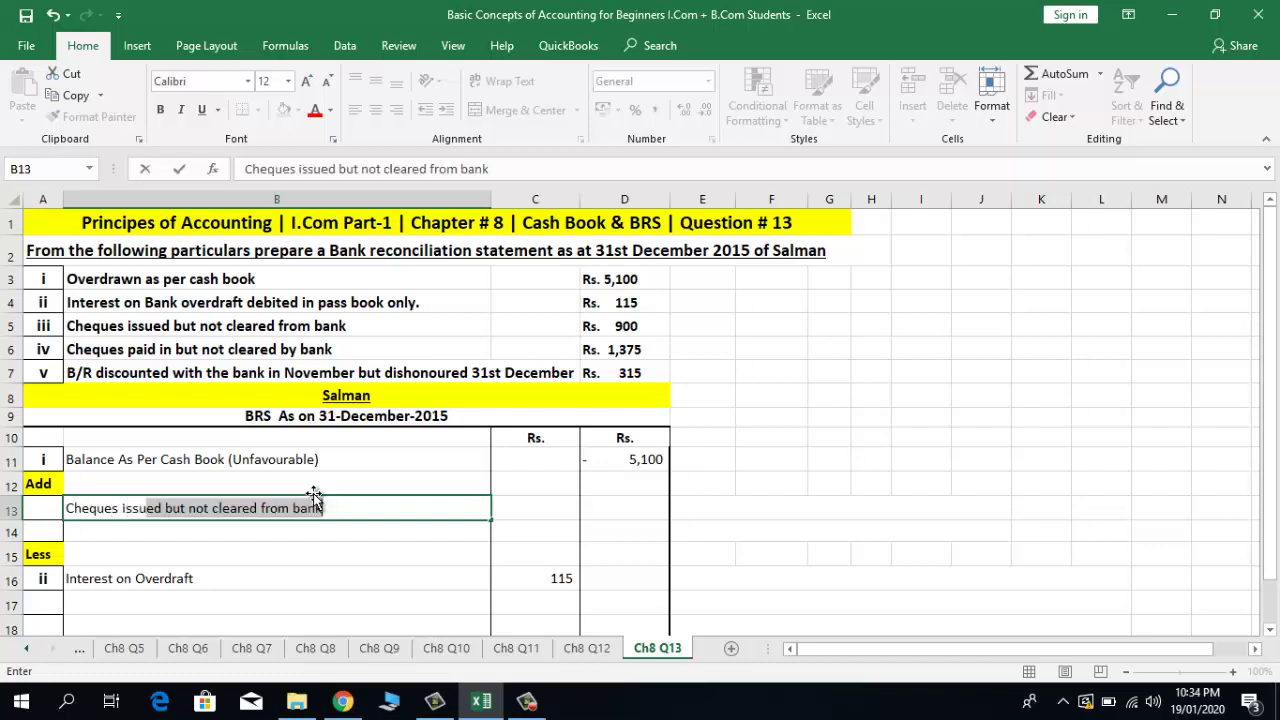
pyautogui.write('ed')
pyautogui.press('Delete')
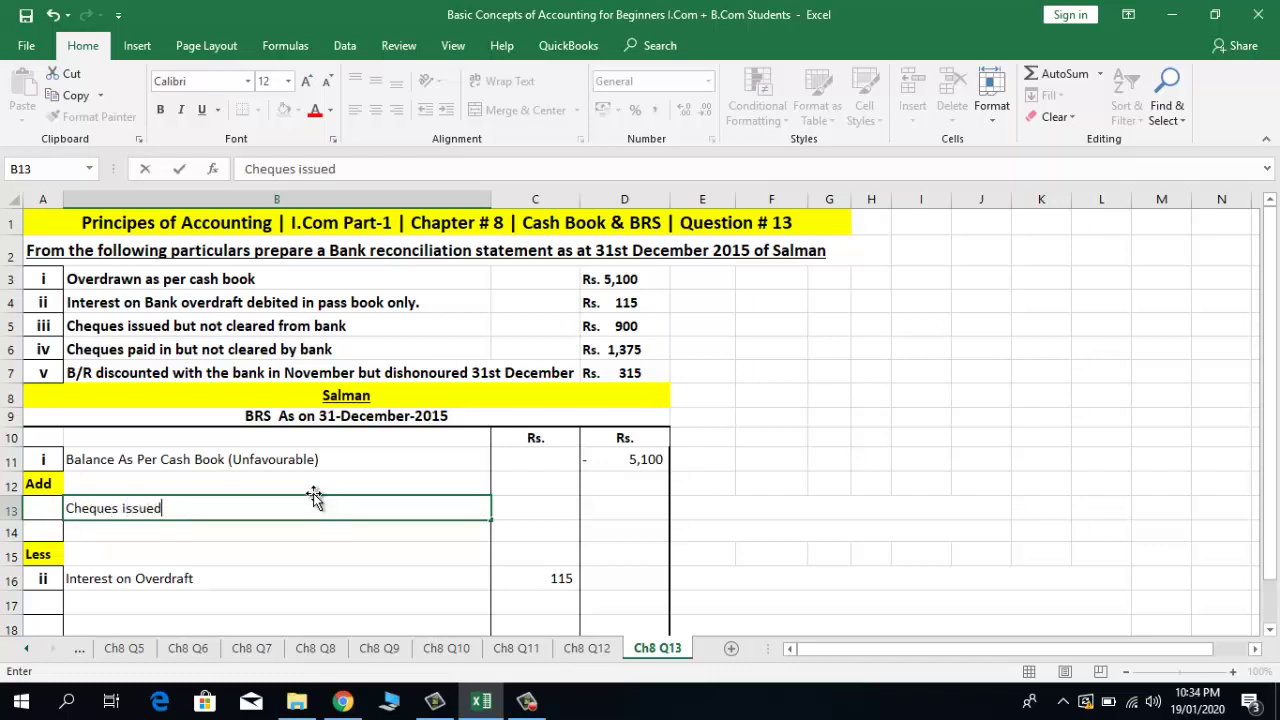
pyautogui.write('b')
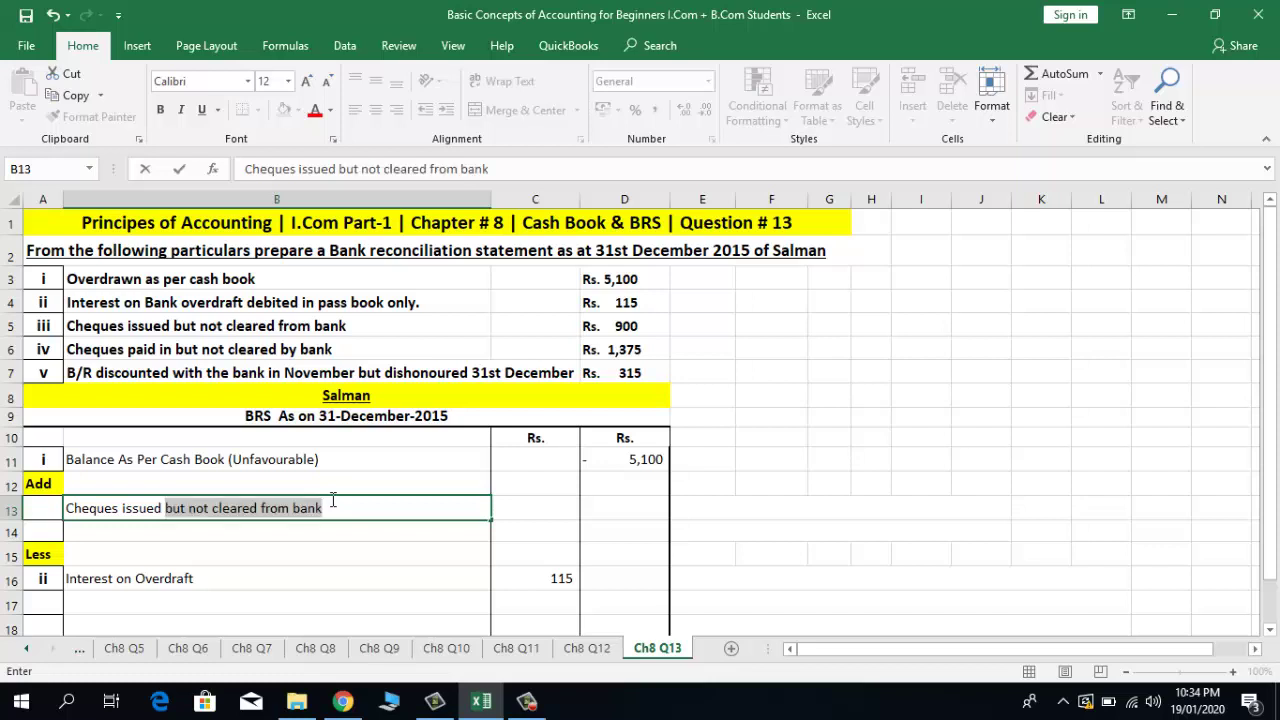
pyautogui.write('ut not ')
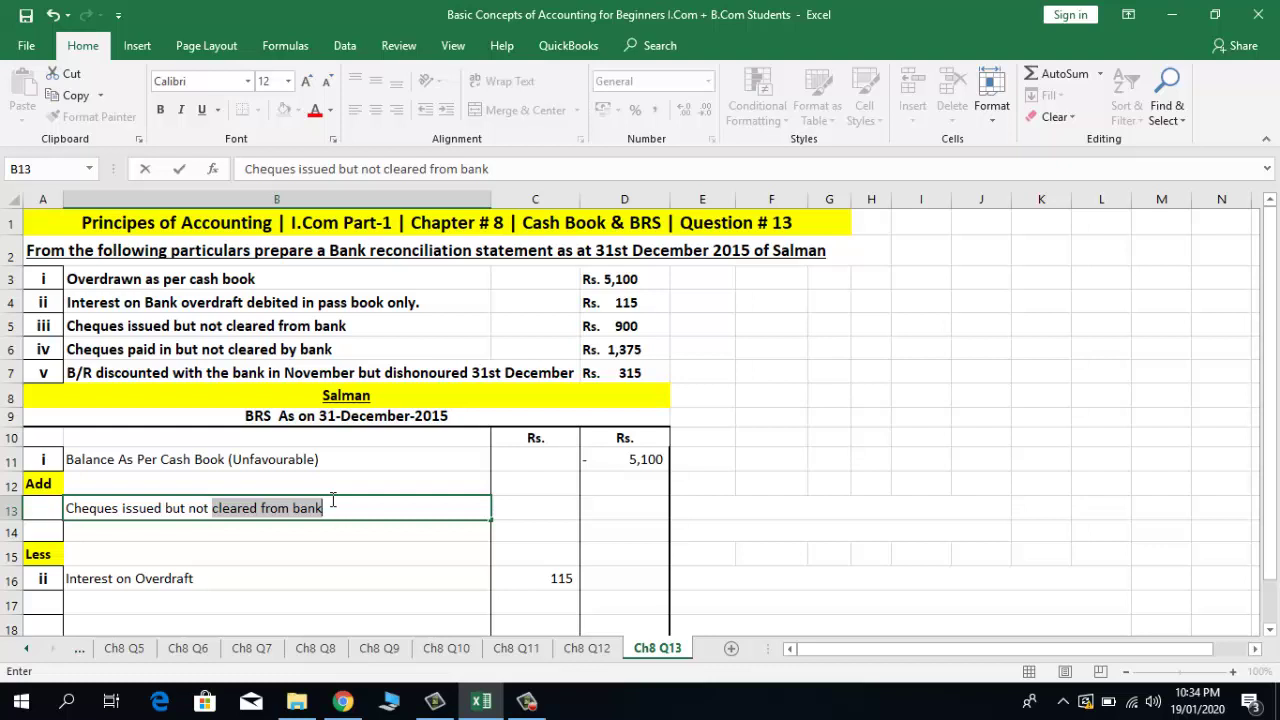
pyautogui.write(' presented')
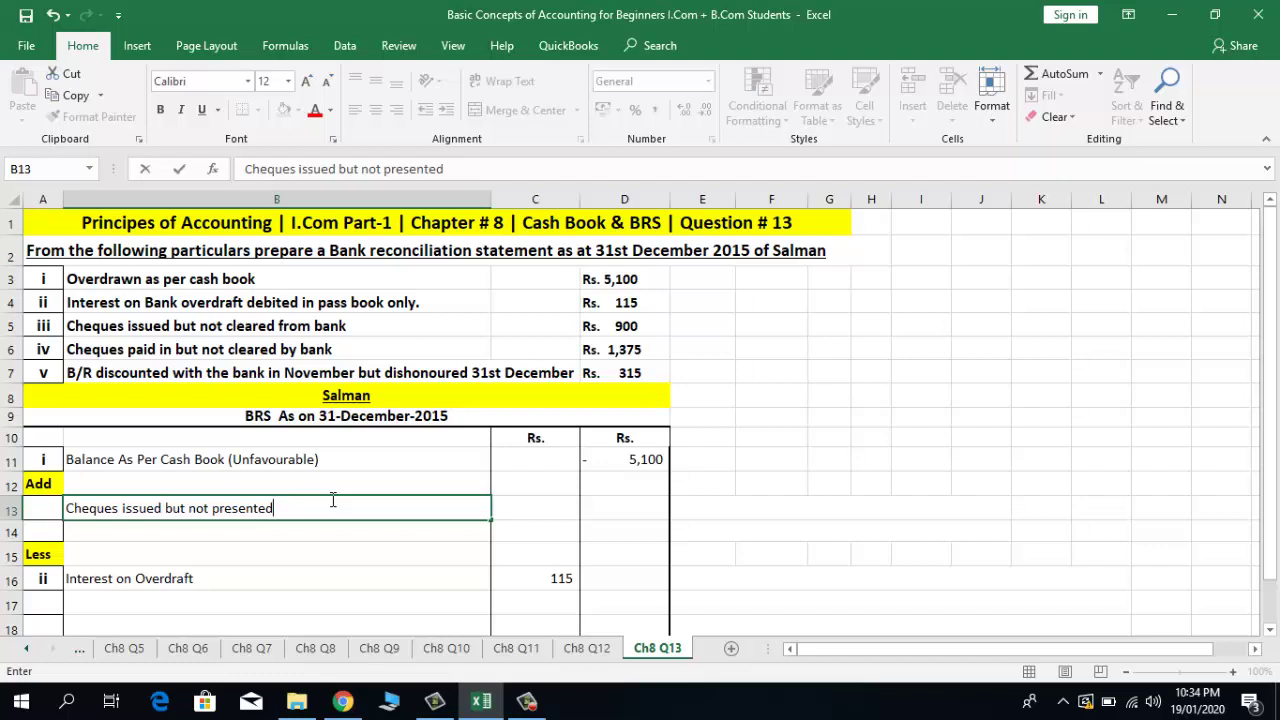
pyautogui.write('/cleared')
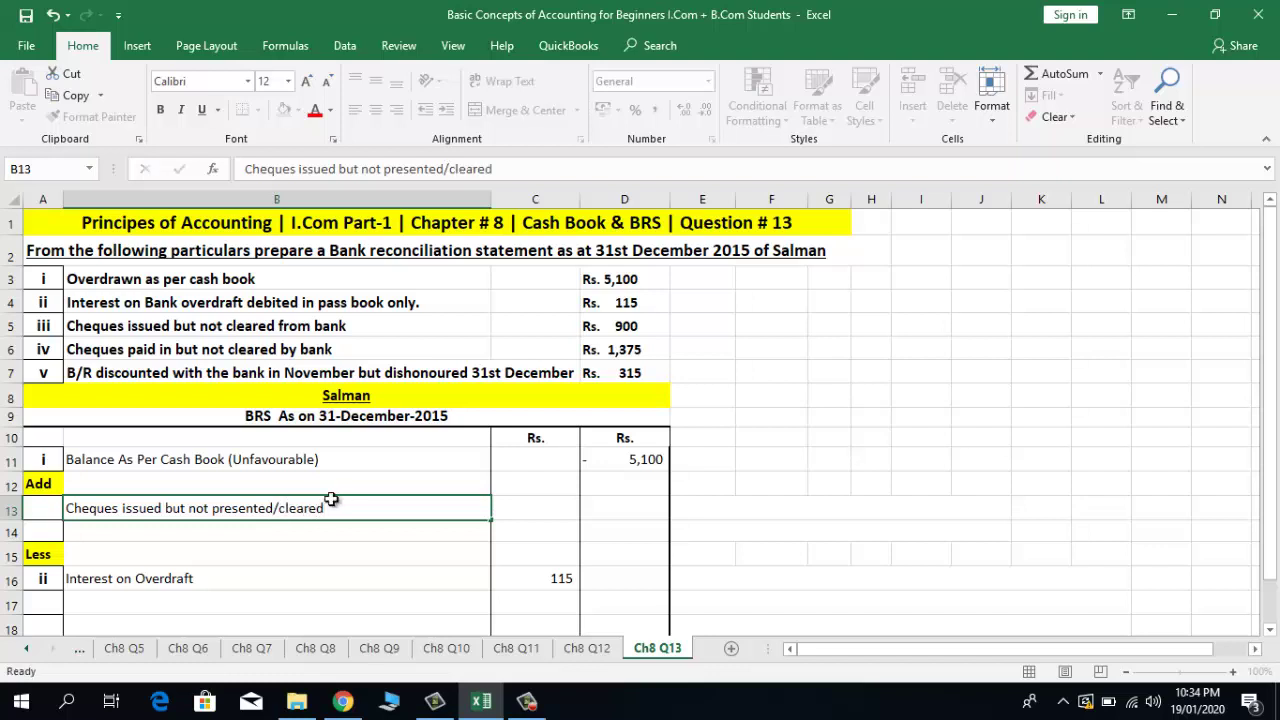
# Step: Enter the amount 900 in C13 for the cheques issued and return to item number iii in the question
pyautogui.press('Return')
pyautogui.press('Up')
pyautogui.press('Right')
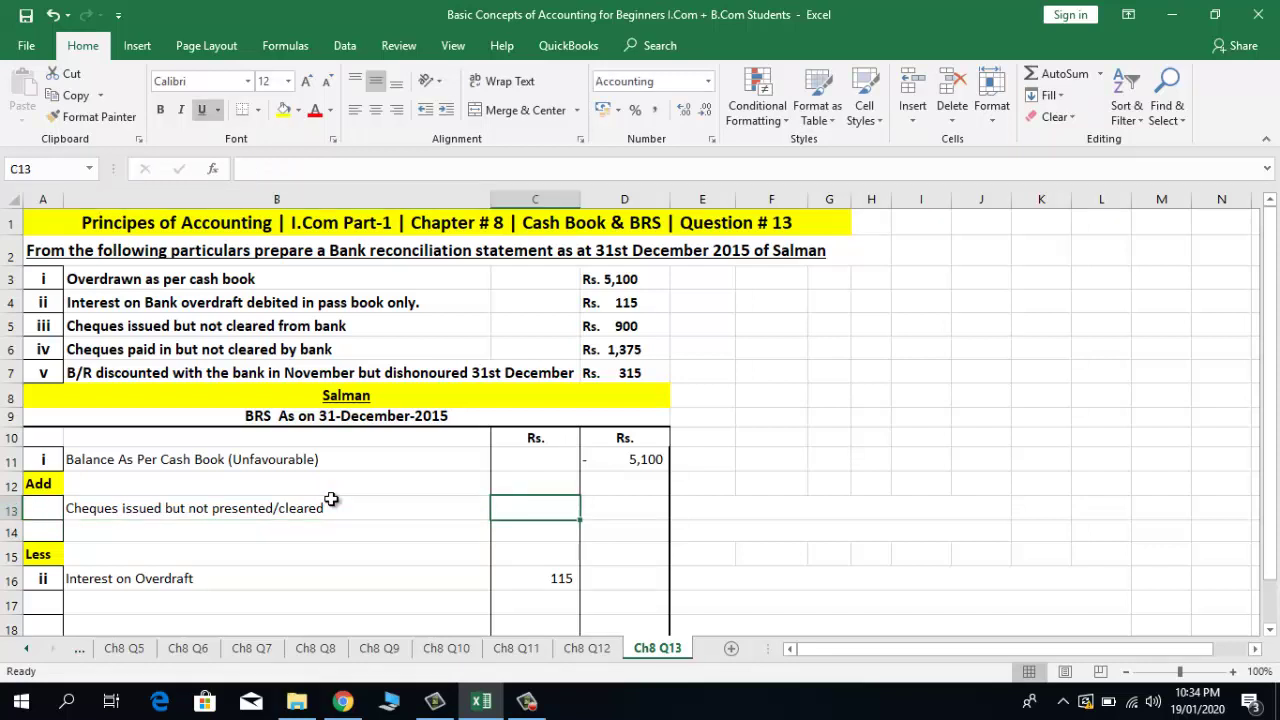
pyautogui.write('900')
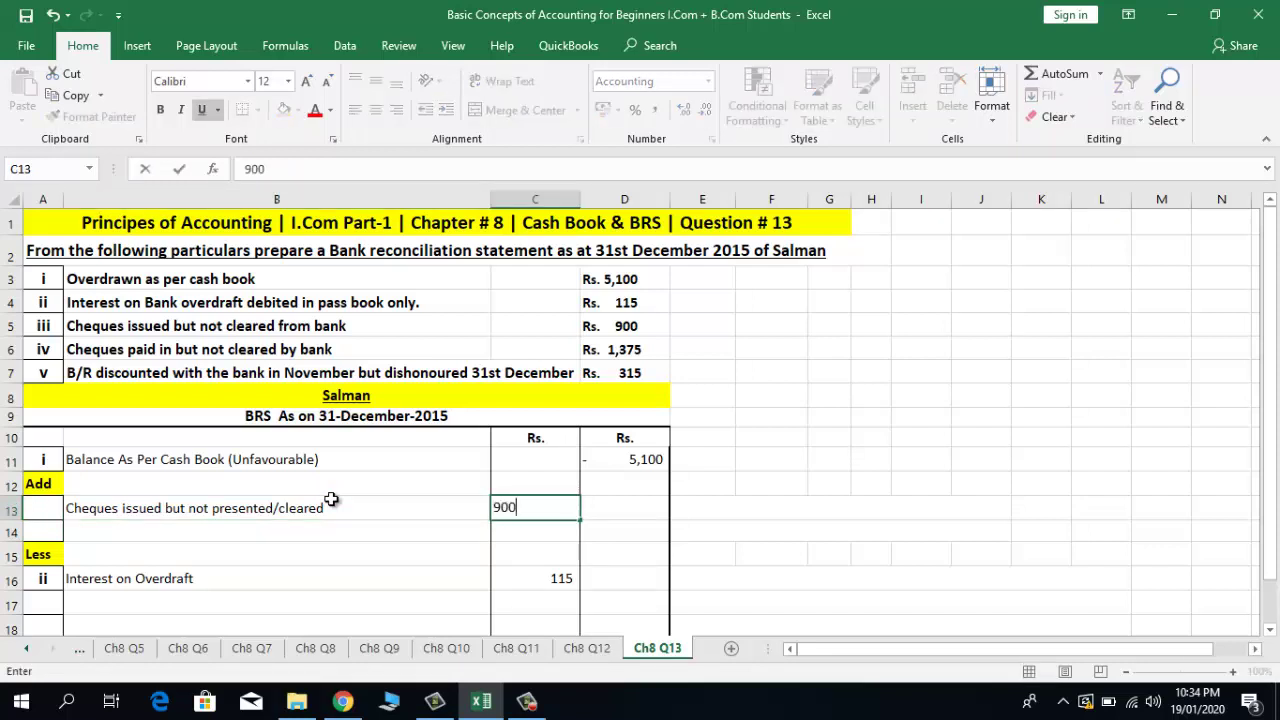
pyautogui.press('Return')
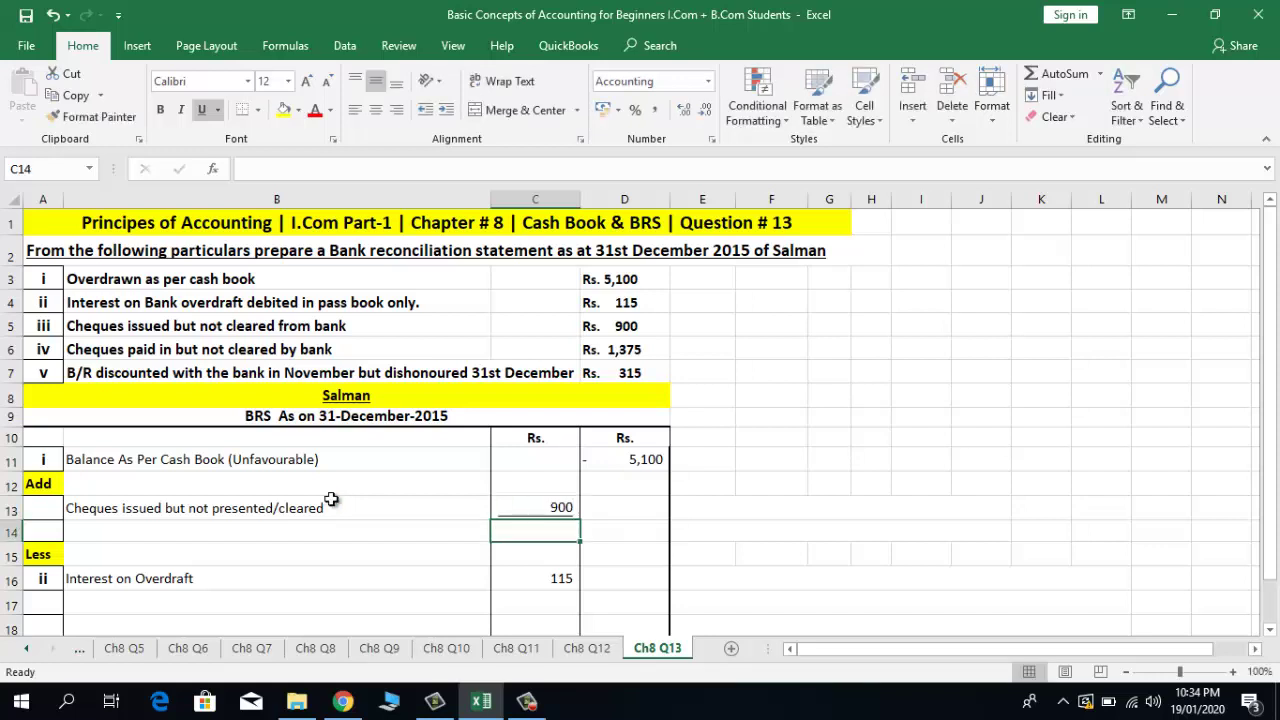
pyautogui.click(42, 332)
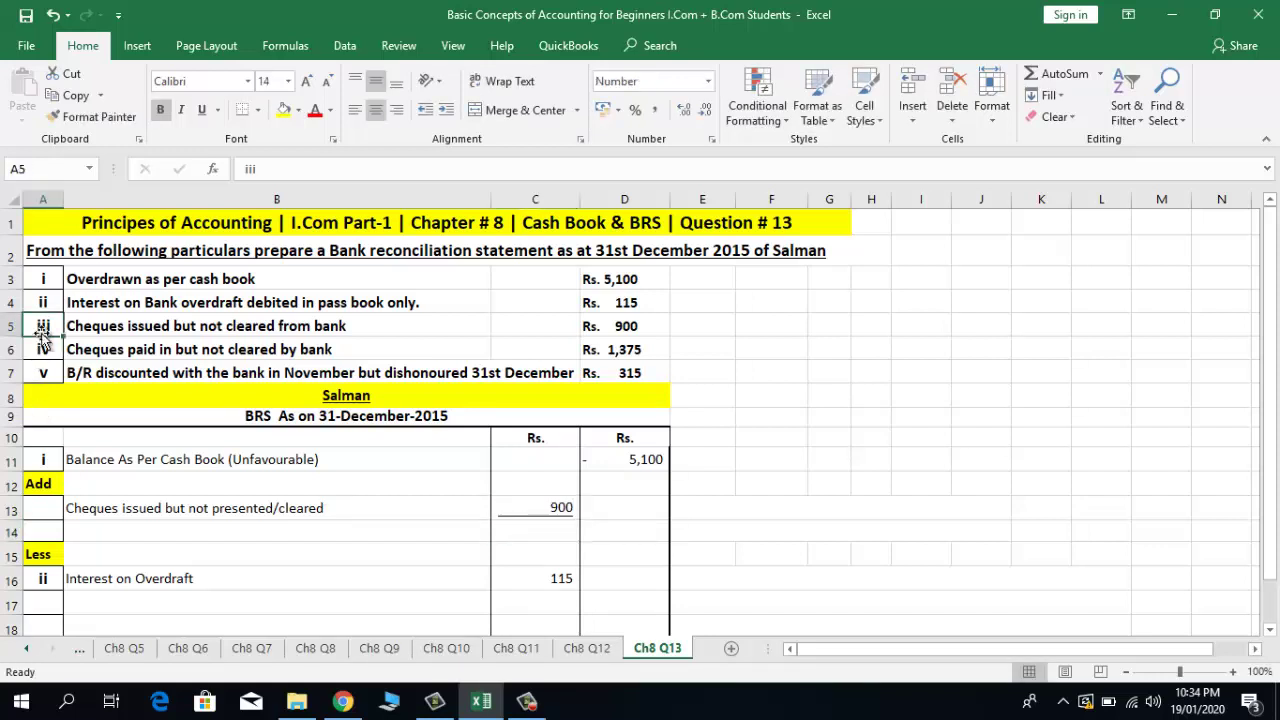
# Step: Label the cheques issued entry in A13 as item "iii" and save the workbook
pyautogui.click(42, 352)
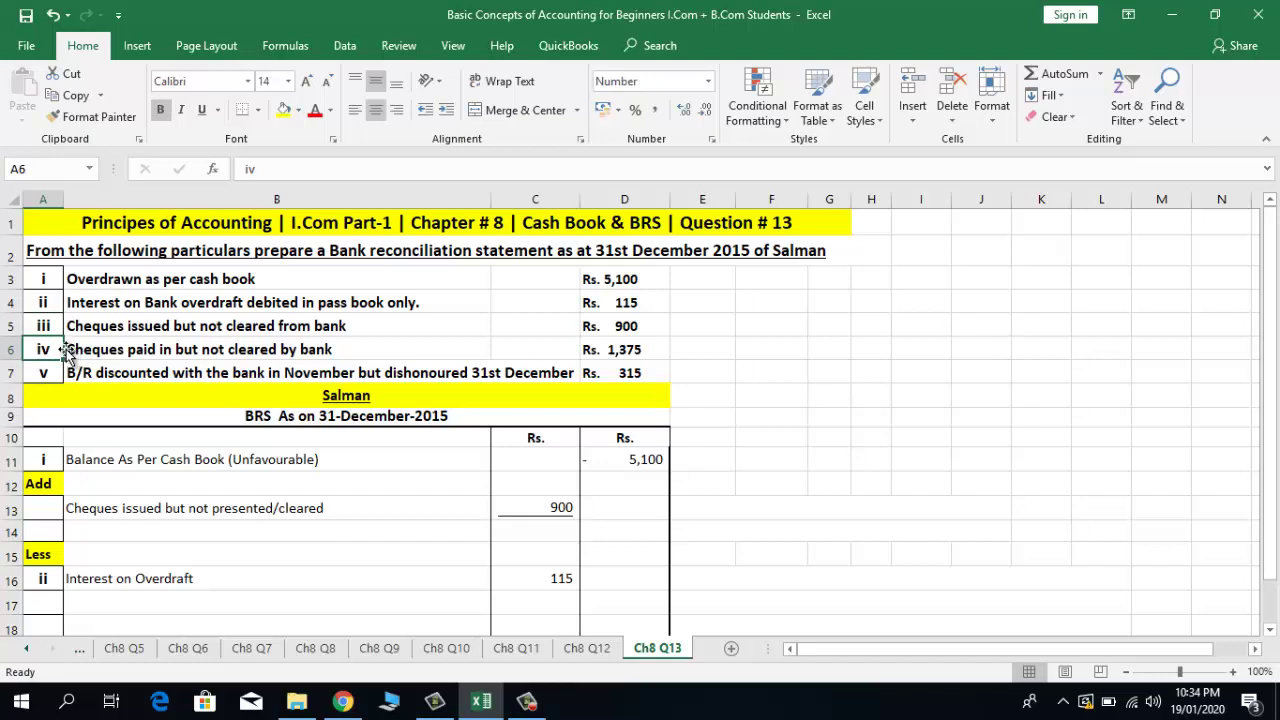
pyautogui.click(55, 508)
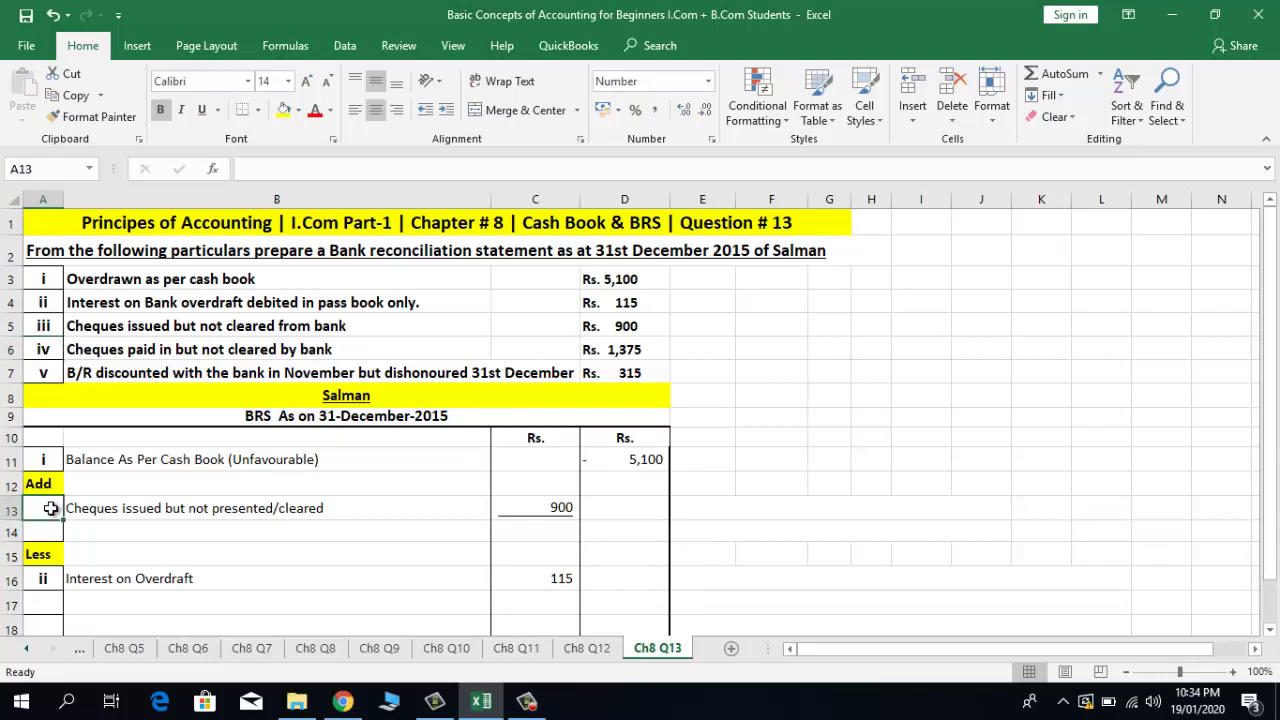
pyautogui.write('iii')
pyautogui.press('Return')
pyautogui.hotkey('ctrl', 's')
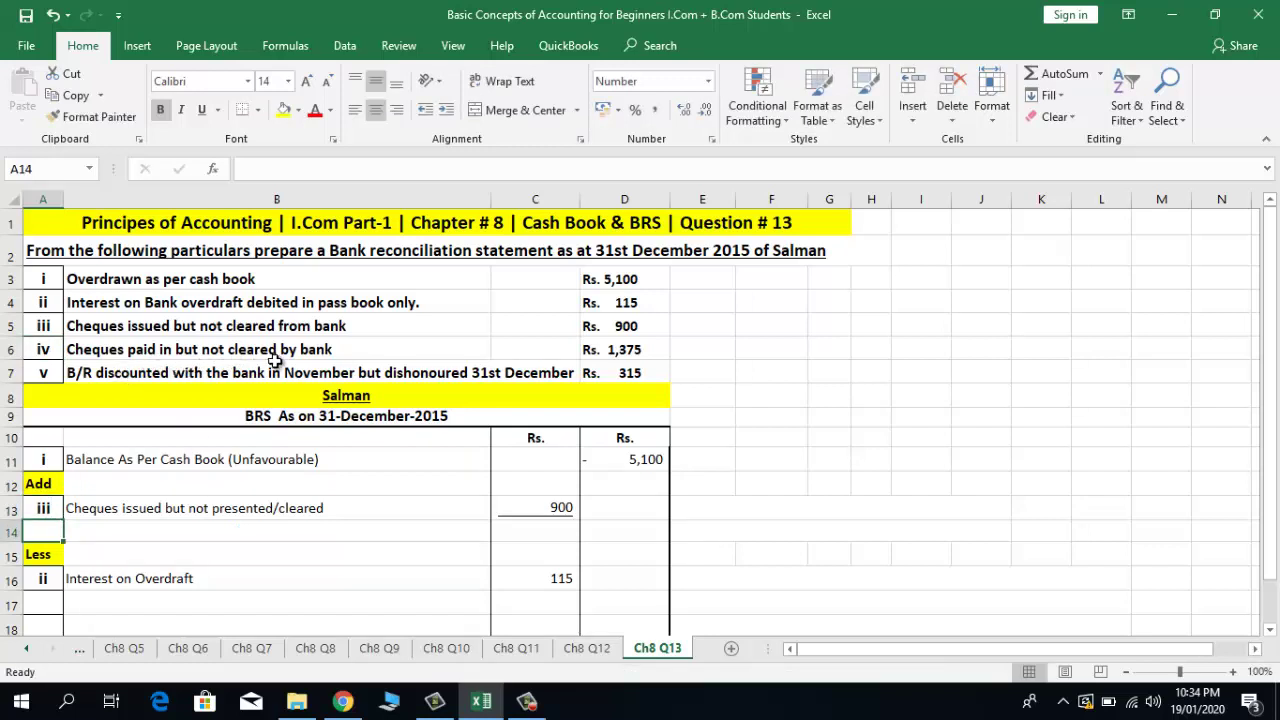
# Step: Enter the item number "iv" in A17 under Less for the cheques paid in but not cleared
pyautogui.click(45, 602)
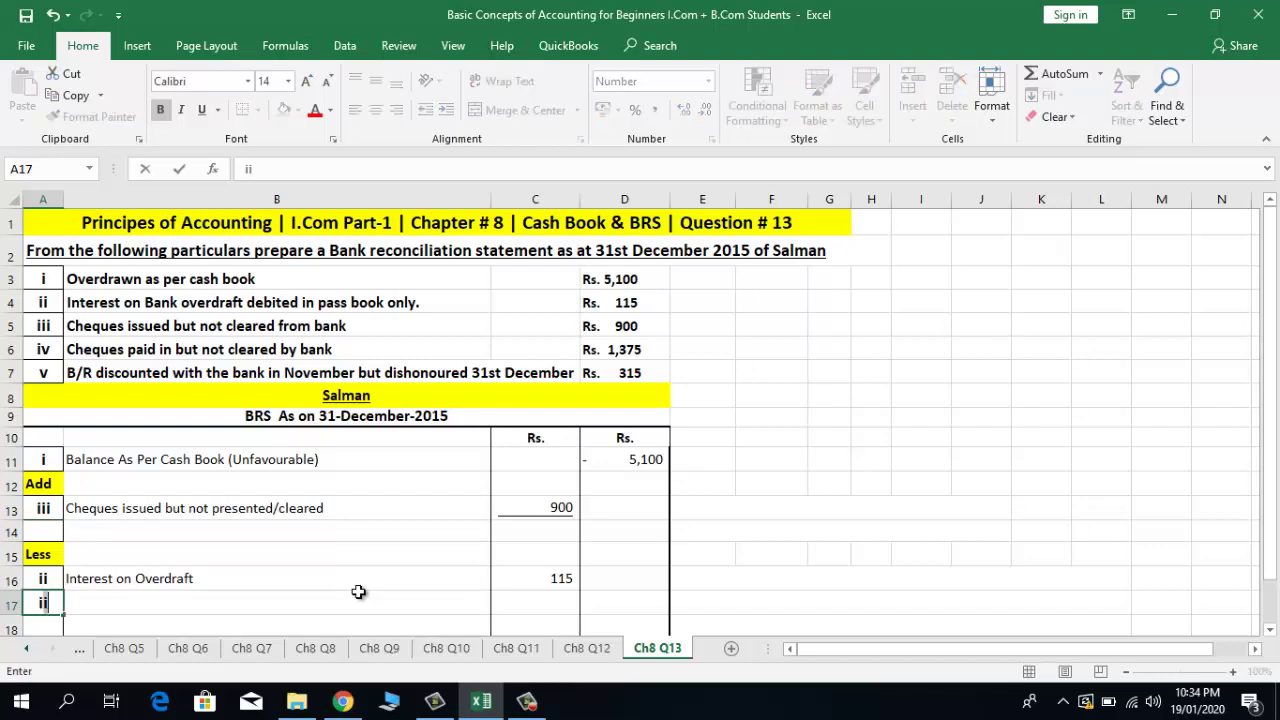
pyautogui.write('iv')
pyautogui.press('Return')
pyautogui.press('Up')
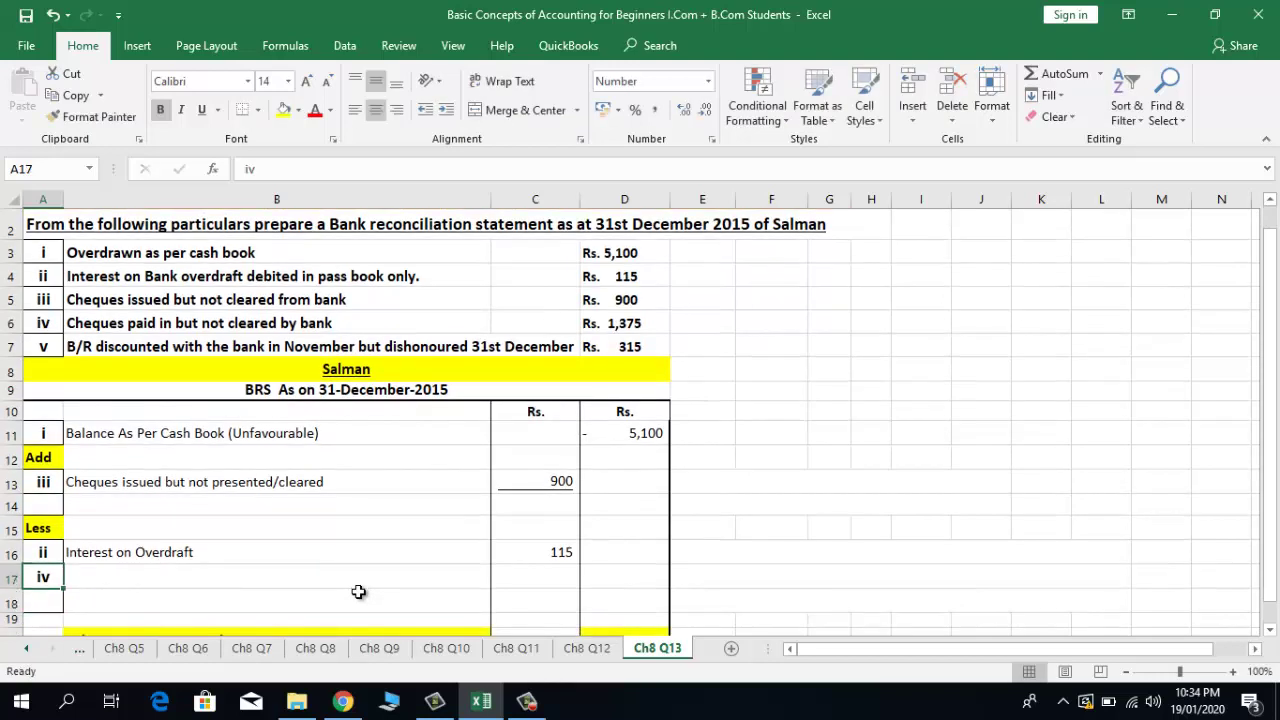
# Step: Enter the description "Cheque not cleared yet" in B17 for item iv
pyautogui.press('Right')
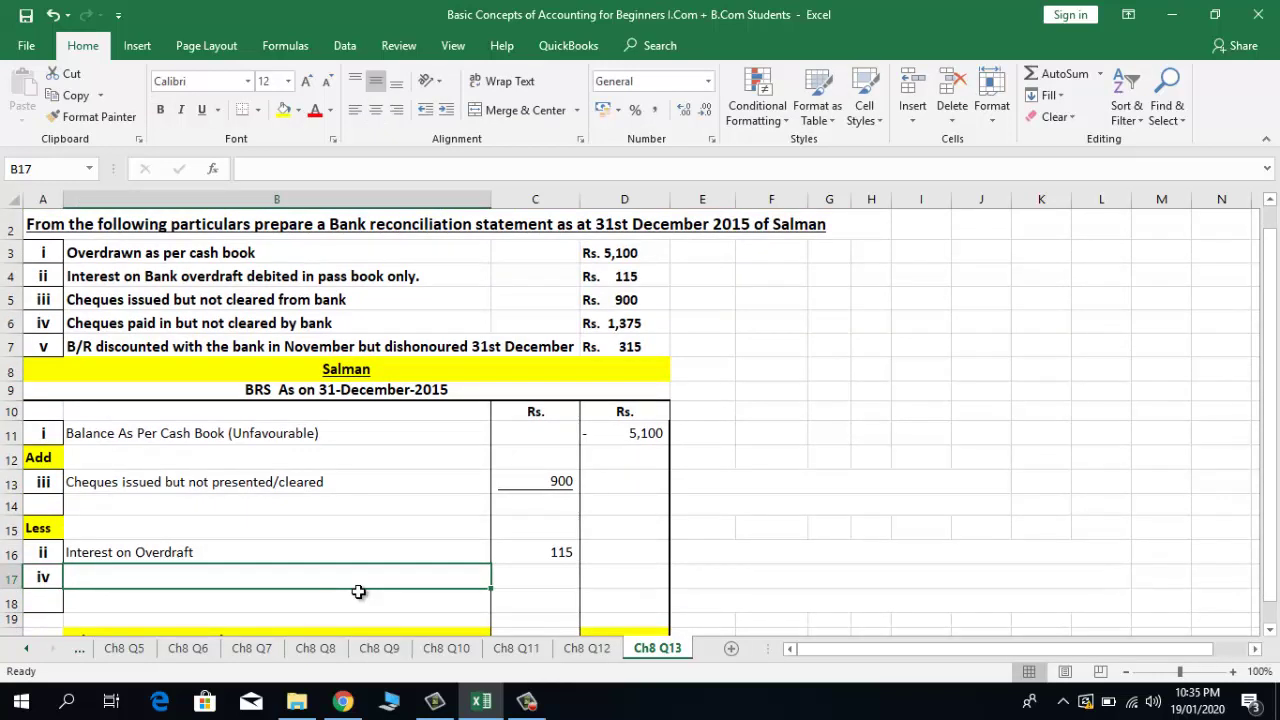
pyautogui.write('Cheque')
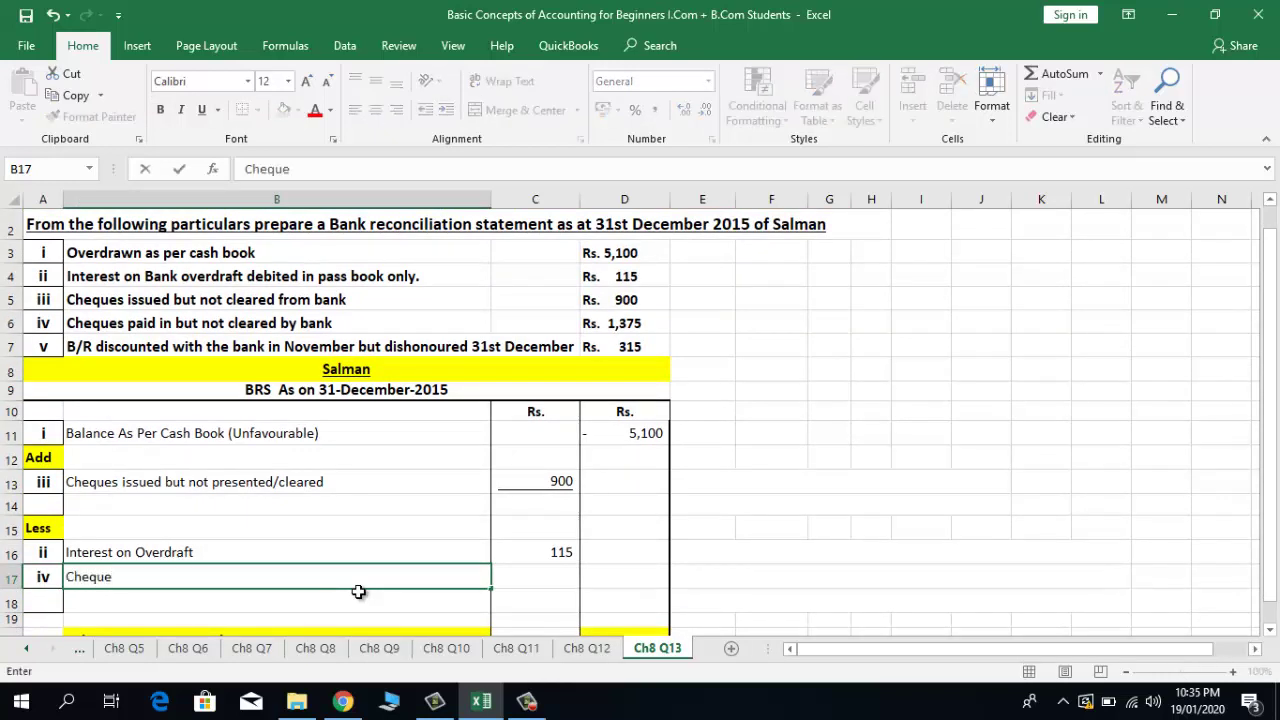
pyautogui.write(' not cleared')
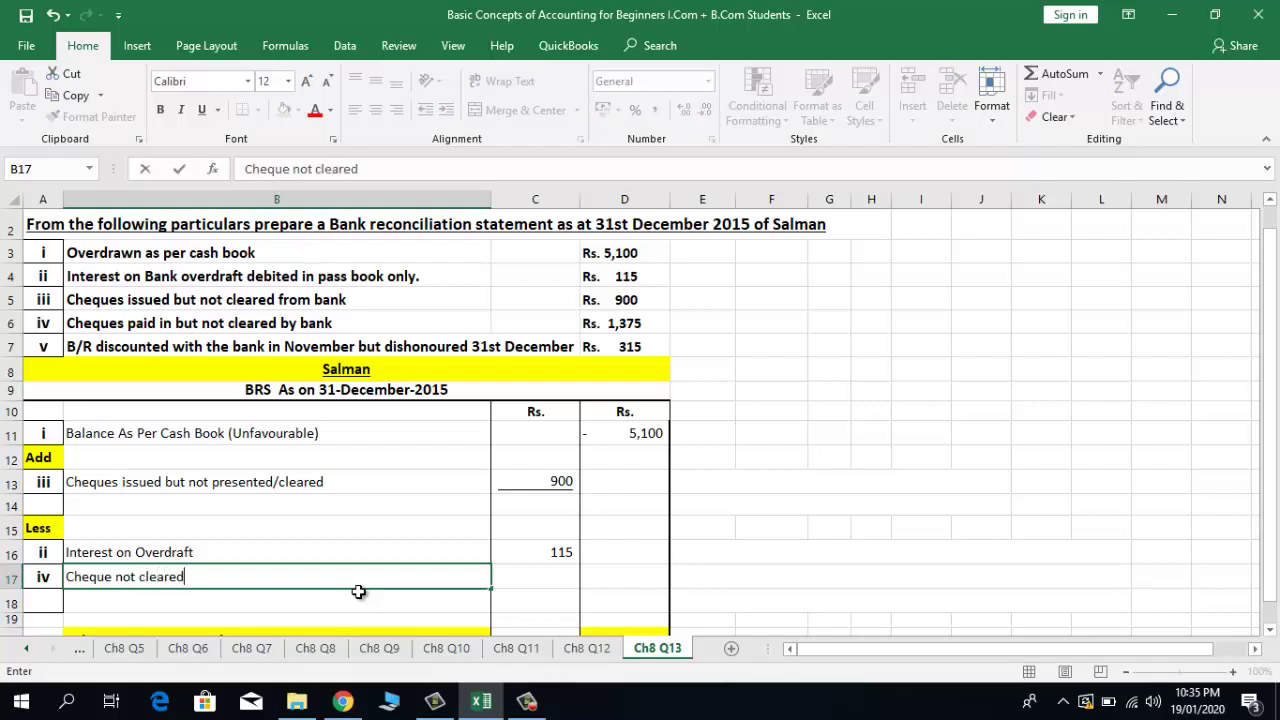
pyautogui.write(' yer=t')
pyautogui.press('BackSpace')
pyautogui.press('BackSpace')
pyautogui.press('BackSpace')
pyautogui.write('t')
pyautogui.press('Tab')
# Step: Enter the amount 1375 in C17 for the cheque not cleared
pyautogui.press('Tab')
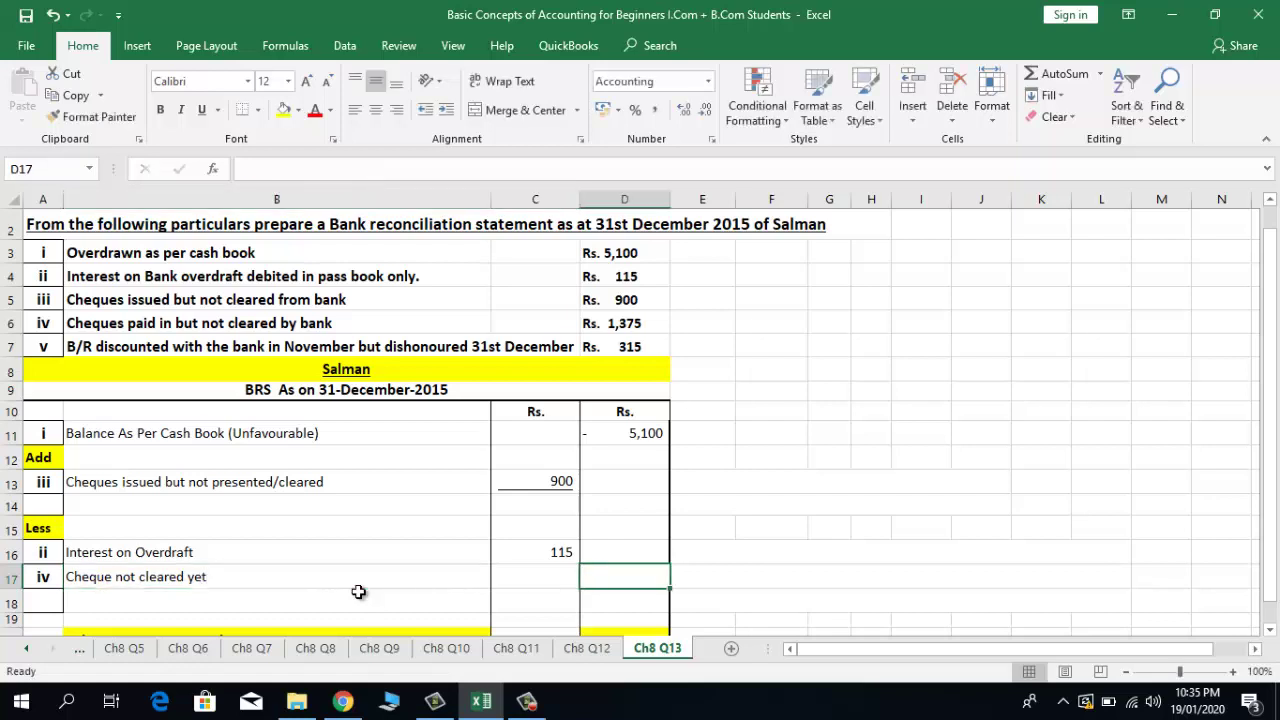
pyautogui.press('Left')
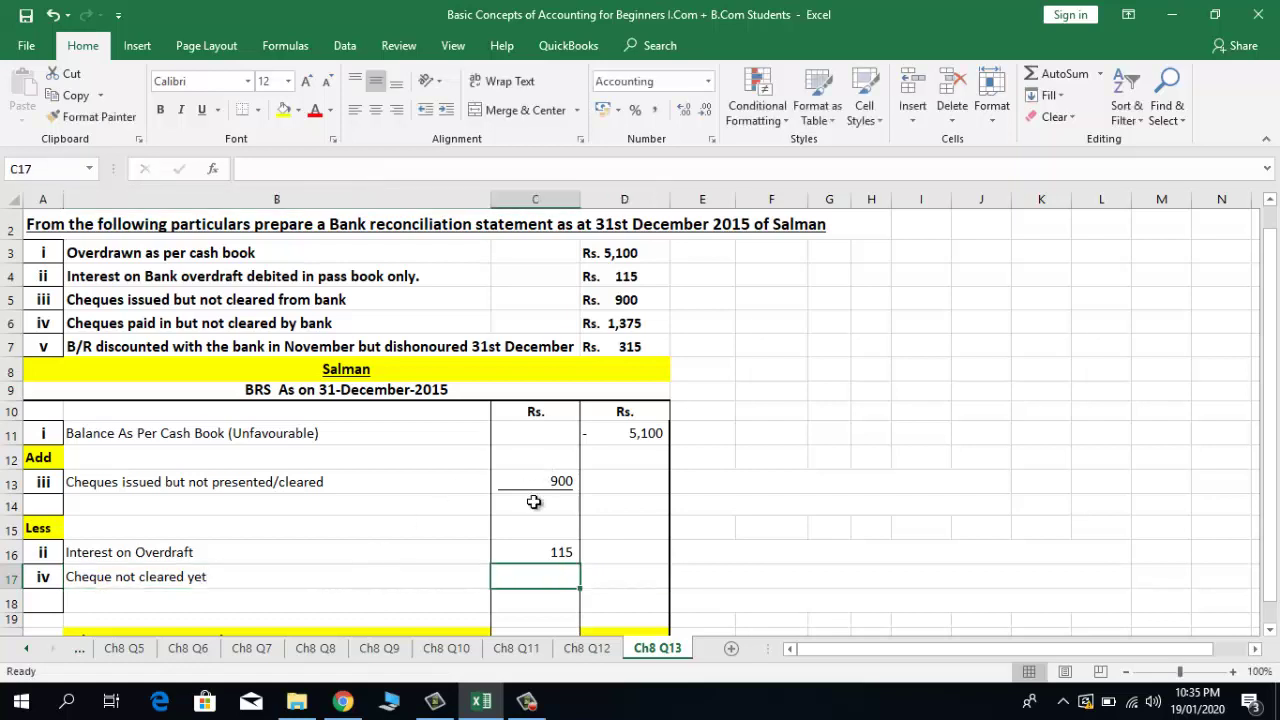
pyautogui.write('1,3')
pyautogui.write('7')
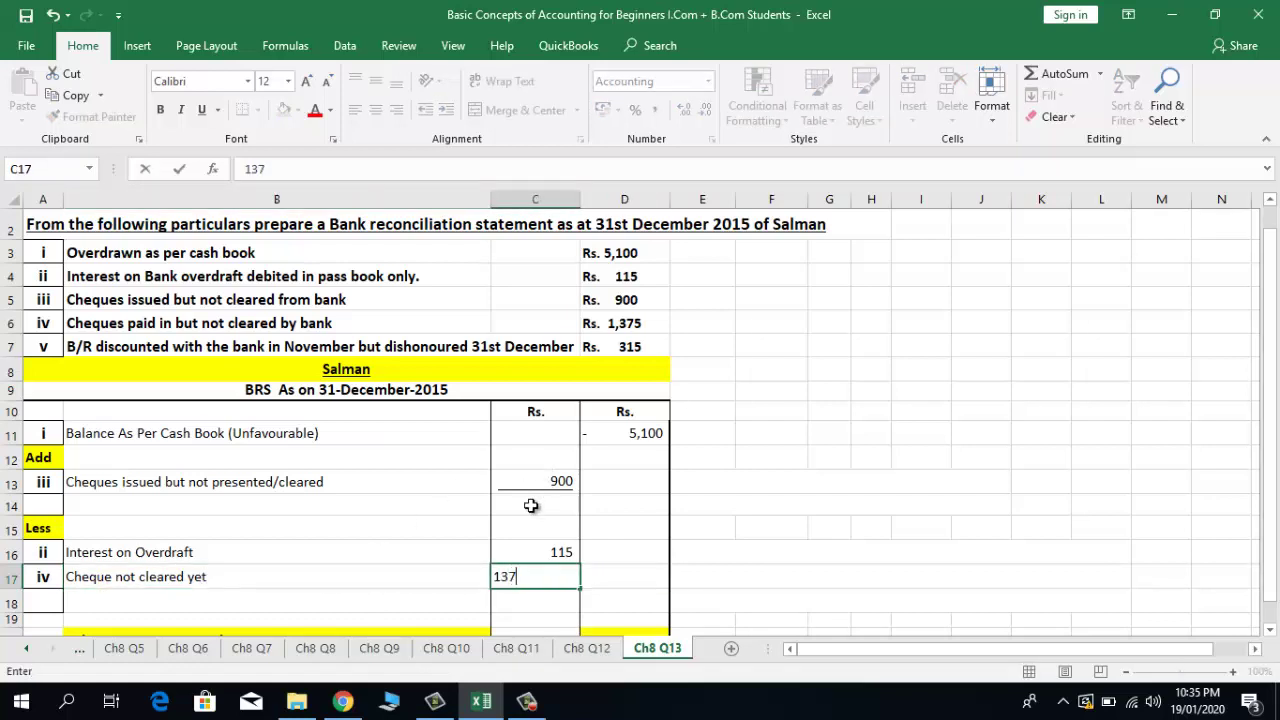
pyautogui.write('5')
pyautogui.press('Return')
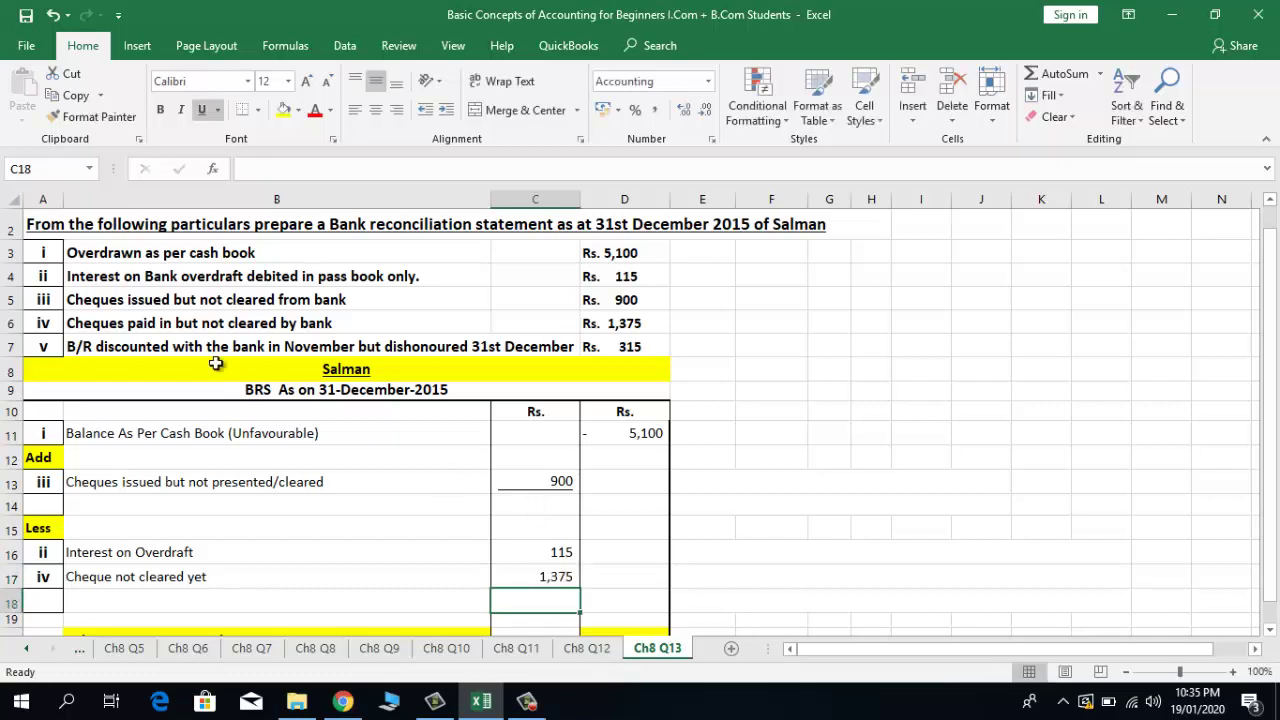
# Step: Examine question item v in row 7 about the discounted bill receivable dishonoured on 31st December
pyautogui.click(45, 352)
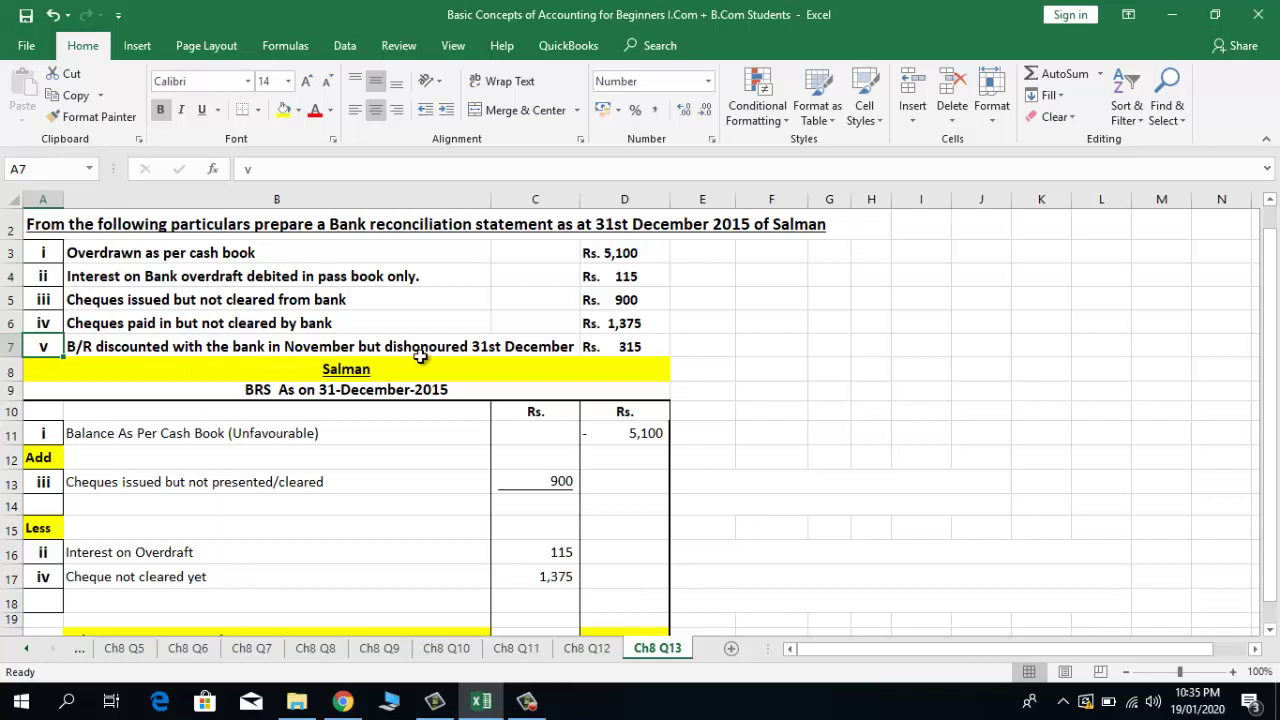
pyautogui.click(468, 341)
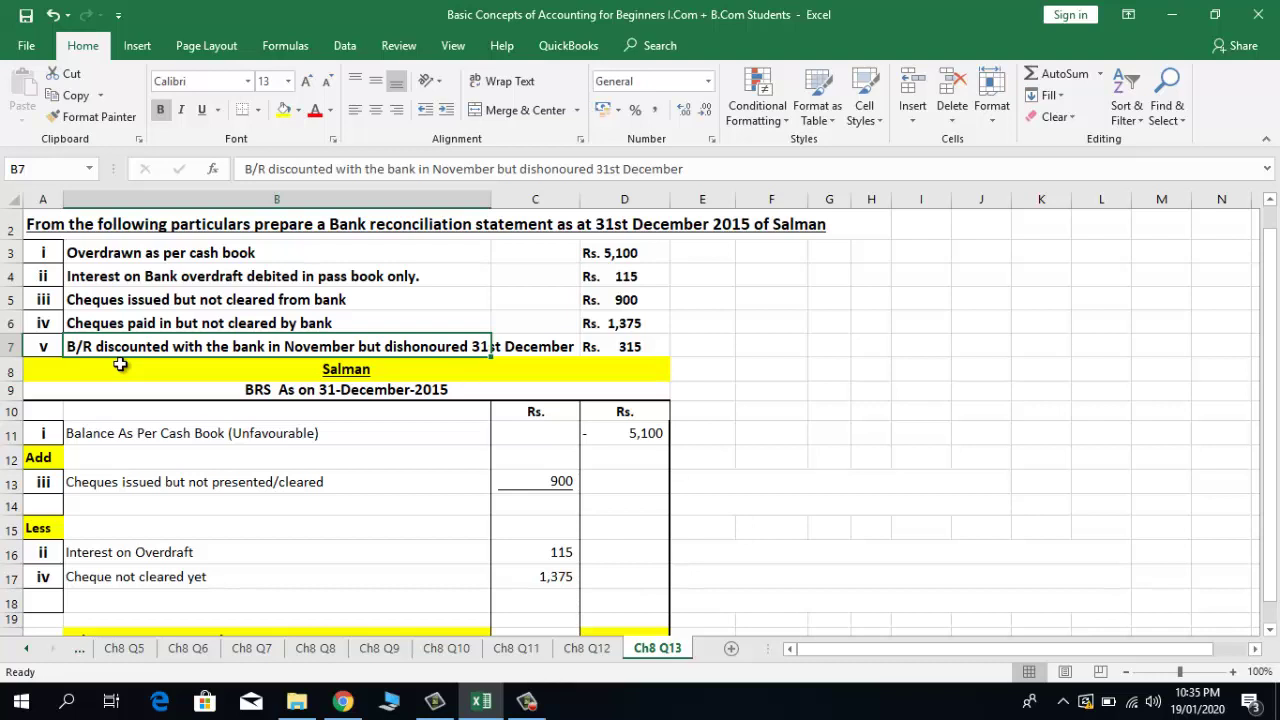
pyautogui.click(45, 345)
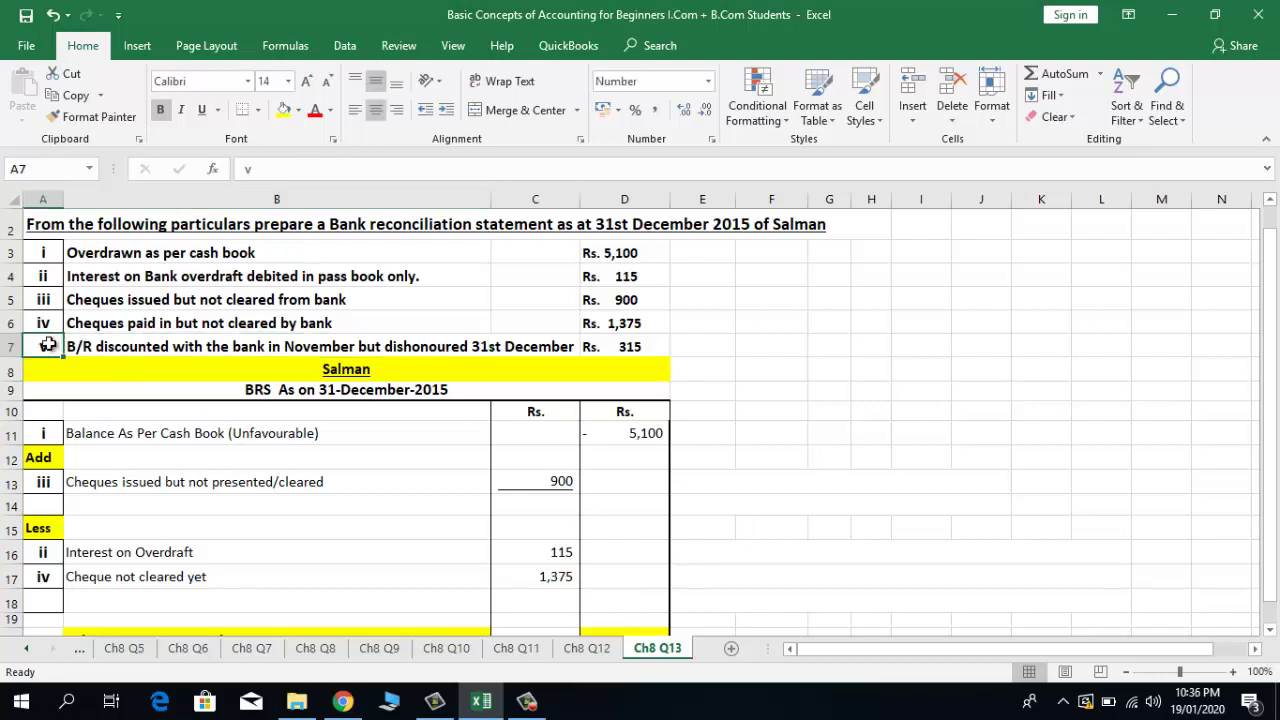
pyautogui.press('Right')
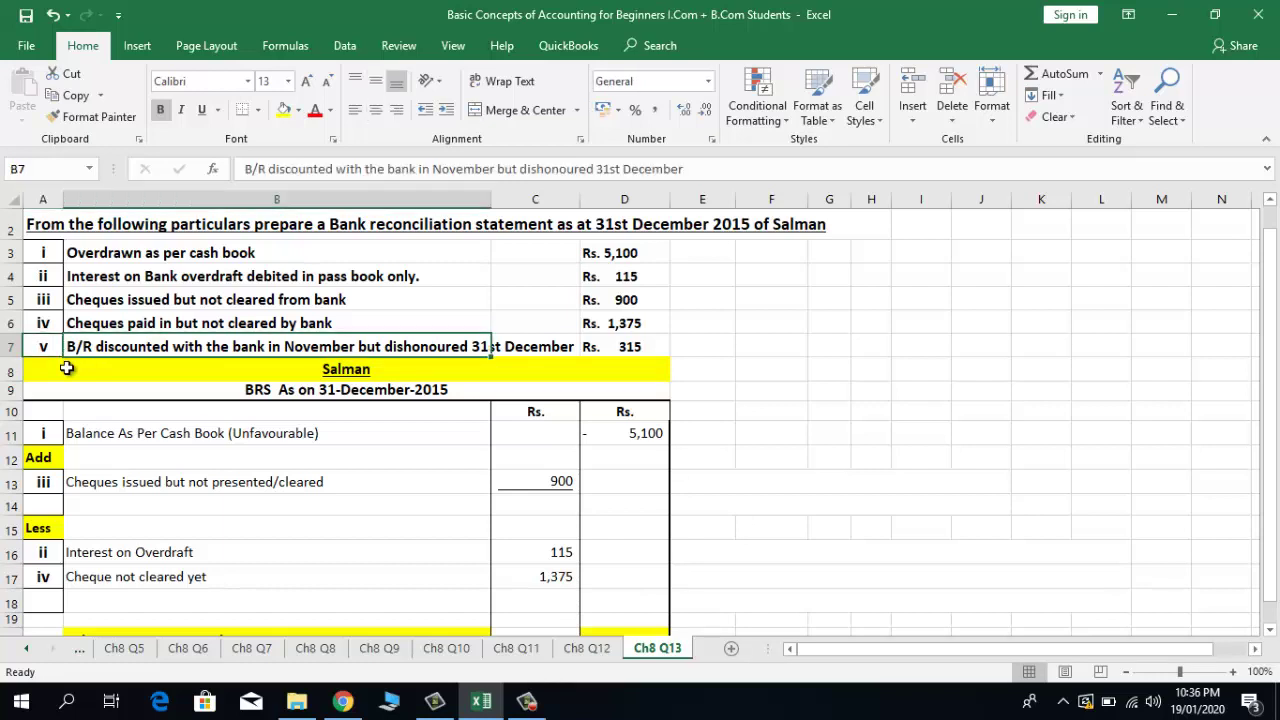
pyautogui.press('Left')
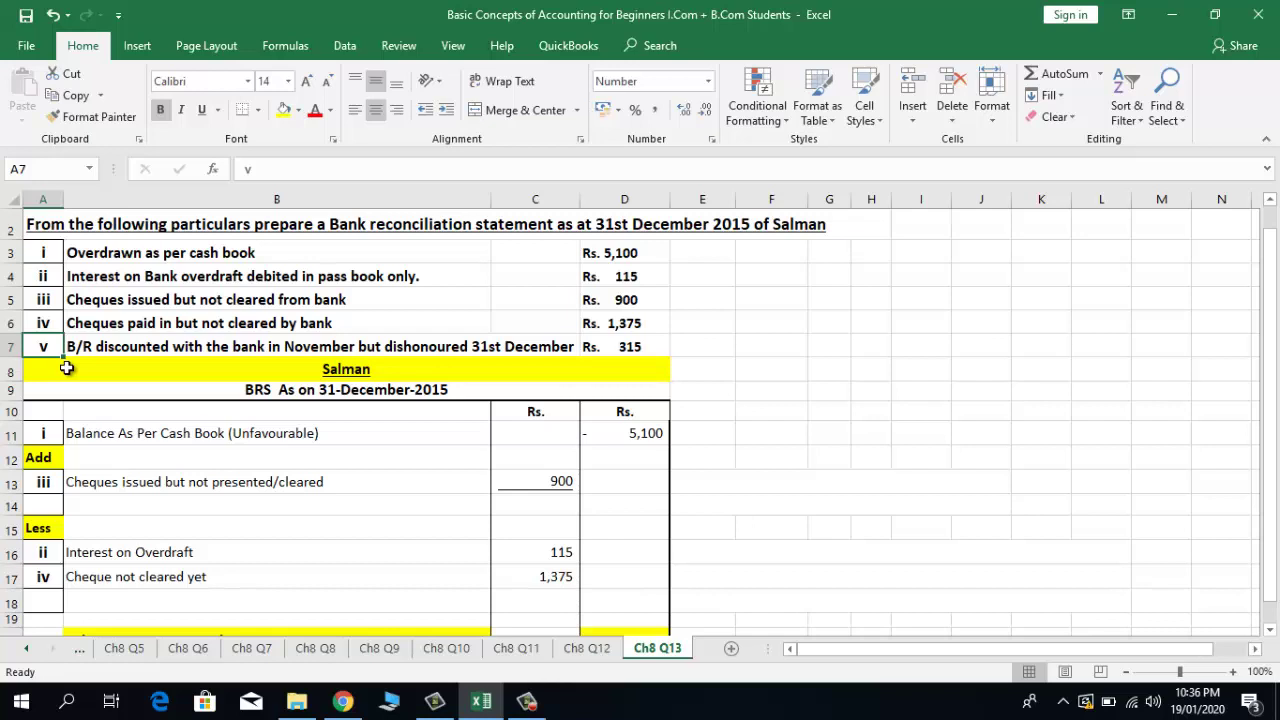
pyautogui.press('Right')
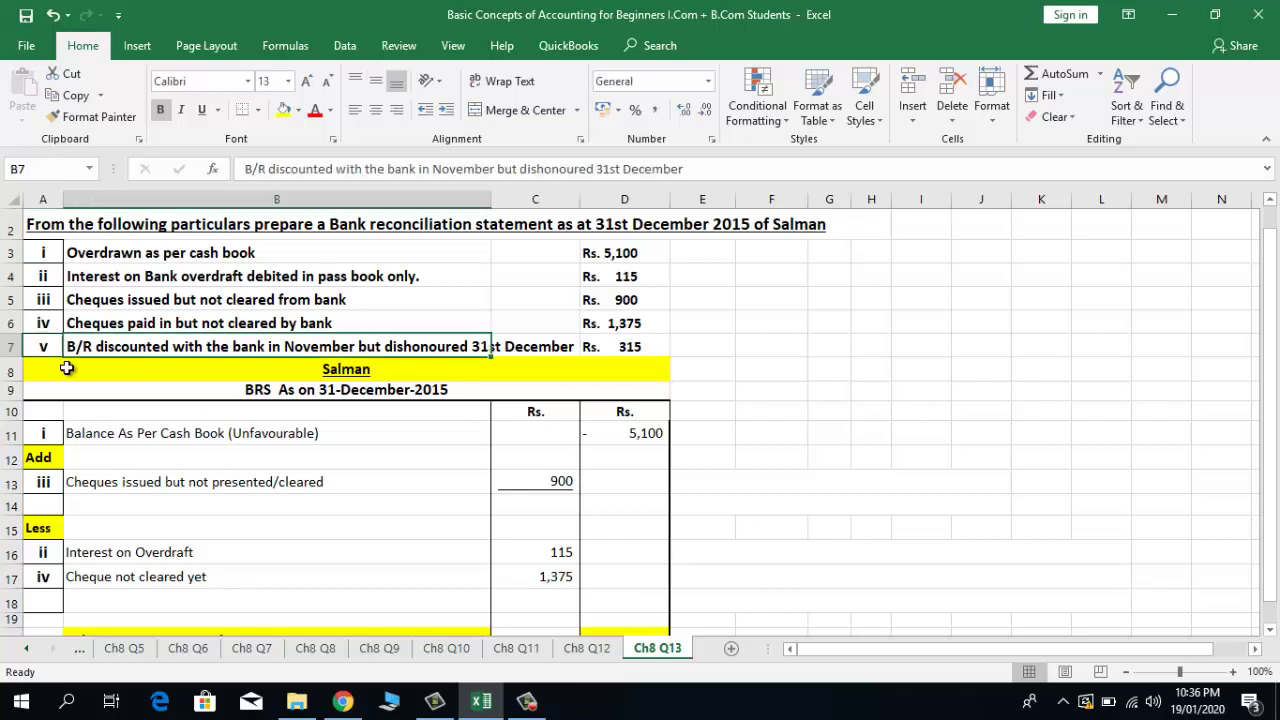
pyautogui.press('Left')
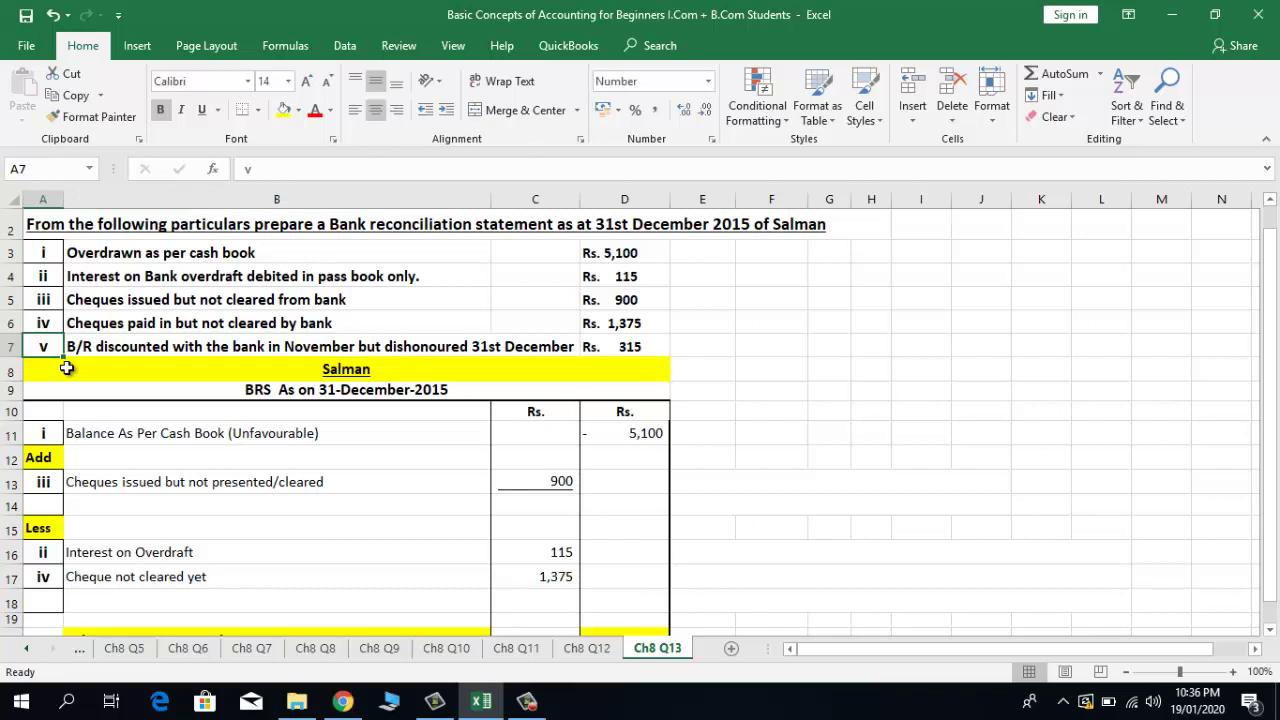
pyautogui.click(96, 349)
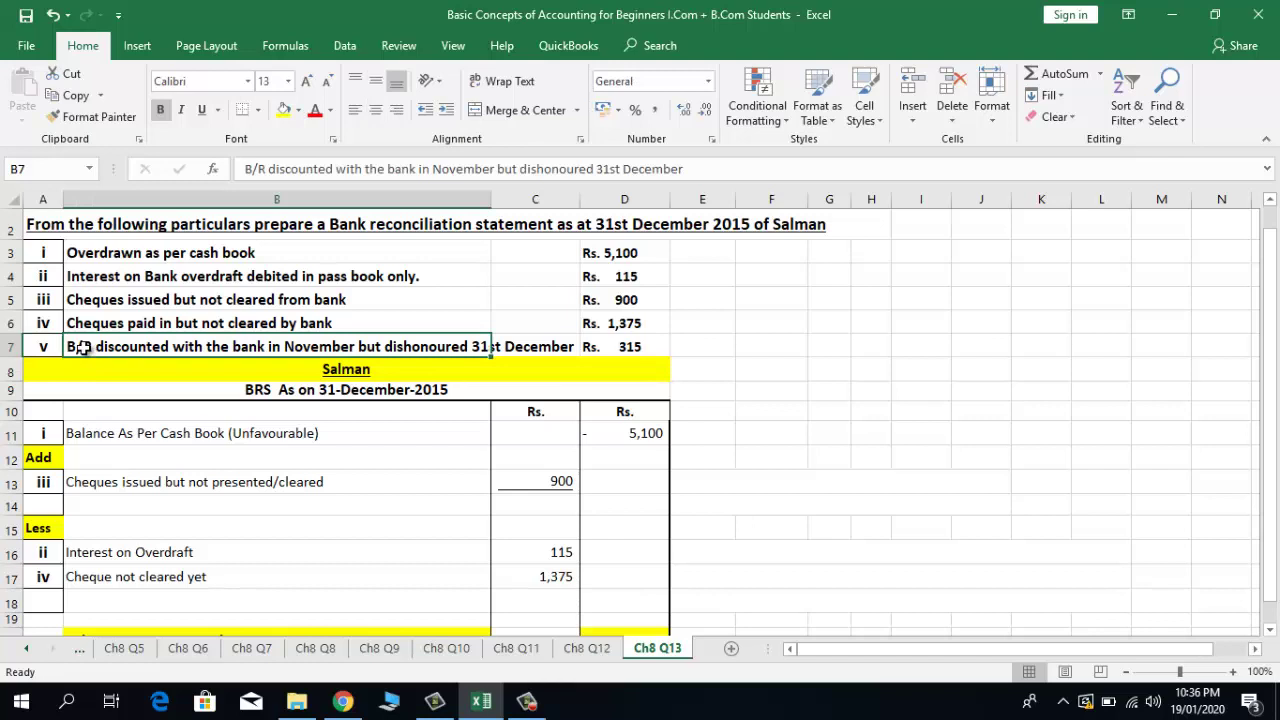
# Step: Enter item number "v" in A18 under Less with the description "Bill dishonoured" in B18
pyautogui.click(74, 568)
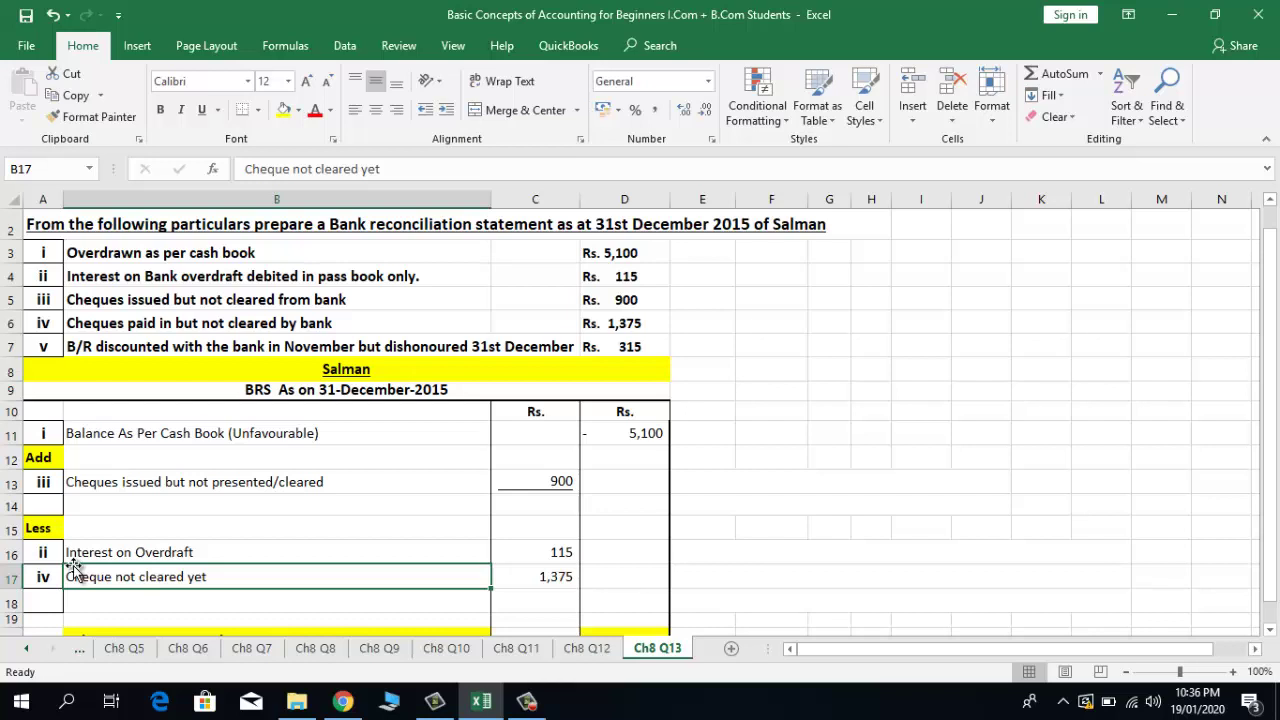
pyautogui.press('Down')
pyautogui.press('Left')
pyautogui.write('v')
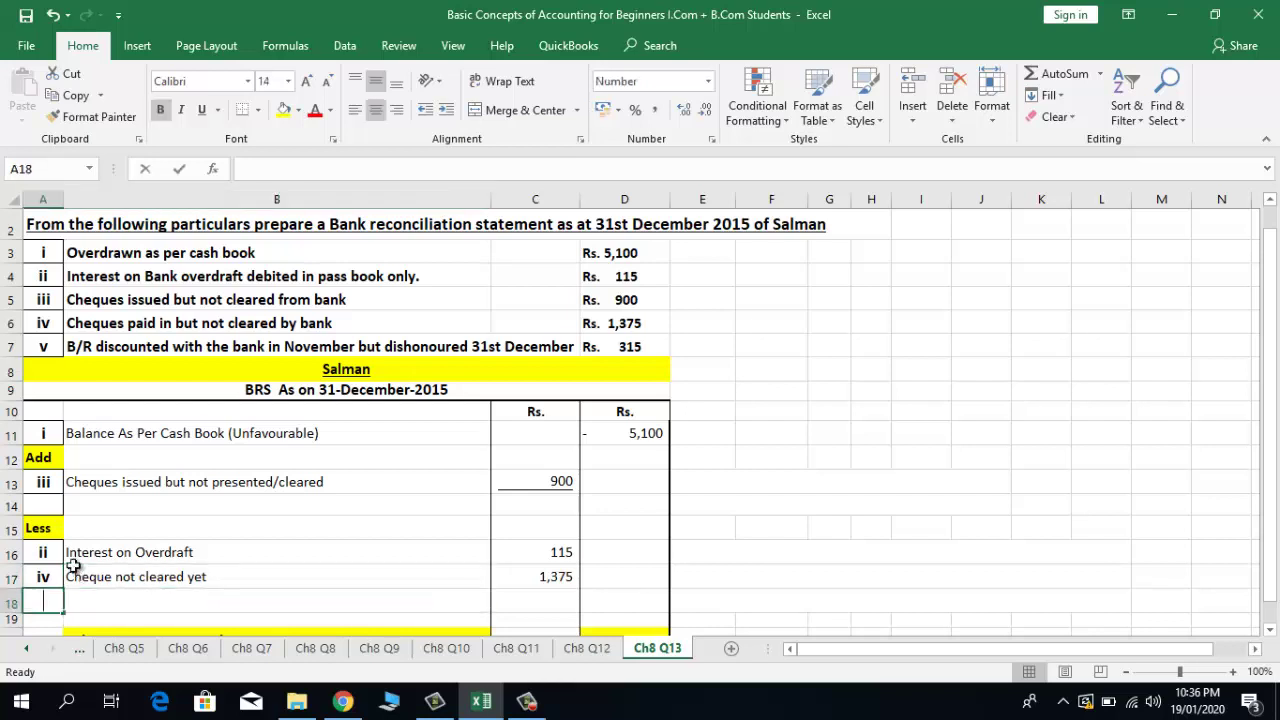
pyautogui.press('Right')
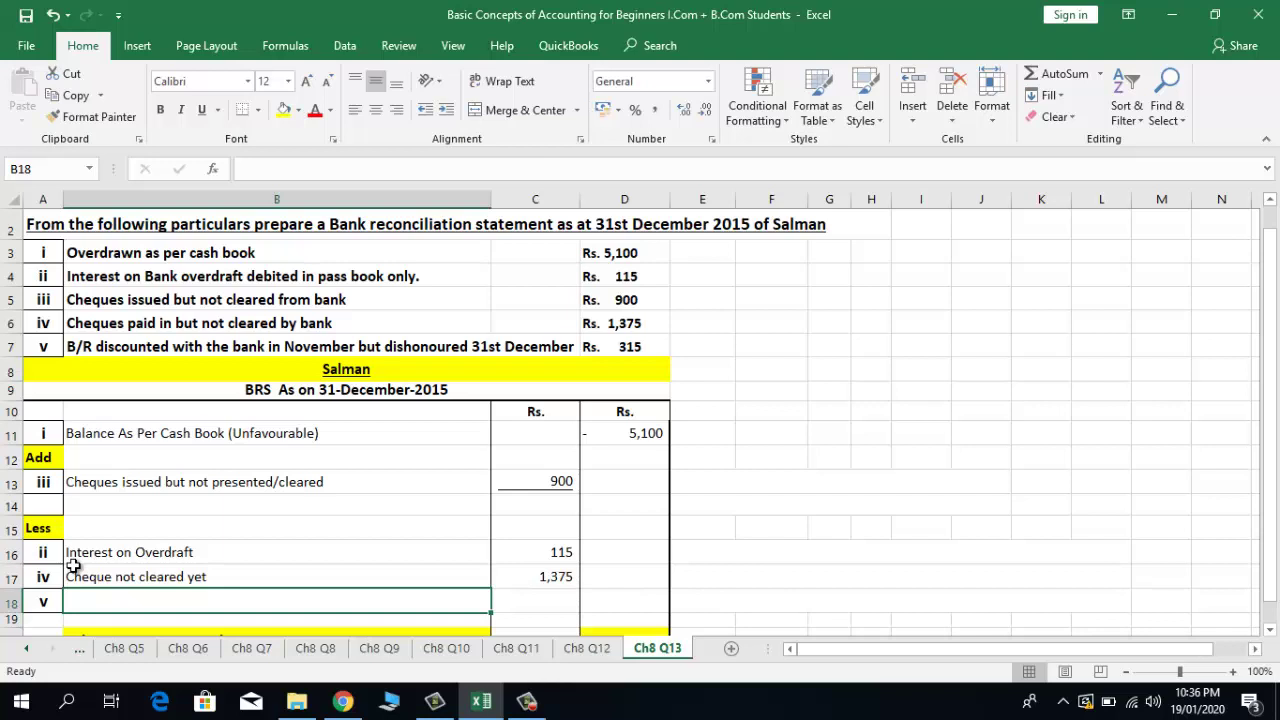
pyautogui.write('Bill ')
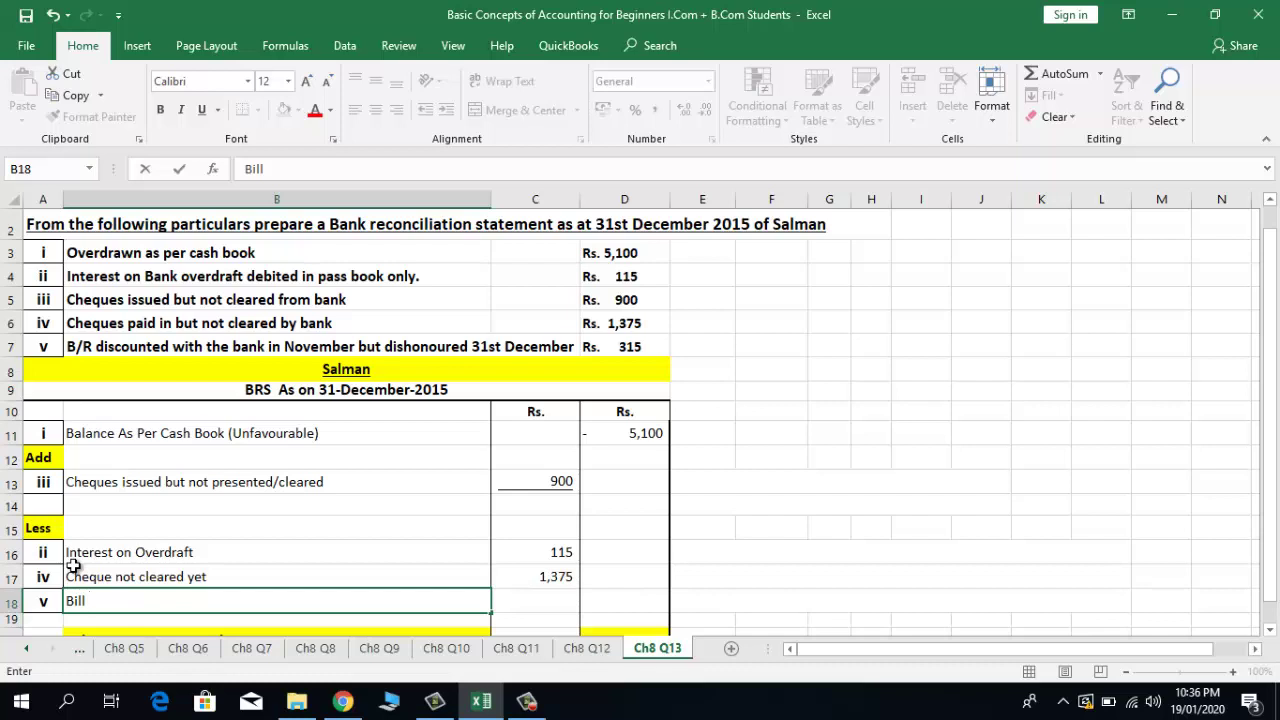
pyautogui.write('dishonoured')
pyautogui.press('Tab')
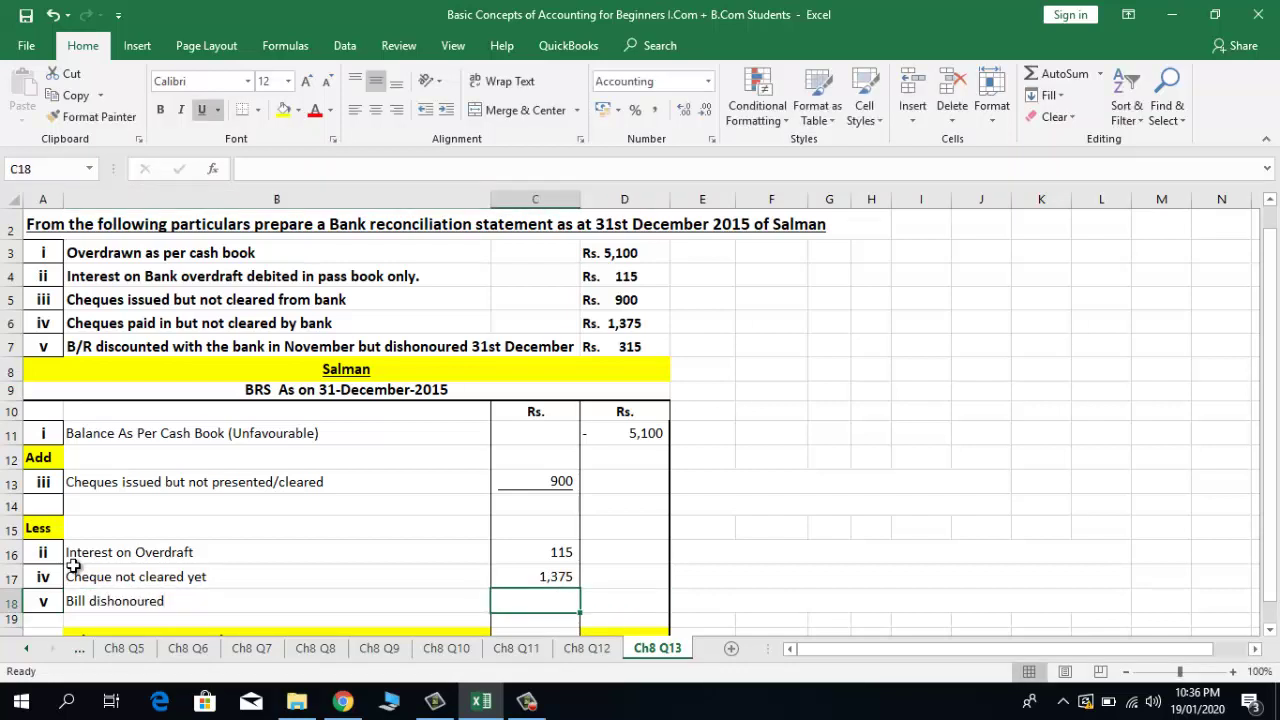
# Step: Enter the amount 315 in C18 for the dishonoured bill
pyautogui.write('315')
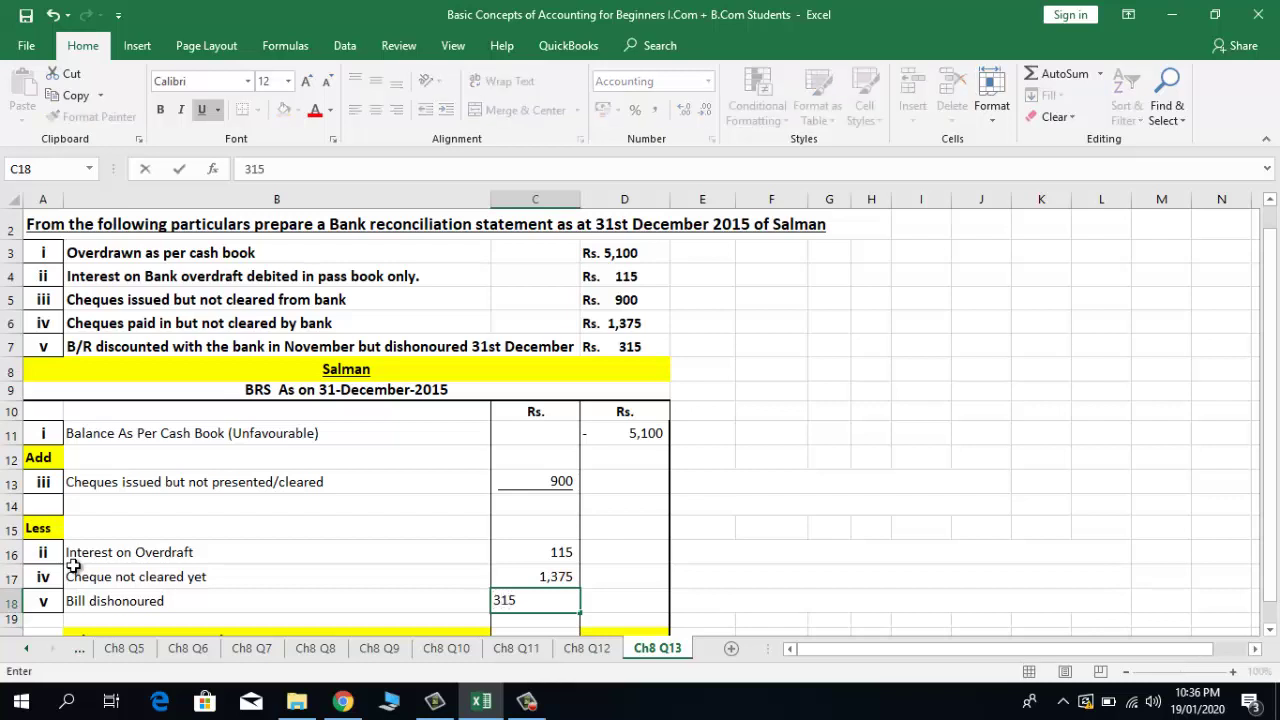
pyautogui.press('Return')
pyautogui.press('Up')
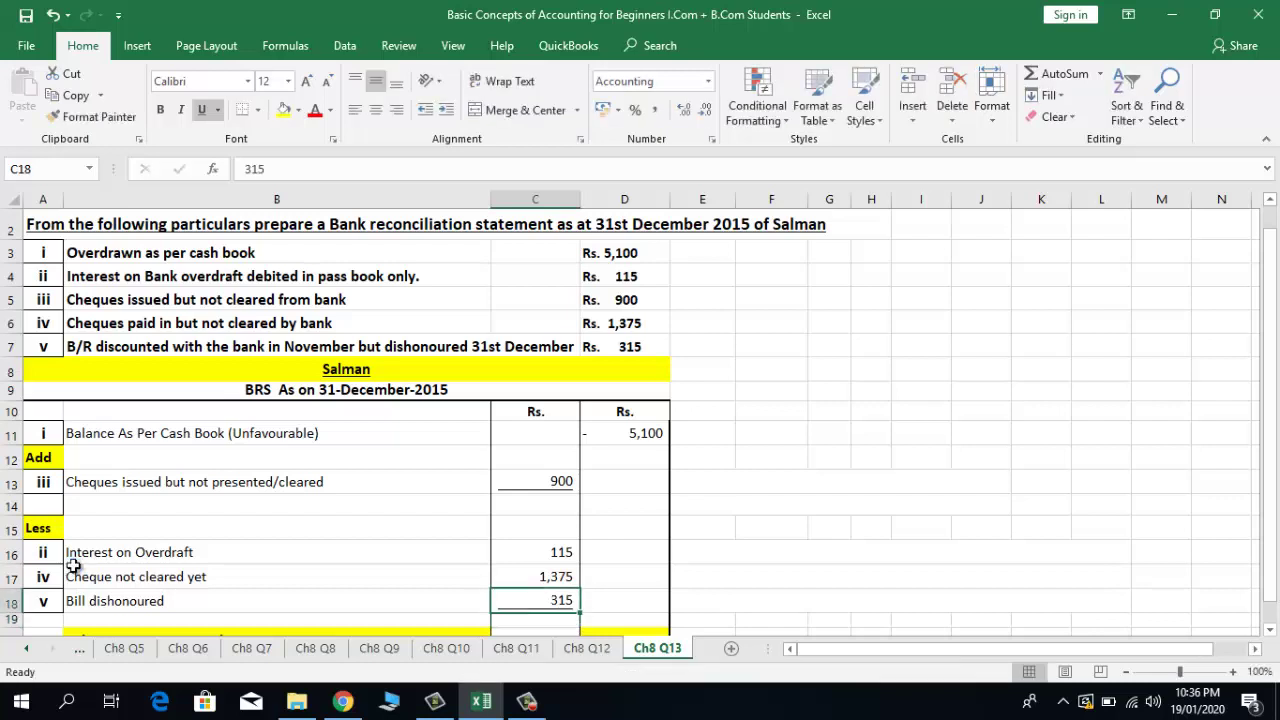
# Step: Carry the Add section's amount into D13 with a formula referencing C13
pyautogui.press('Right')
pyautogui.press('Up')
pyautogui.press('Up')
pyautogui.press('Up')
pyautogui.press('Up')
pyautogui.press('Up')
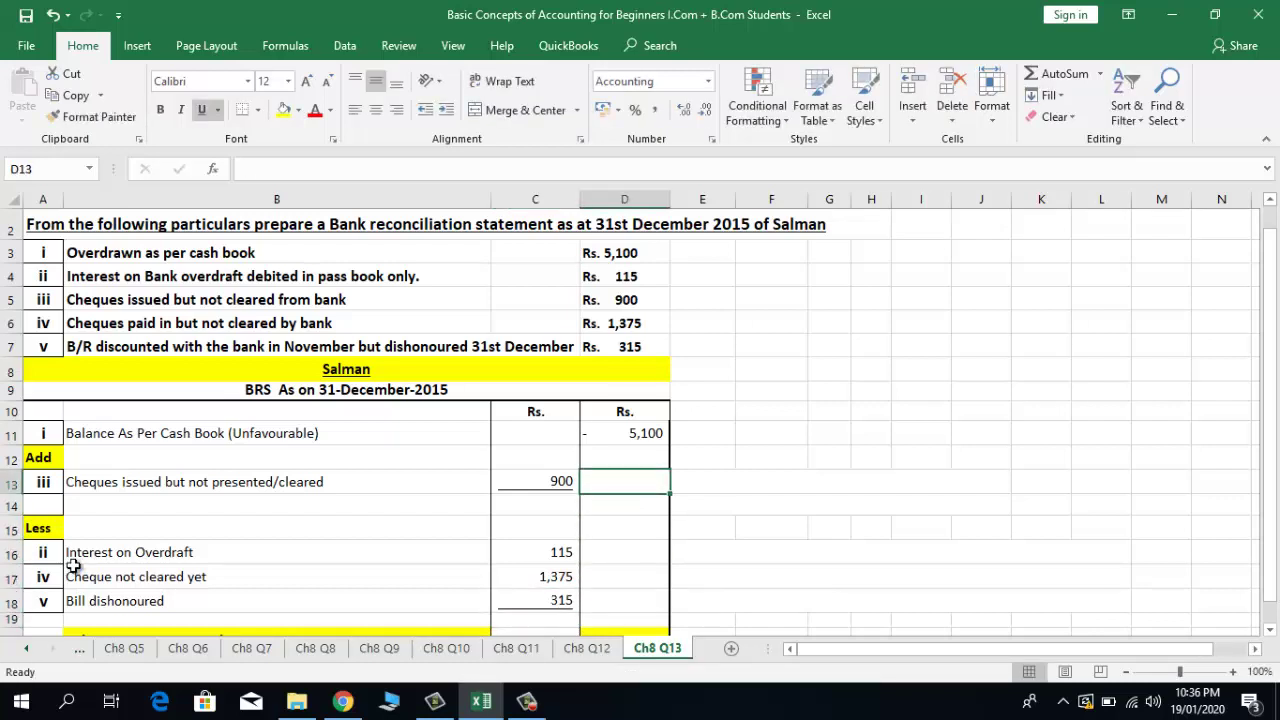
pyautogui.write('=')
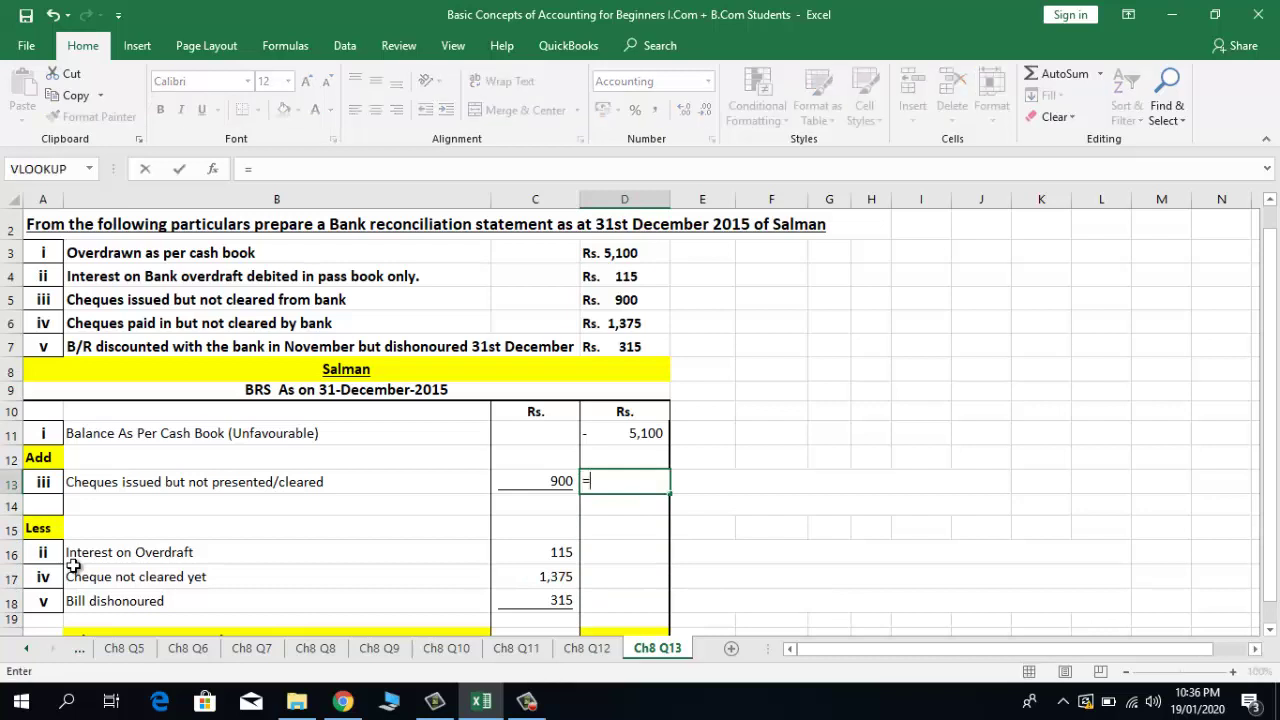
pyautogui.press('Left')
pyautogui.press('Return')
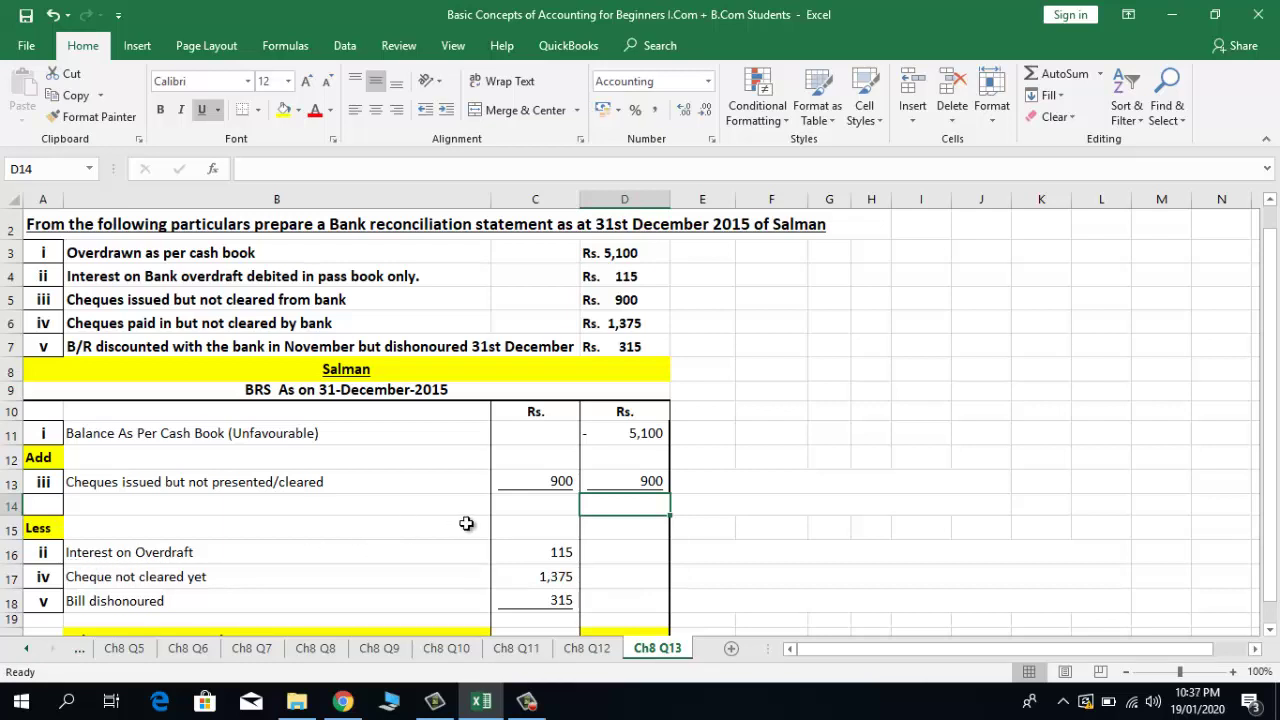
# Step: Calculate the subtotal in D14 with the formula =D11+D13, adding the cheques issued to the cash book balance
pyautogui.write('=')
pyautogui.press('Up')
pyautogui.press('Up')
pyautogui.press('Up')
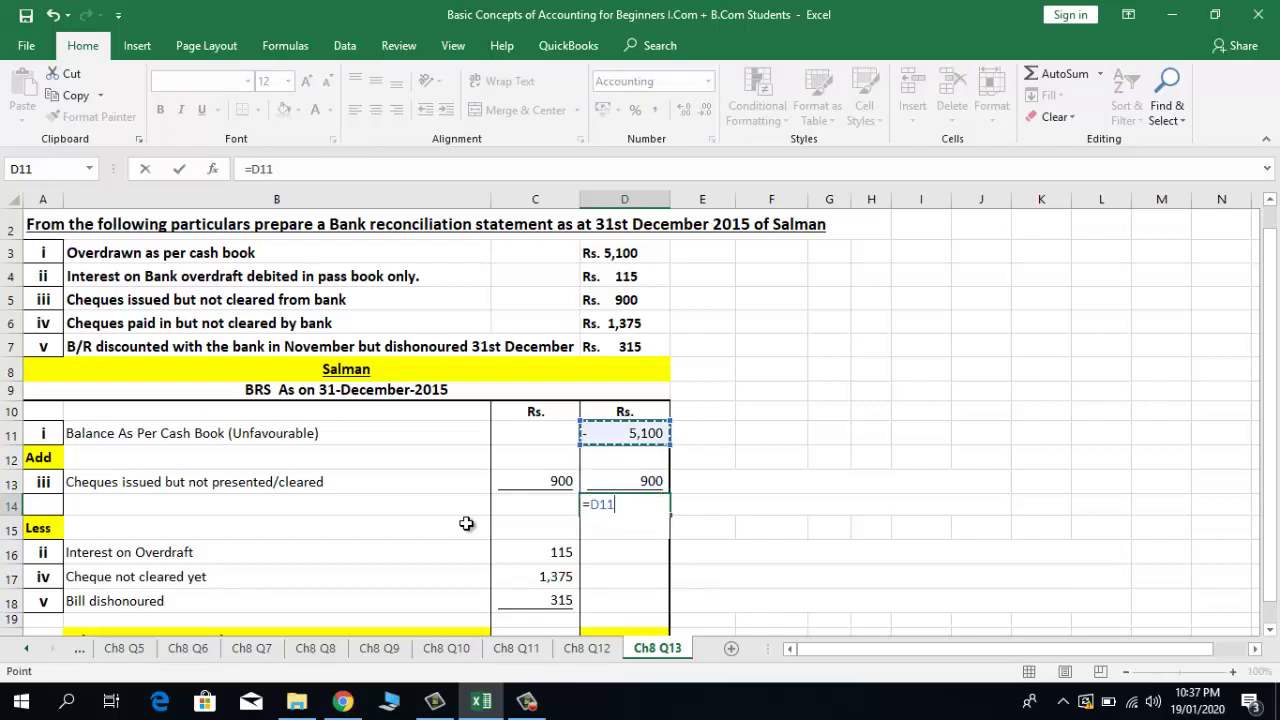
pyautogui.write('+')
pyautogui.press('Up')
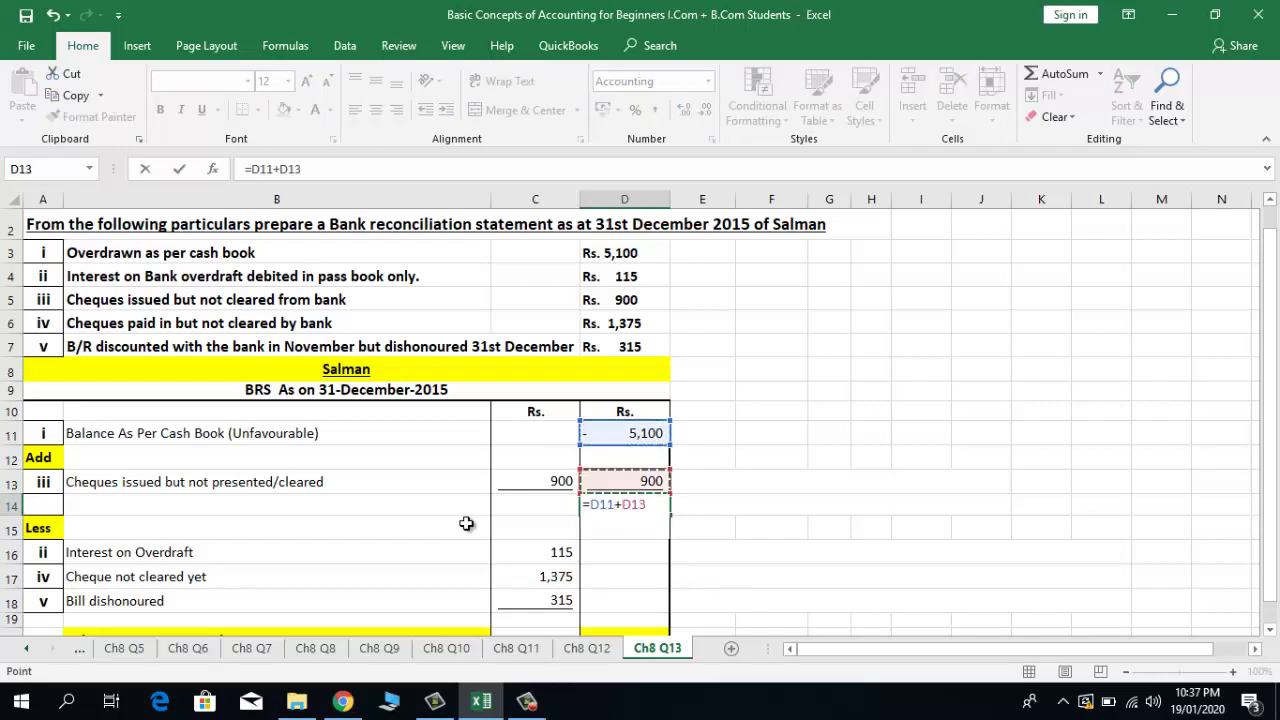
pyautogui.press('Return')
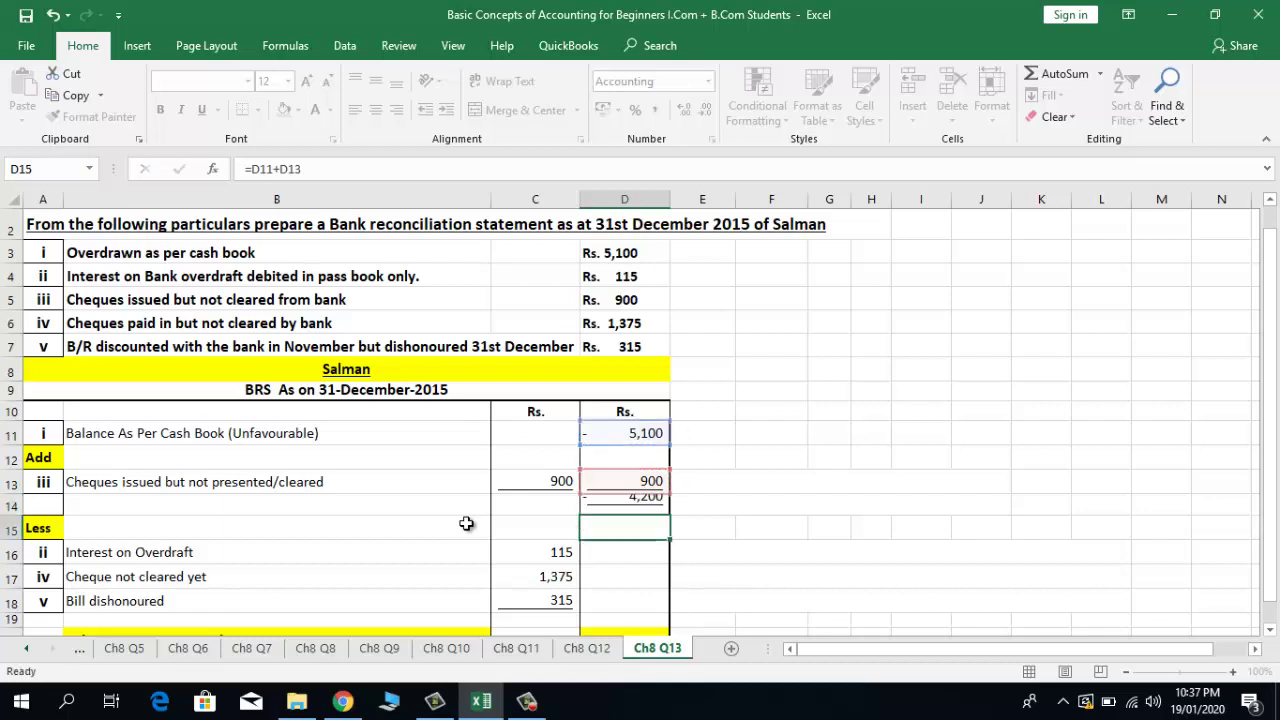
# Step: Format the subtotal in D14 as bold without an underline and save the workbook
pyautogui.press('Up')
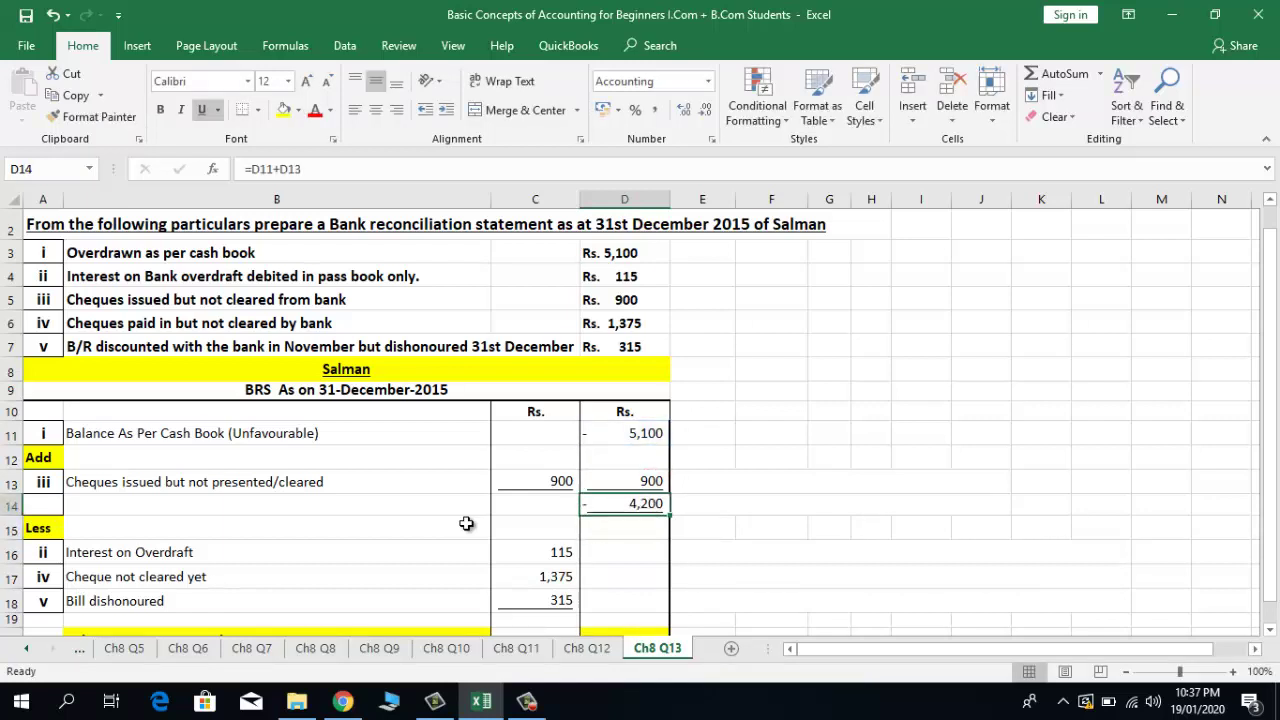
pyautogui.write('B')
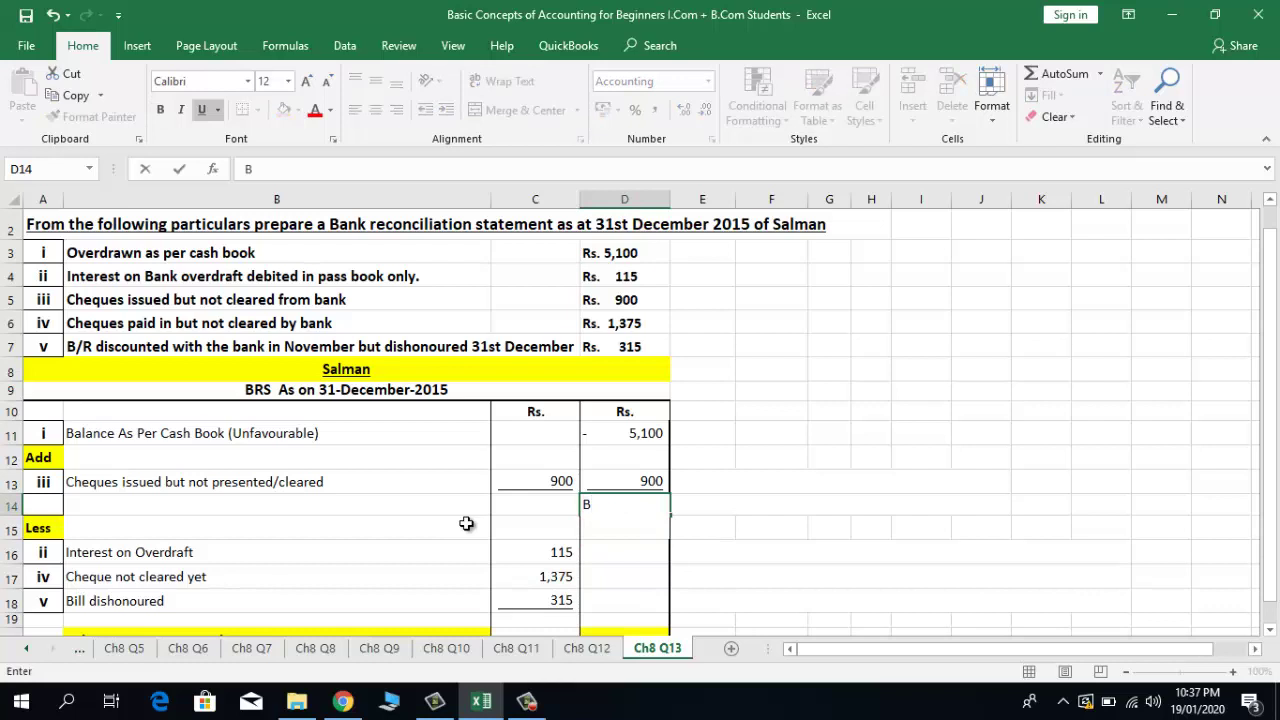
pyautogui.hotkey('ctrl', 'z')
pyautogui.press('Escape')
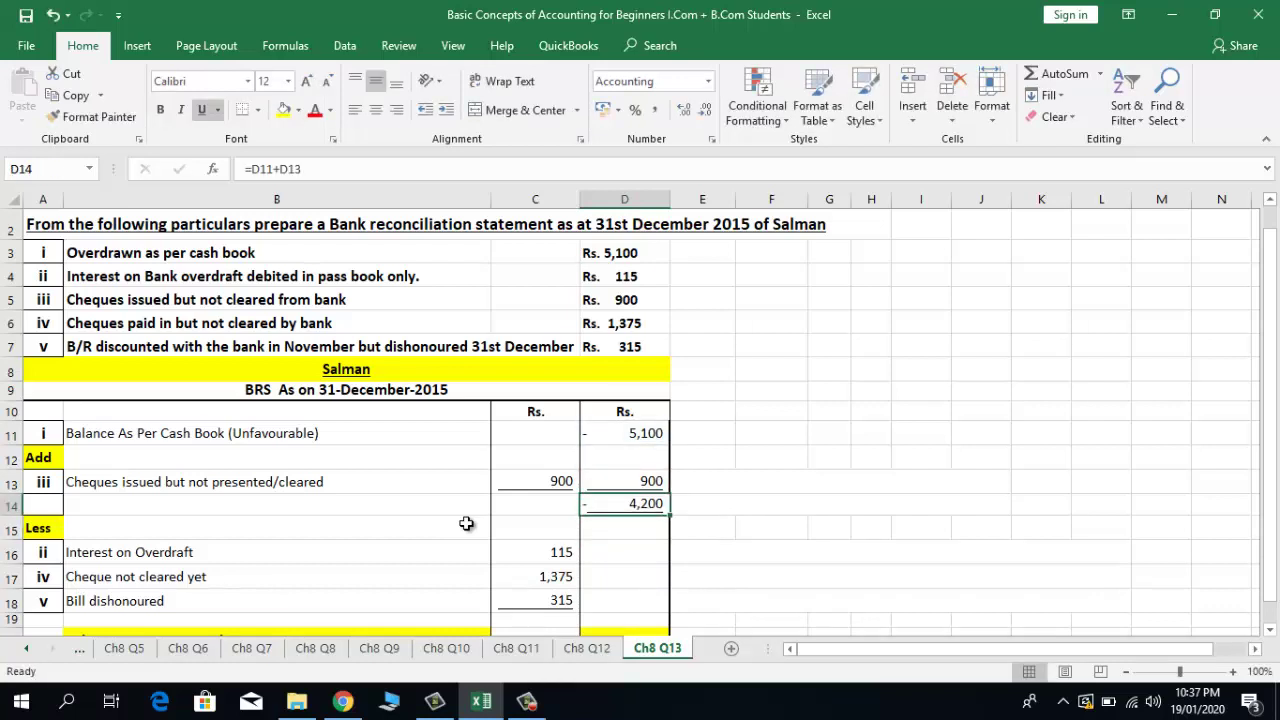
pyautogui.hotkey('ctrl', 'u')
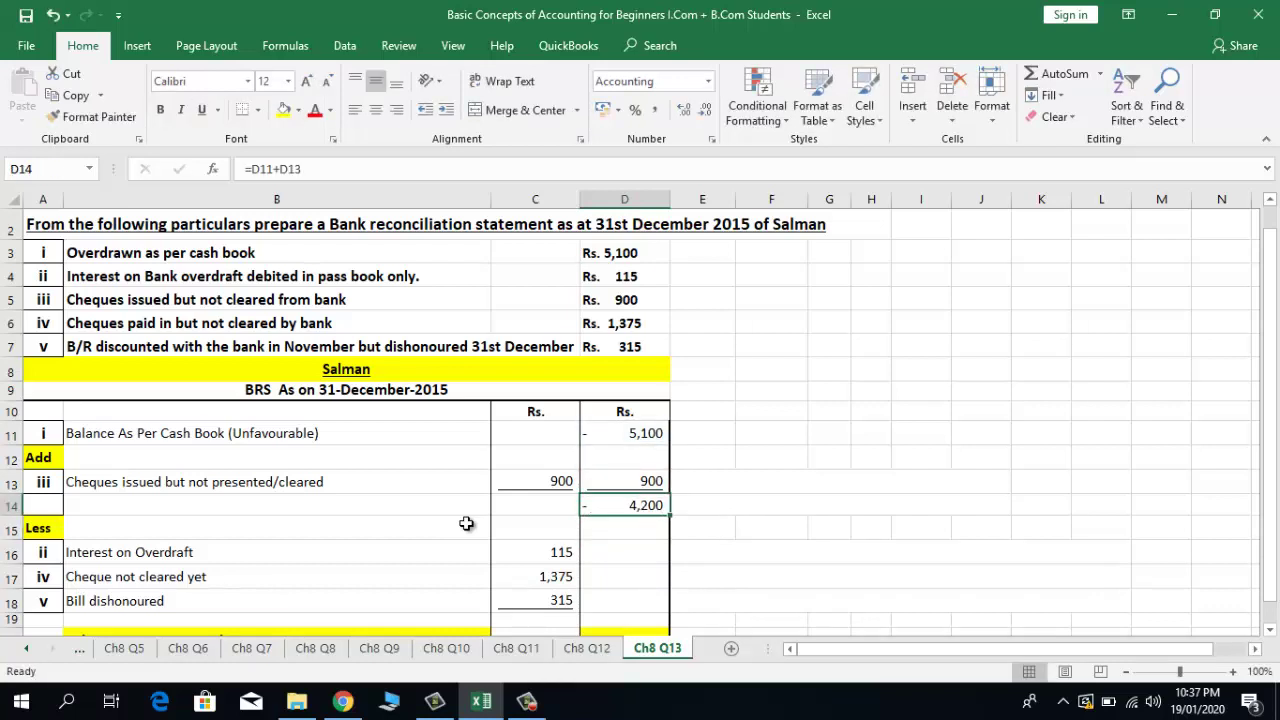
pyautogui.hotkey('ctrl', 'b')
pyautogui.press('Down')
pyautogui.press('Down')
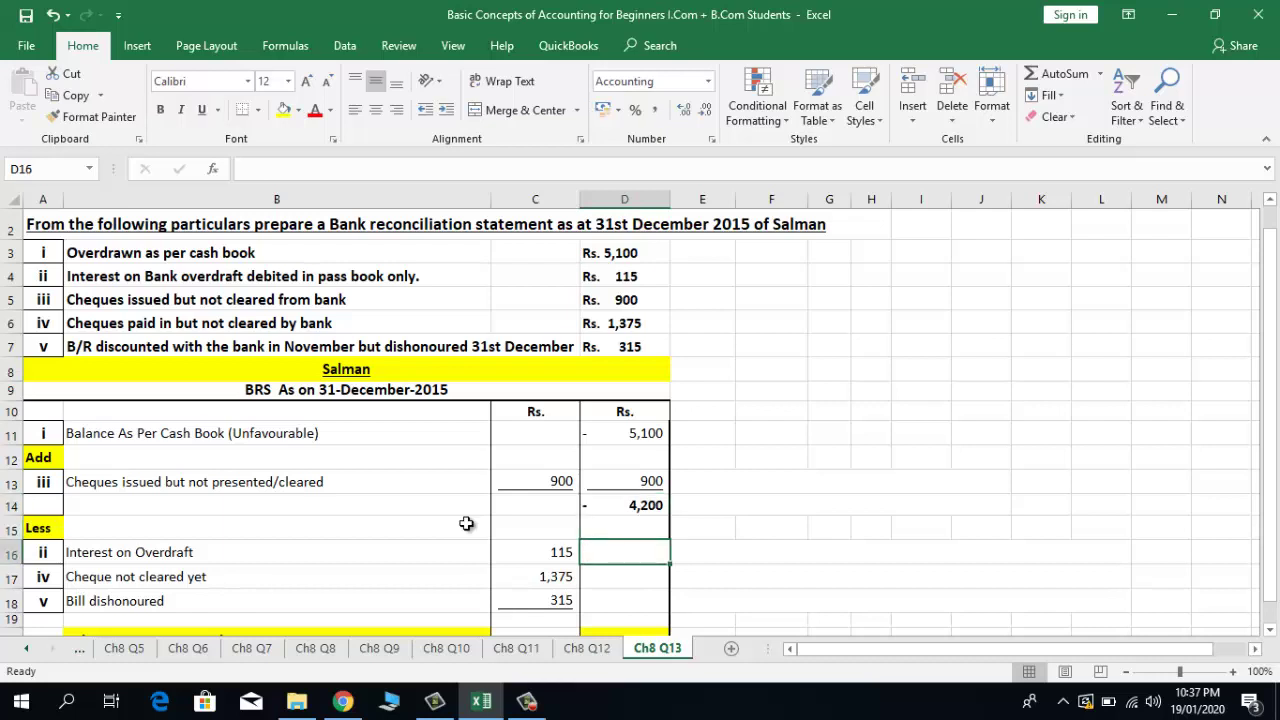
pyautogui.hotkey('ctrl', 's')
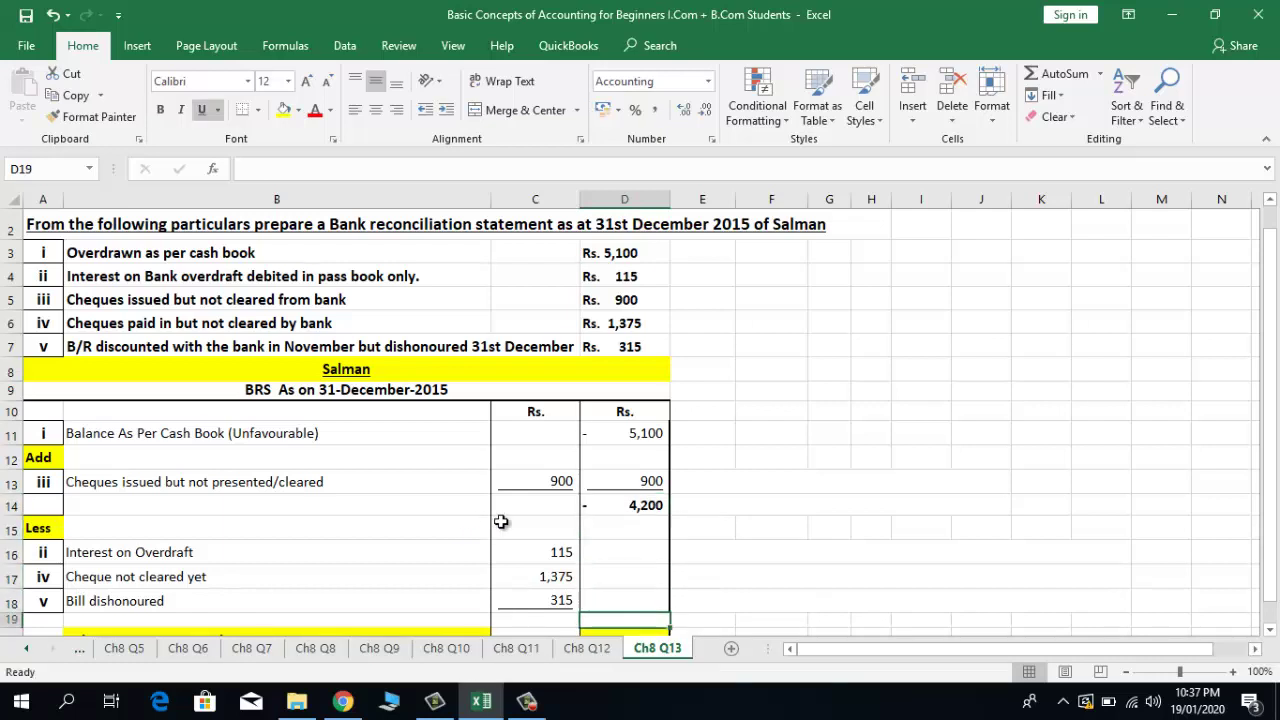
# Step: Review how the subtotal in D14 follows from the cash book balance and the cheques issued but not presented
pyautogui.click(565, 520)
pyautogui.click(603, 510)
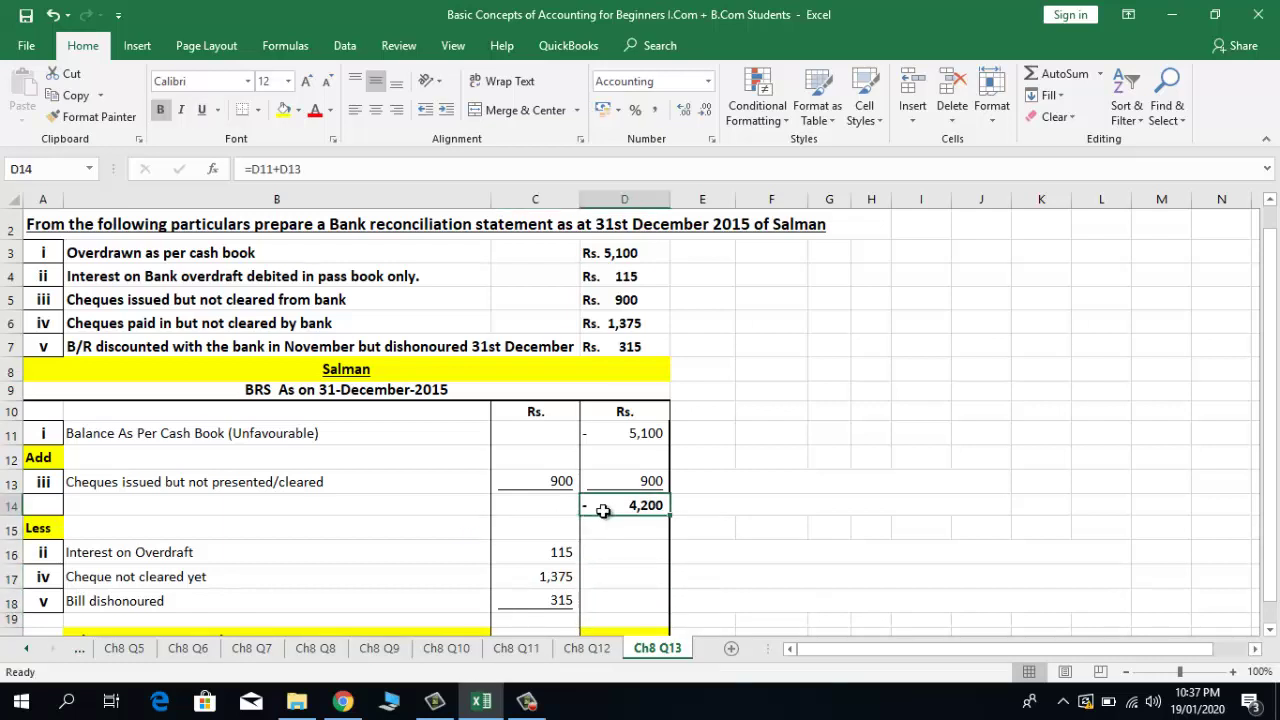
pyautogui.click(618, 435)
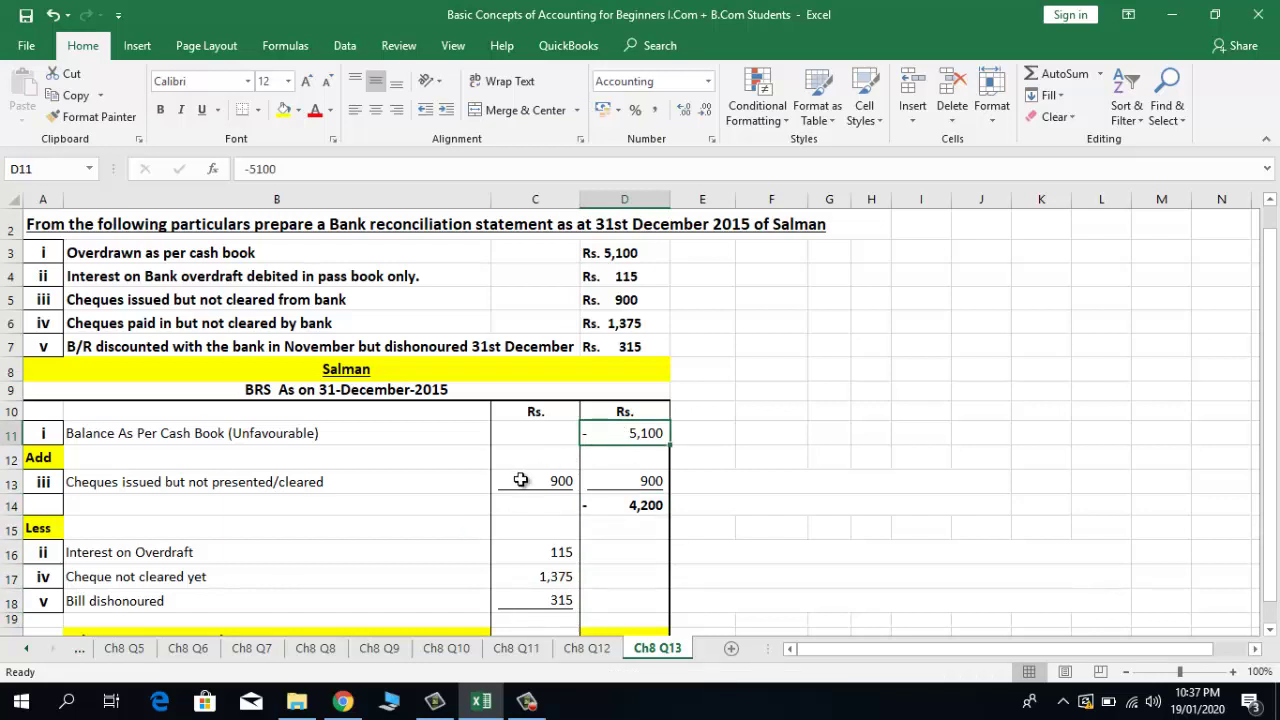
pyautogui.click(361, 484)
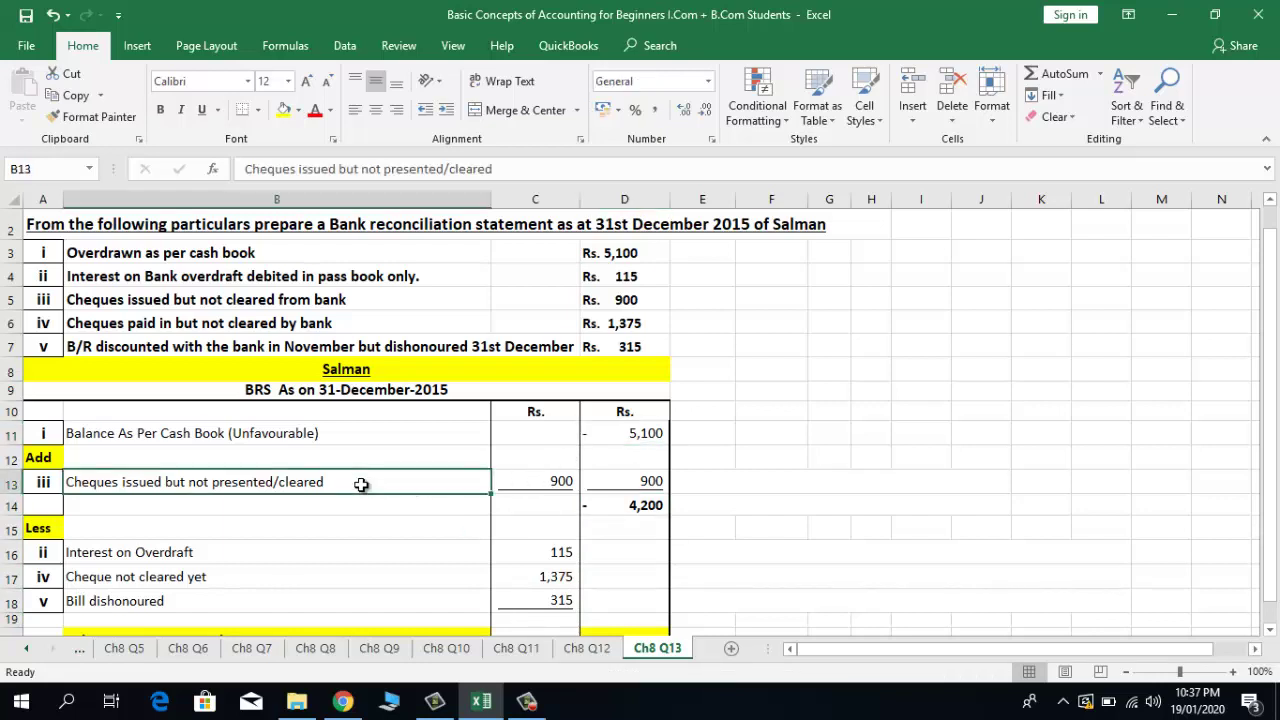
pyautogui.click(525, 485)
pyautogui.click(606, 511)
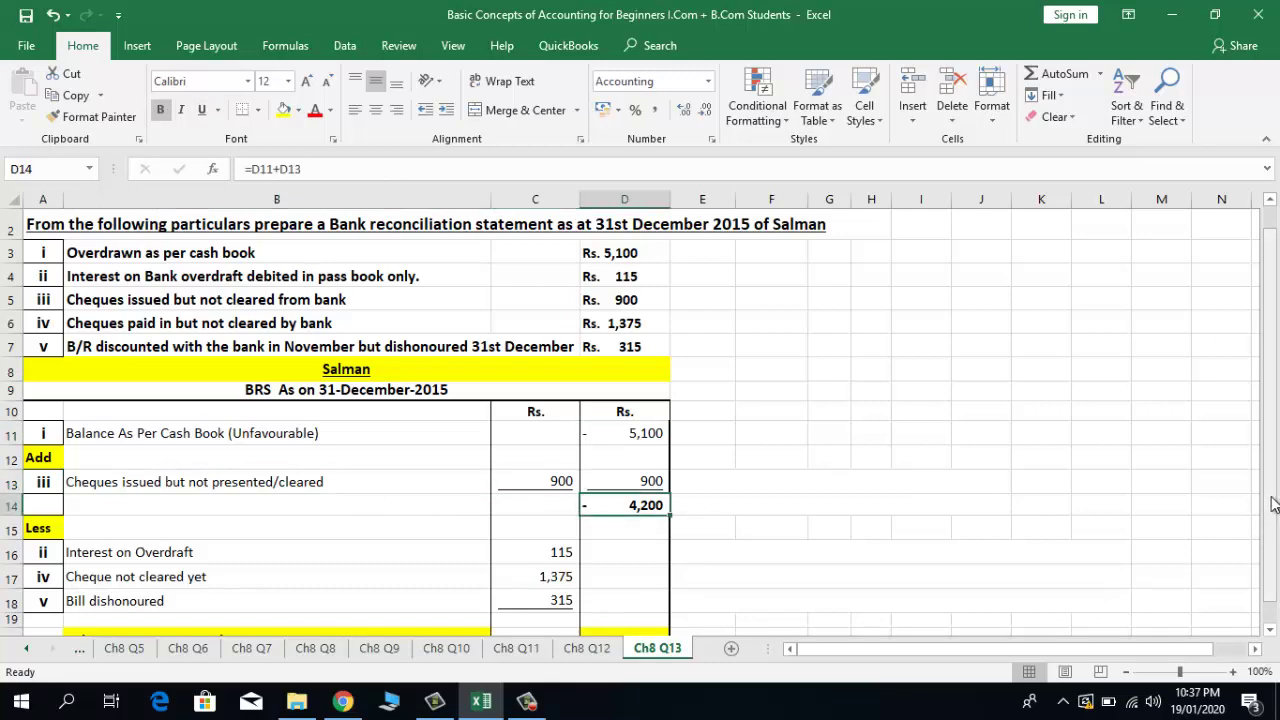
# Step: Total the Less items in D18 with the formula =C16+C17+C18
pyautogui.scroll(-1, 1266, 509)
pyautogui.click(632, 574)
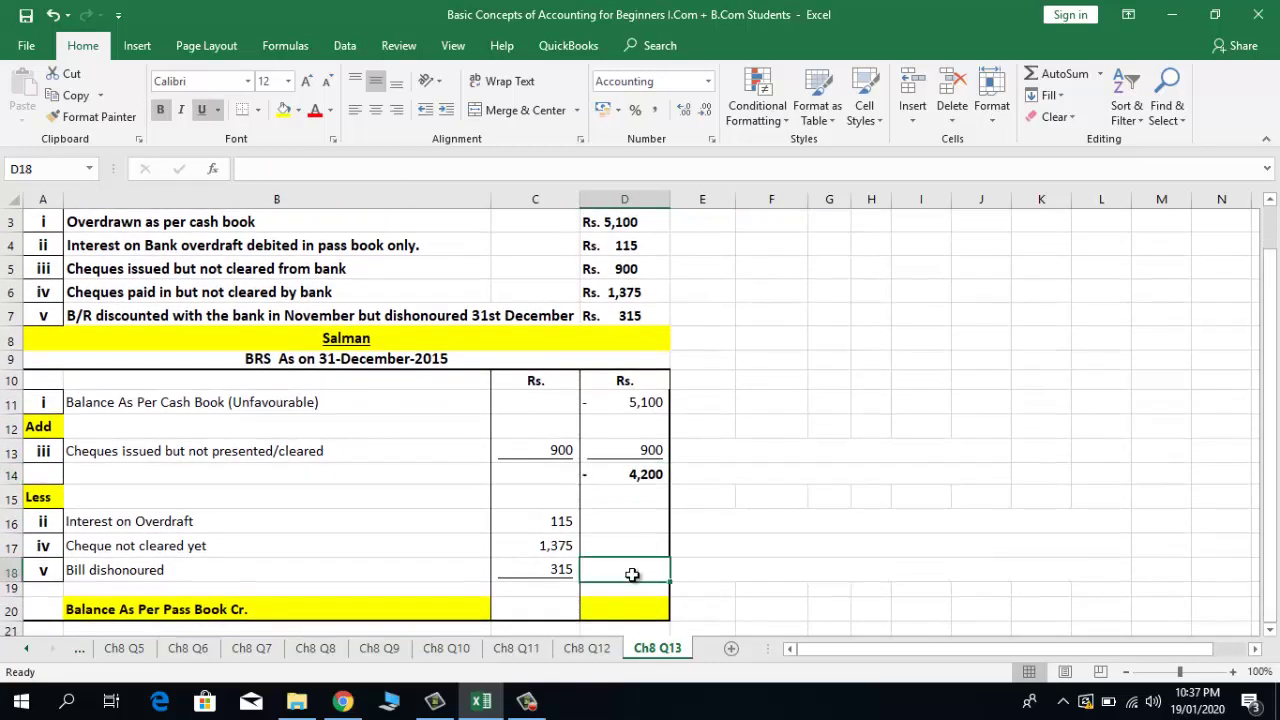
pyautogui.write('=')
pyautogui.press('Left')
pyautogui.press('Up')
pyautogui.press('Up')
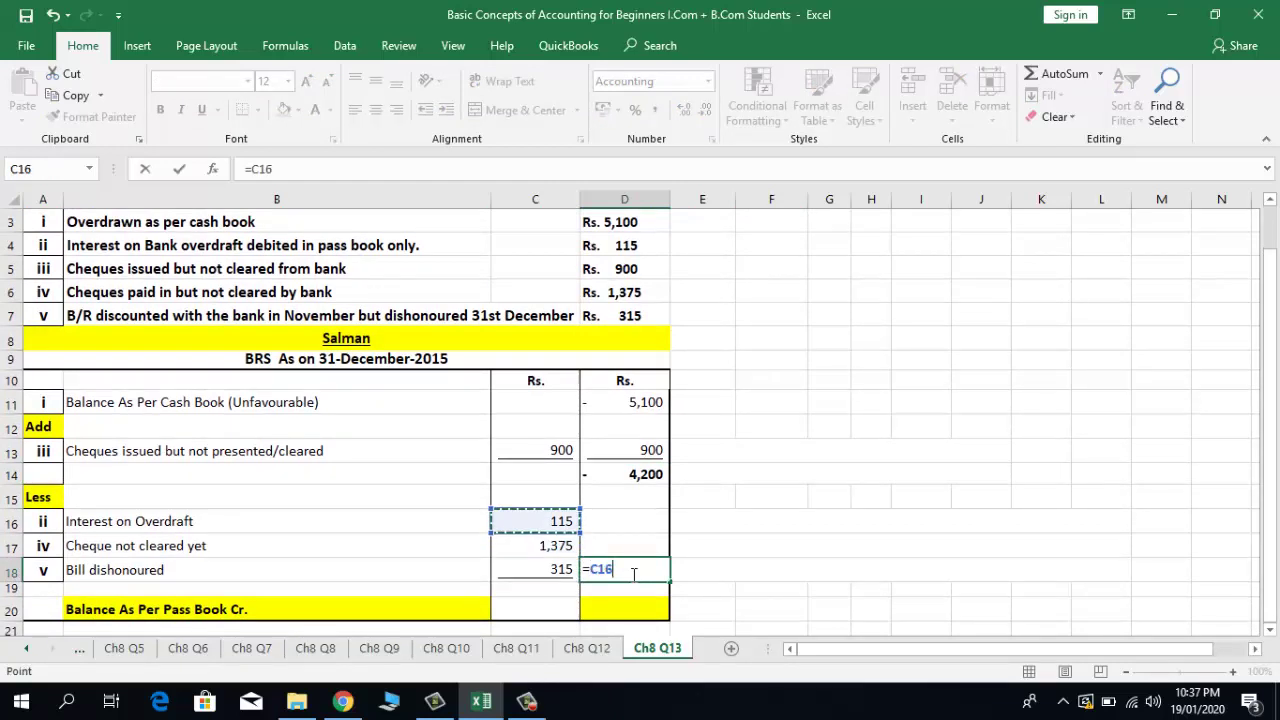
pyautogui.press('Up')
pyautogui.press('Down')
pyautogui.write('+')
pyautogui.press('Left')
pyautogui.press('Left')
pyautogui.press('Up')
pyautogui.press('Right')
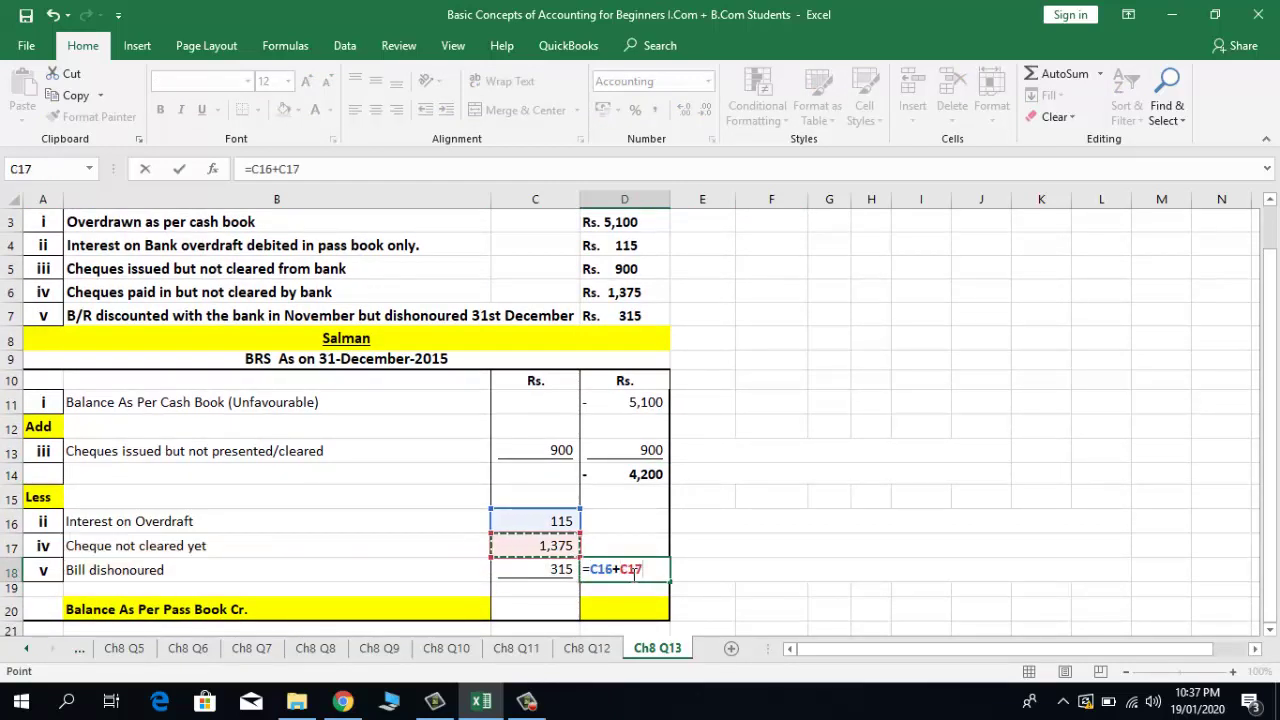
pyautogui.write('+')
pyautogui.press('Left')
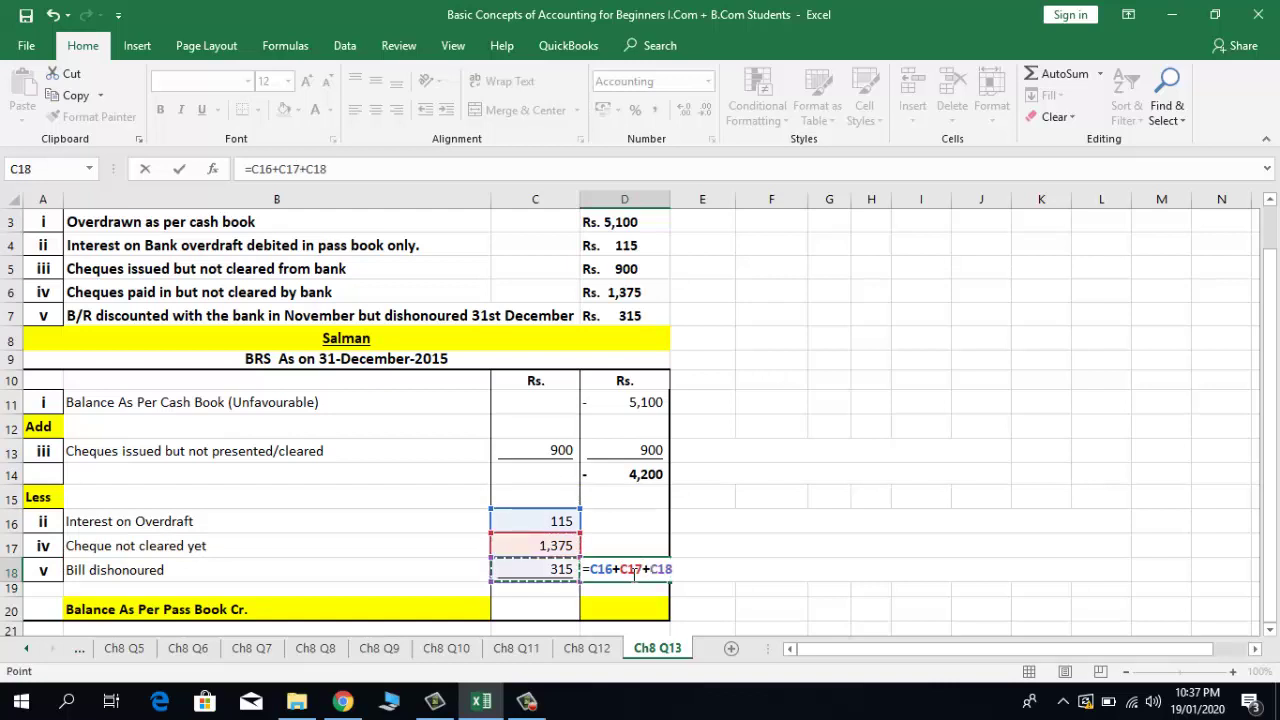
pyautogui.press('Return')
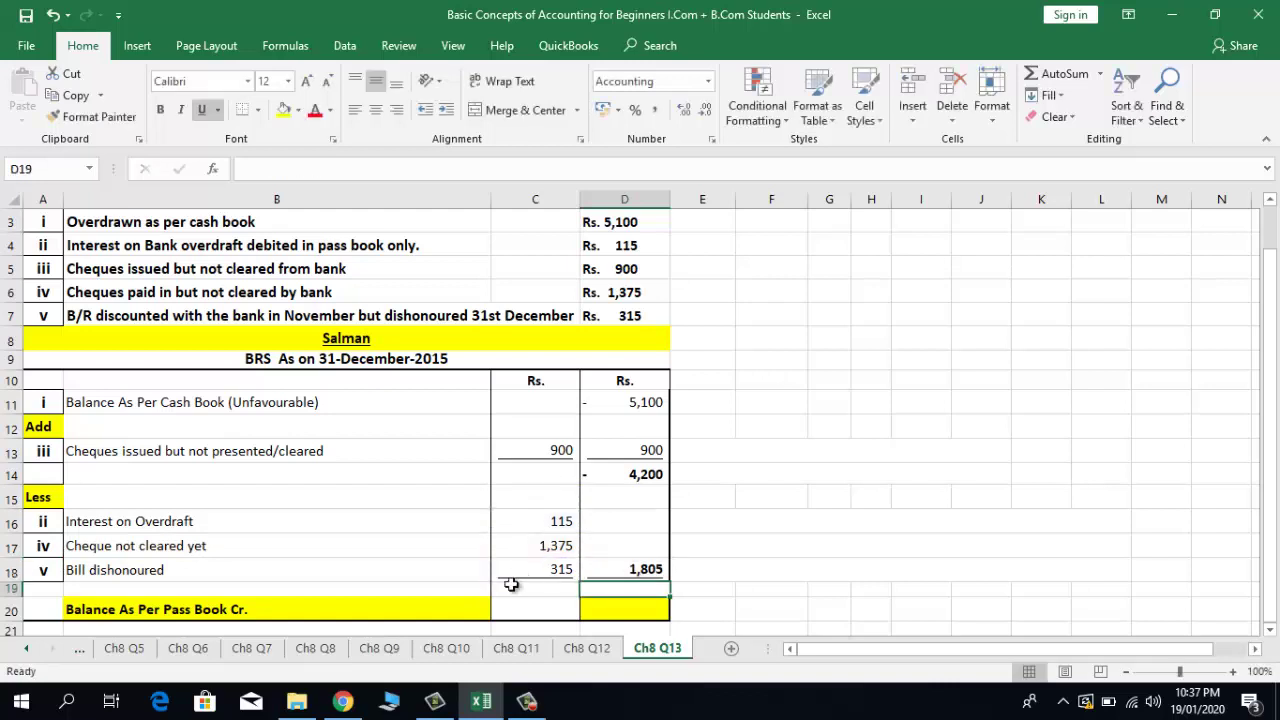
# Step: Calculate the pass book balance in D20 with the formula +D14-D18, deducting the Less total from the subtotal
pyautogui.press('Down')
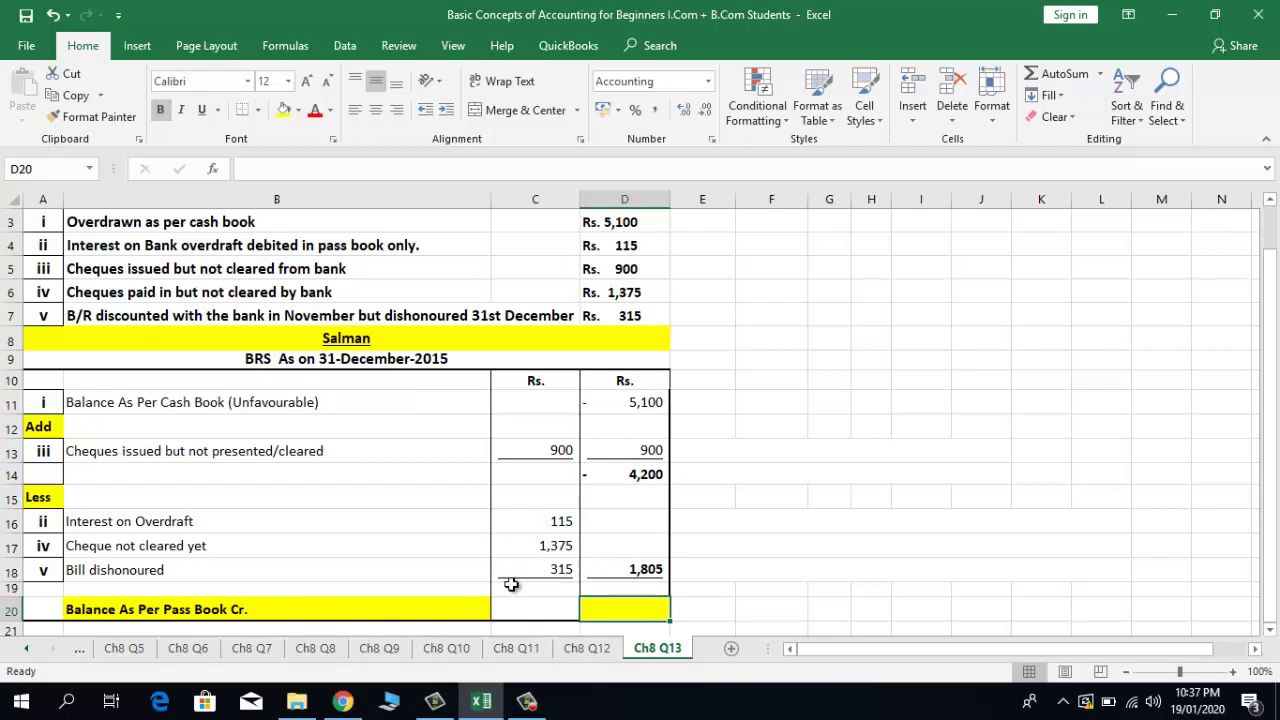
pyautogui.click(48, 494)
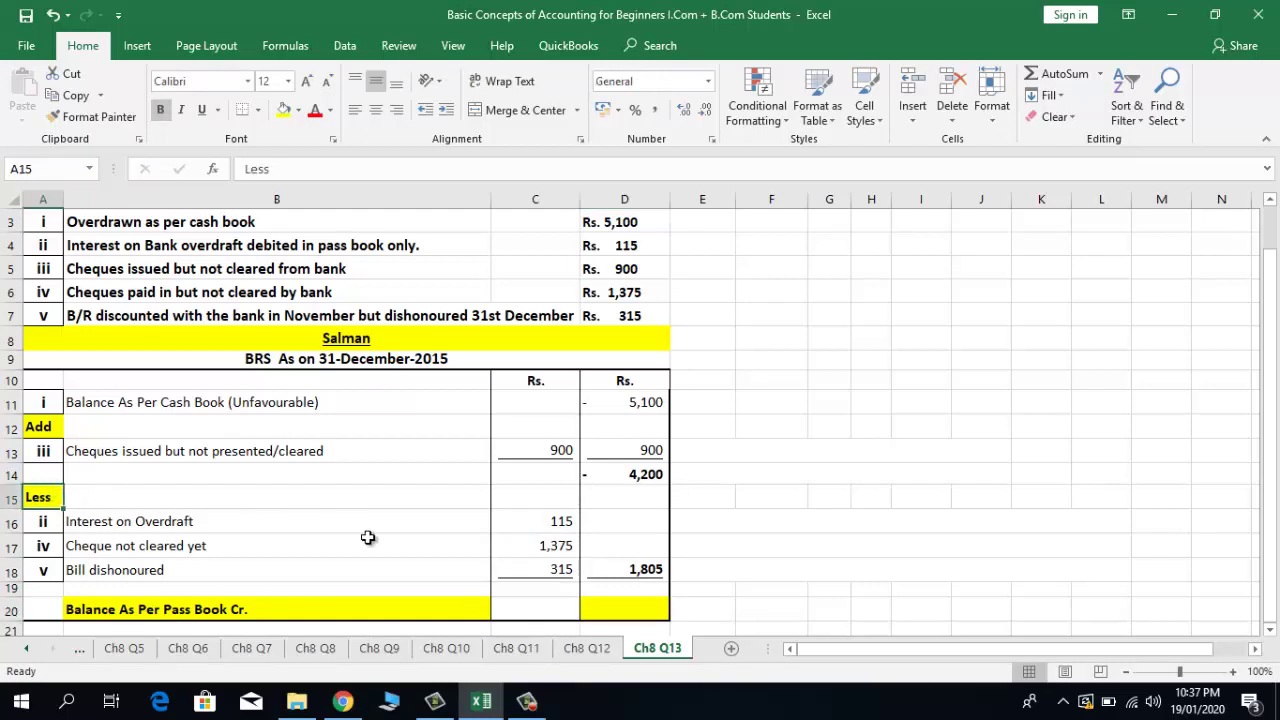
pyautogui.click(622, 474)
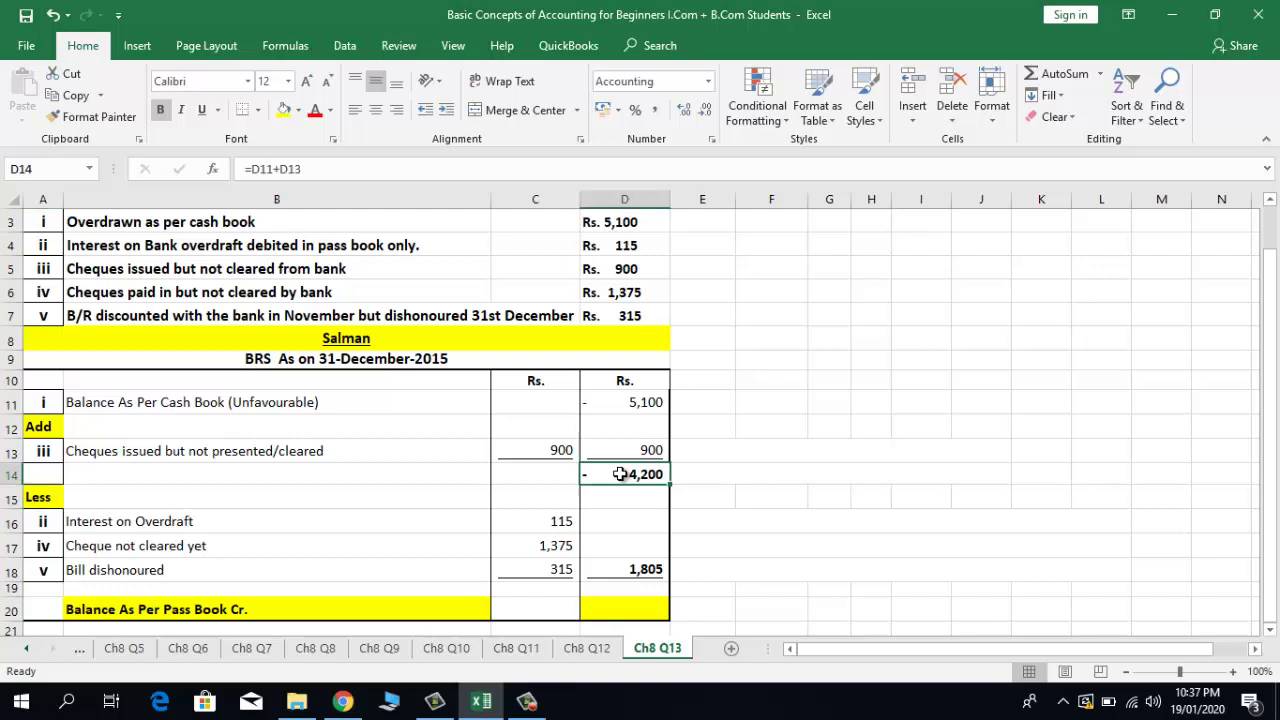
pyautogui.click(622, 606)
pyautogui.write('+')
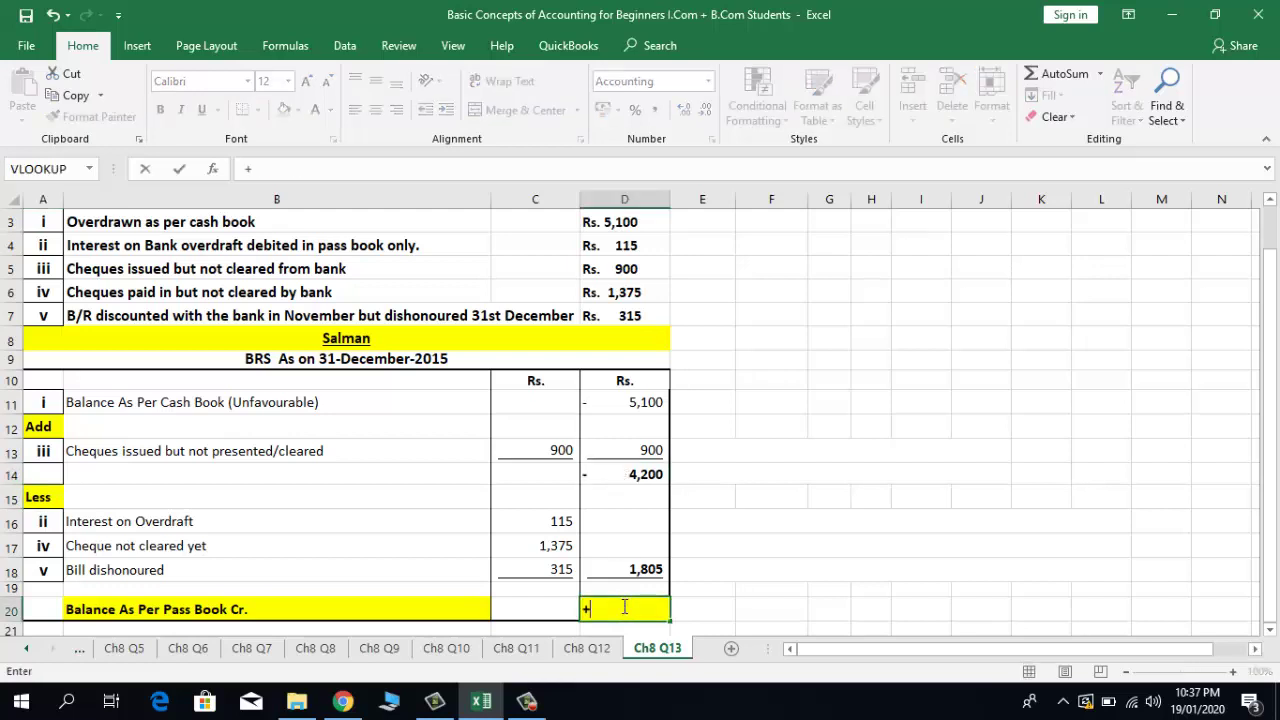
pyautogui.press('Up')
pyautogui.press('Up')
pyautogui.press('Up')
pyautogui.press('Up')
pyautogui.press('Up')
pyautogui.press('Up')
pyautogui.press('Up')
pyautogui.press('Down')
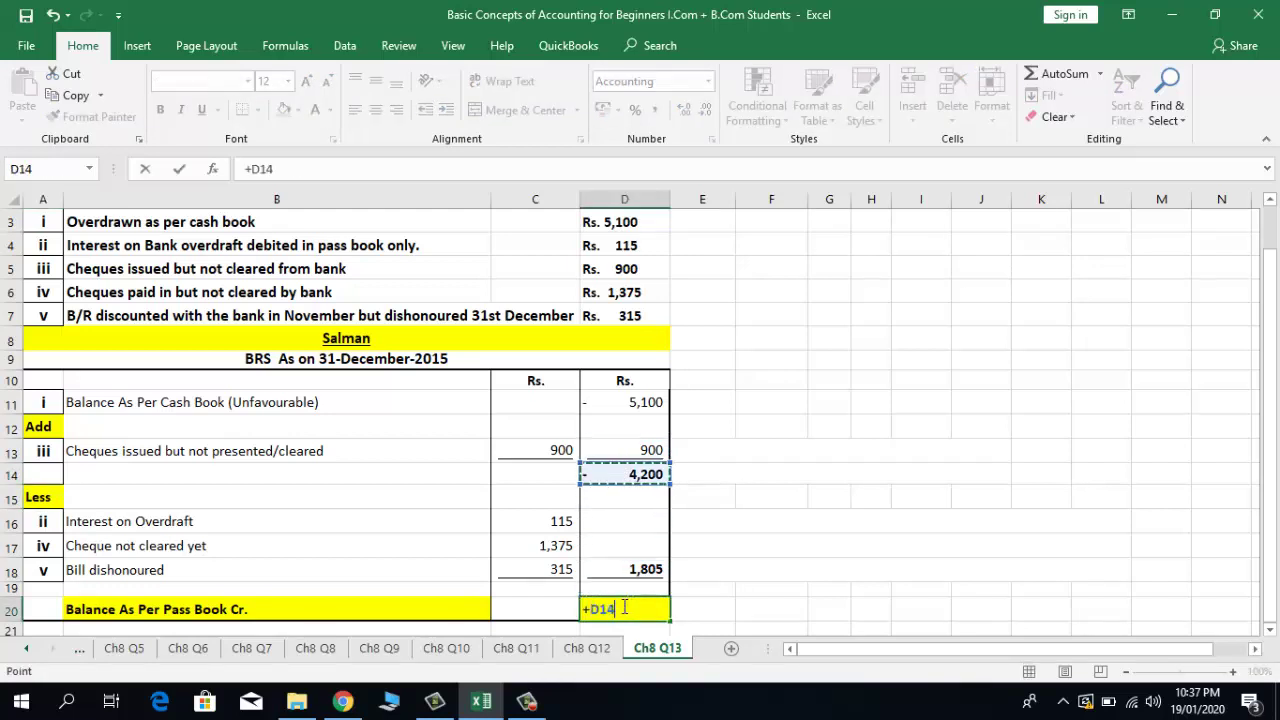
pyautogui.write('-')
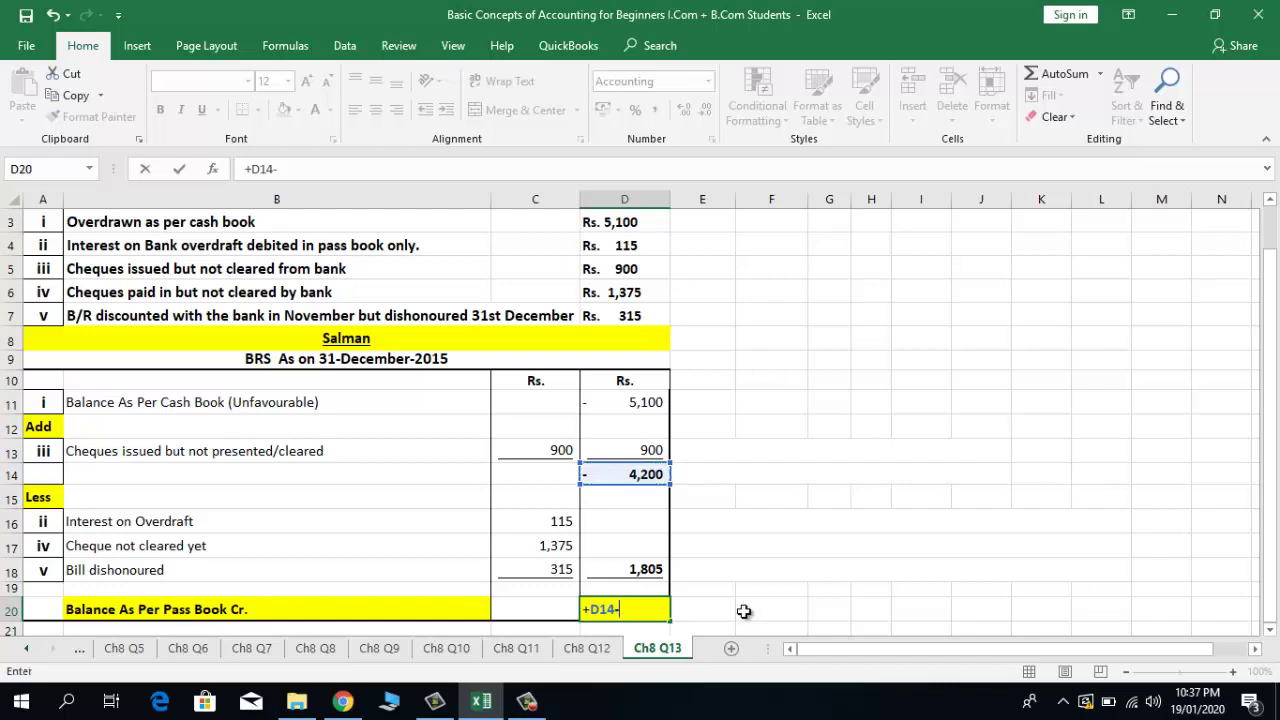
pyautogui.press('Up')
pyautogui.press('Up')
pyautogui.press('Up')
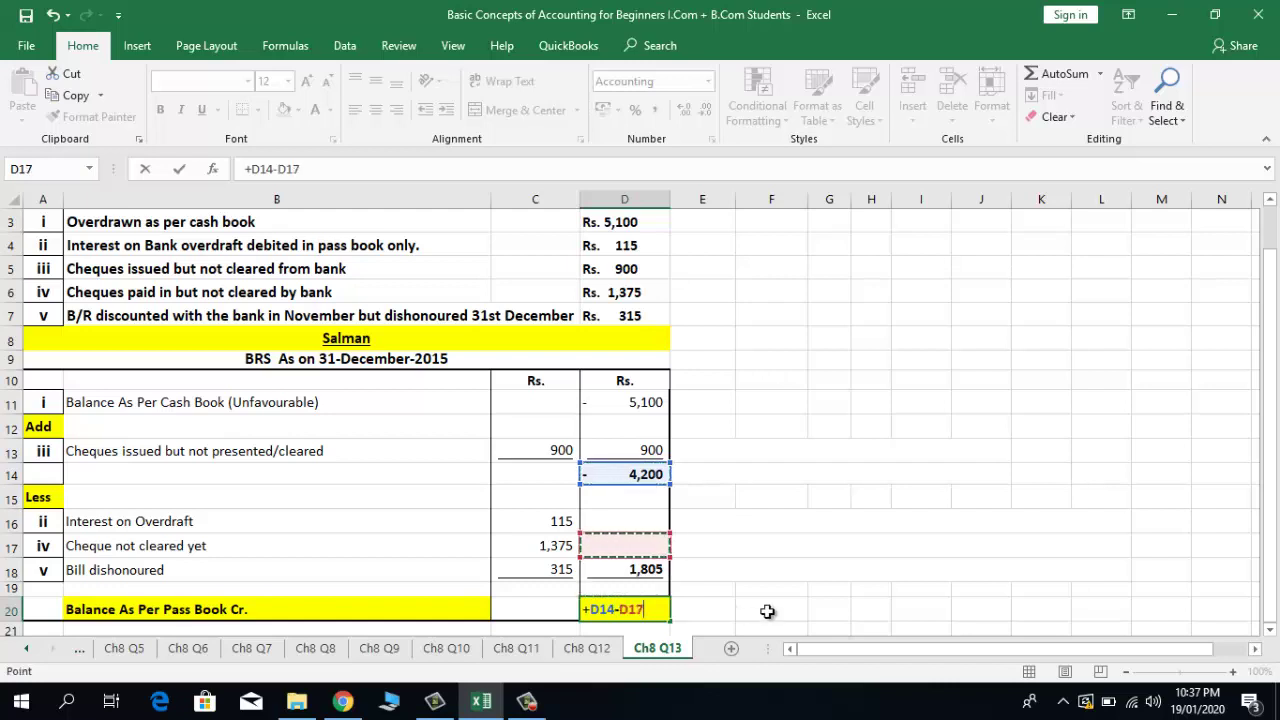
pyautogui.press('Down')
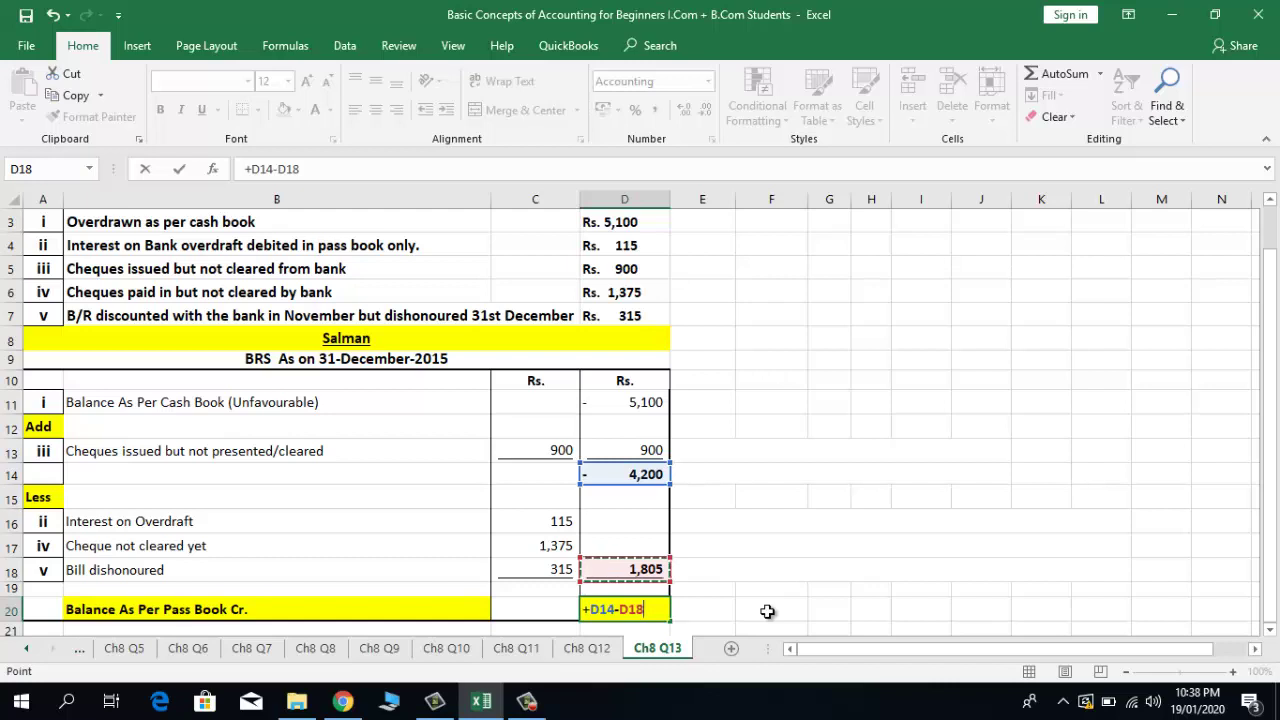
pyautogui.press('Return')
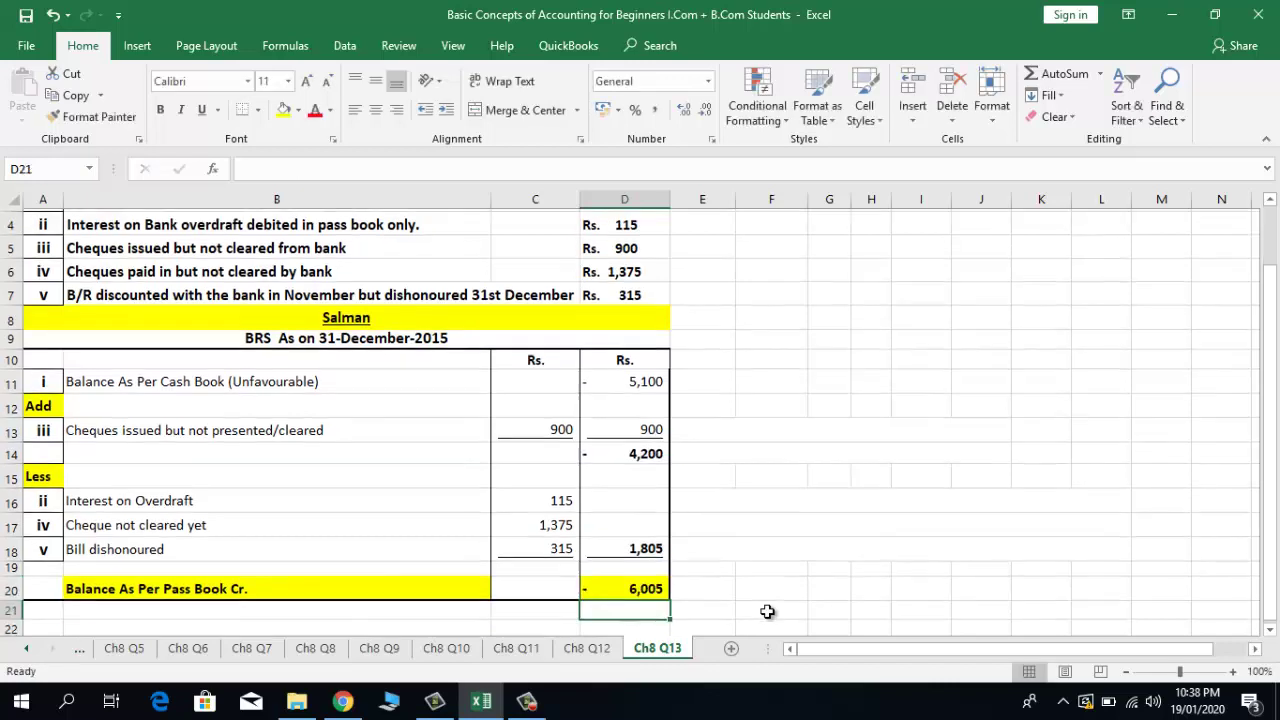
# Step: Change the closing balance label in B20 to "Balance As Per Pass Book Dr"
pyautogui.press('Up')
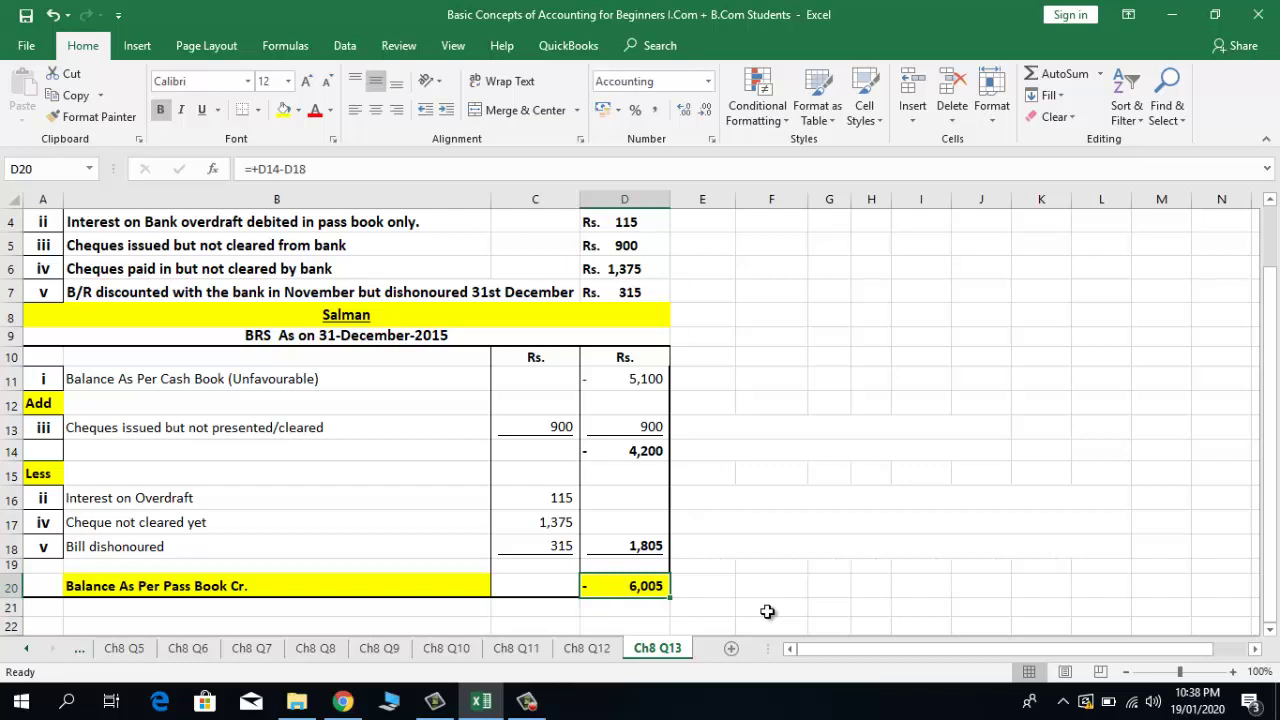
pyautogui.press('Left')
pyautogui.press('Left')
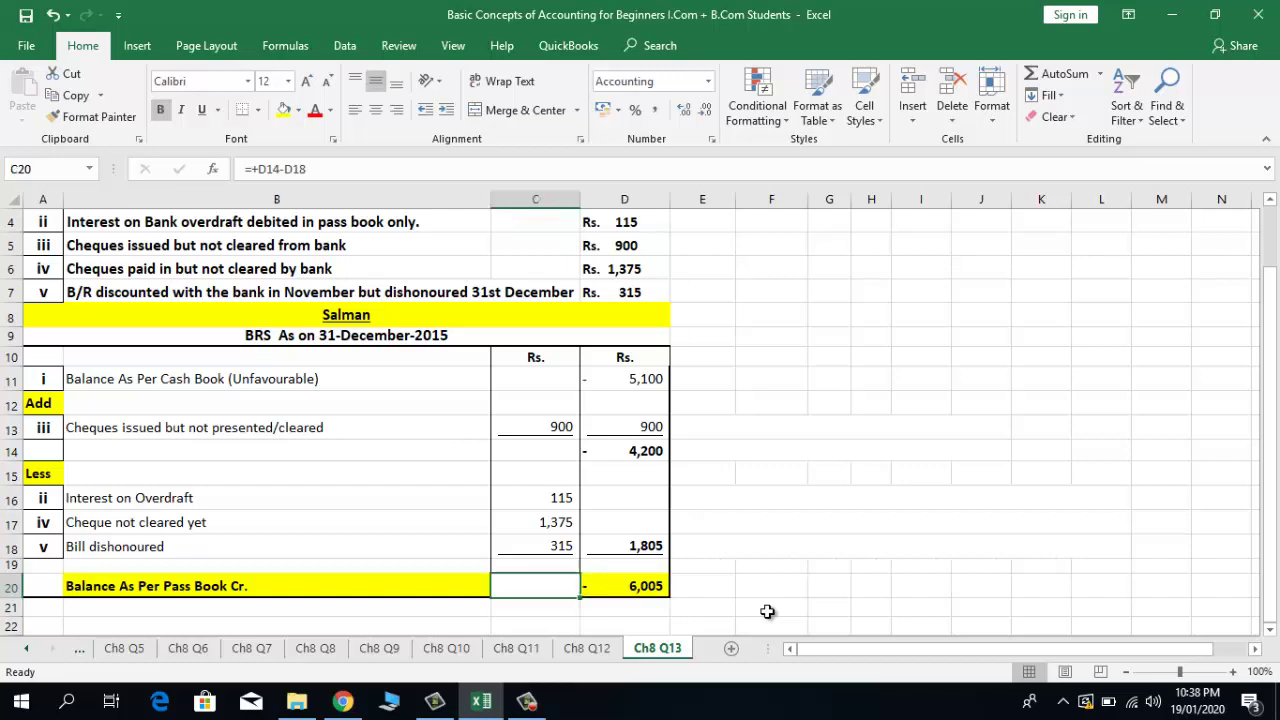
pyautogui.press('F2')
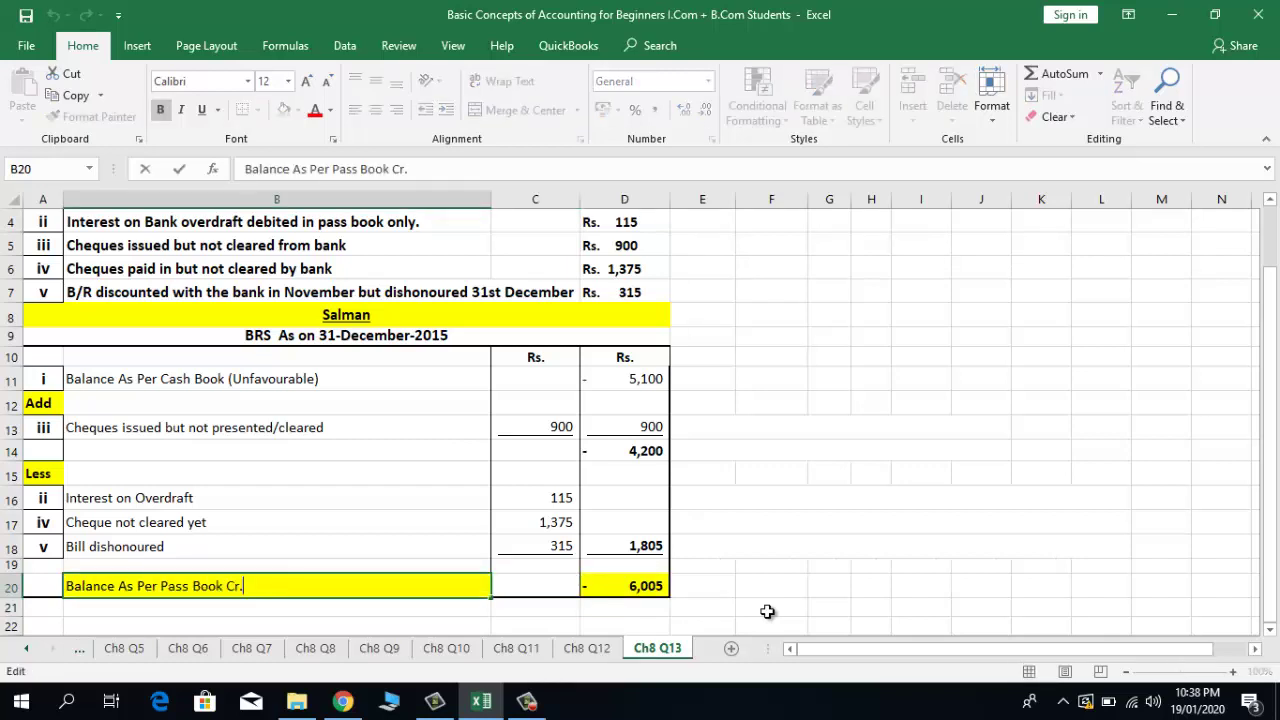
pyautogui.press('BackSpace')
pyautogui.press('BackSpace')
pyautogui.press('BackSpace')
pyautogui.write('Dr')
pyautogui.press('Return')
pyautogui.press('Up')
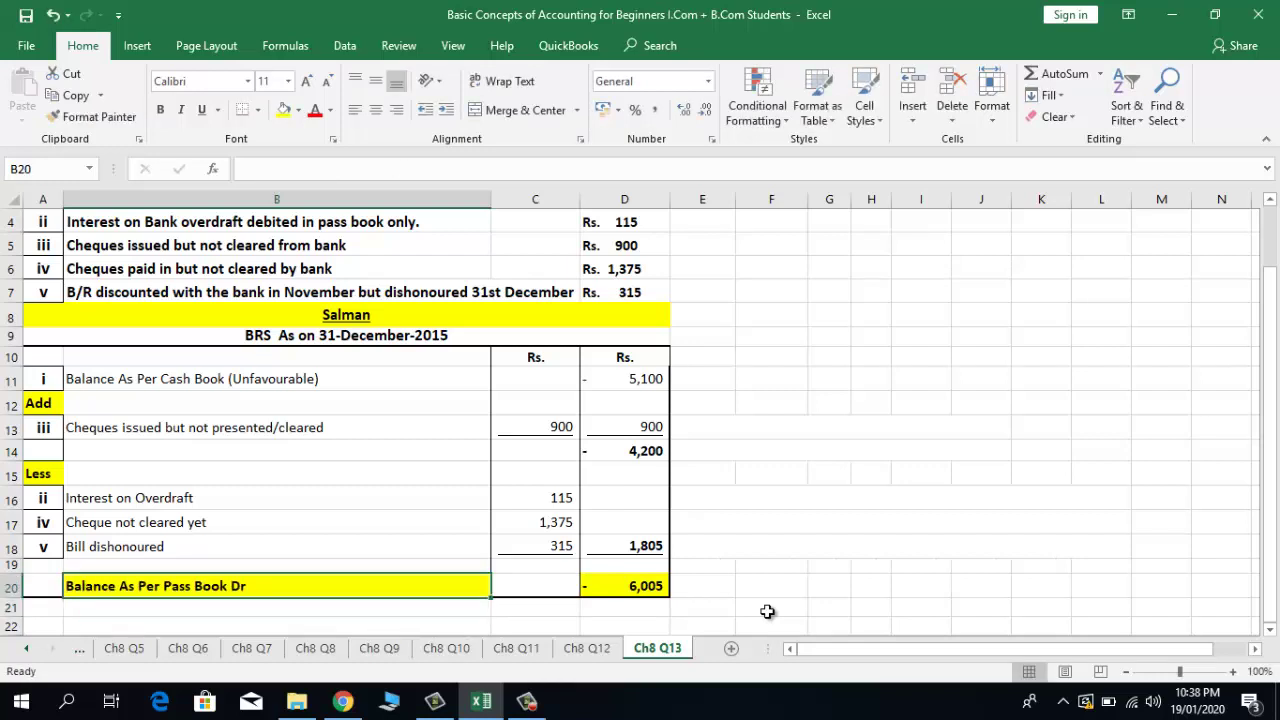
# Step: Compare the cash book balance in D11 with the pass book balance in D20 and review the Add and Less items between them
pyautogui.press('Right')
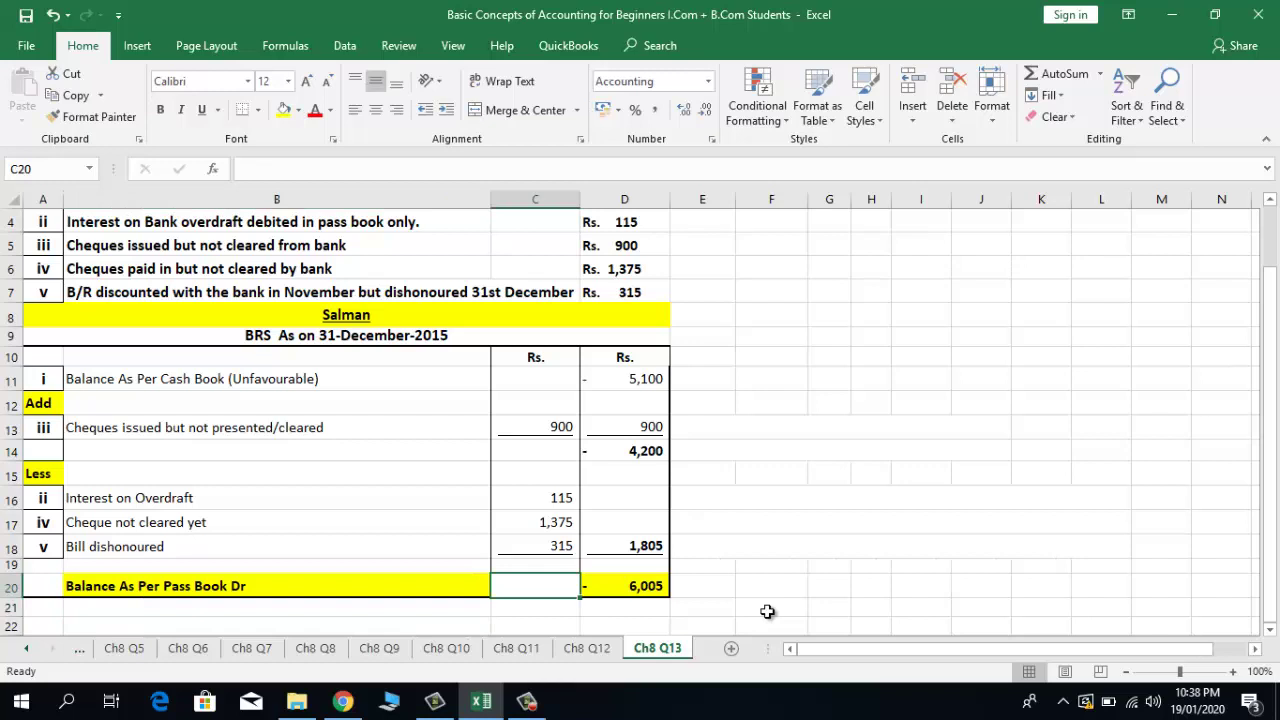
pyautogui.press('Right')
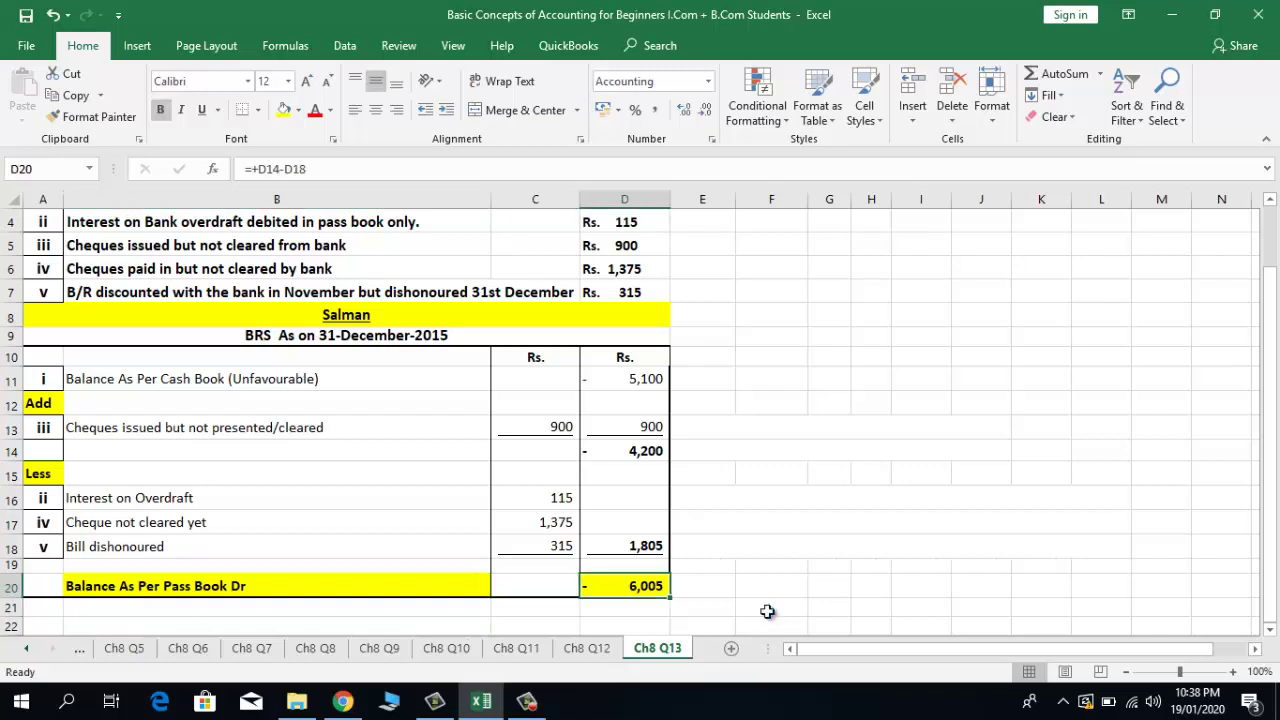
pyautogui.click(620, 386)
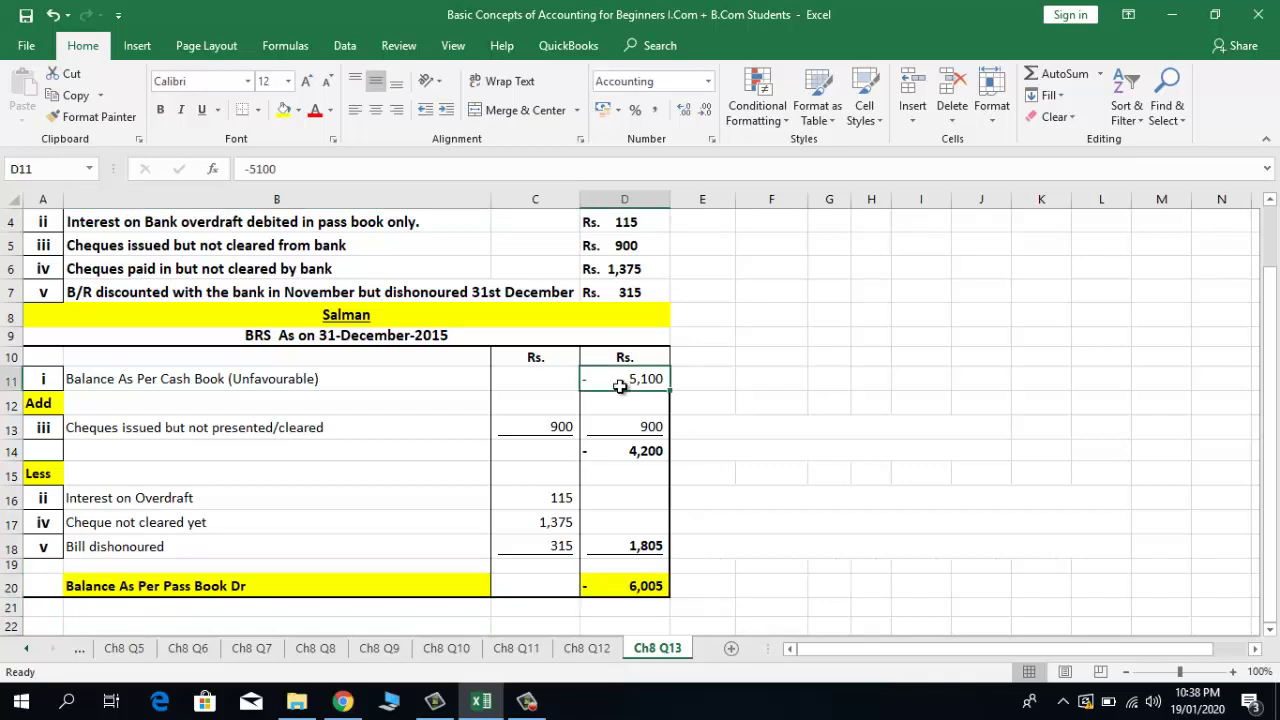
pyautogui.click(604, 588)
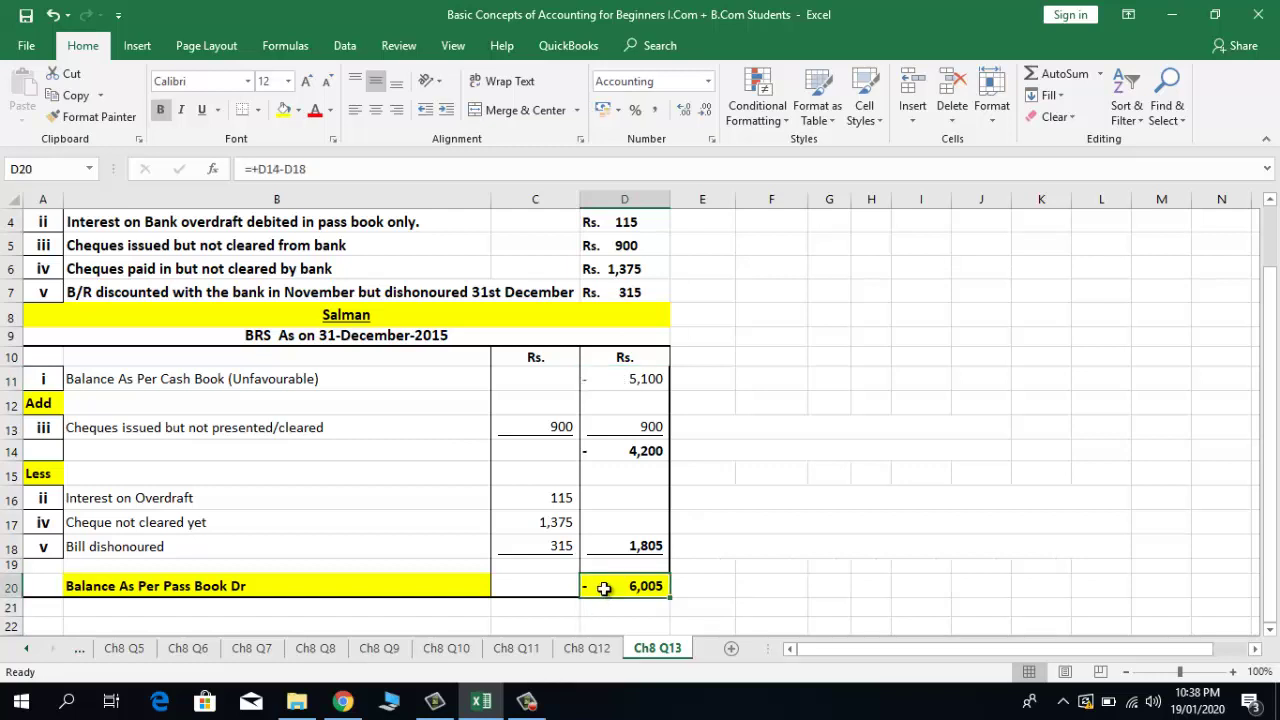
pyautogui.click(344, 430)
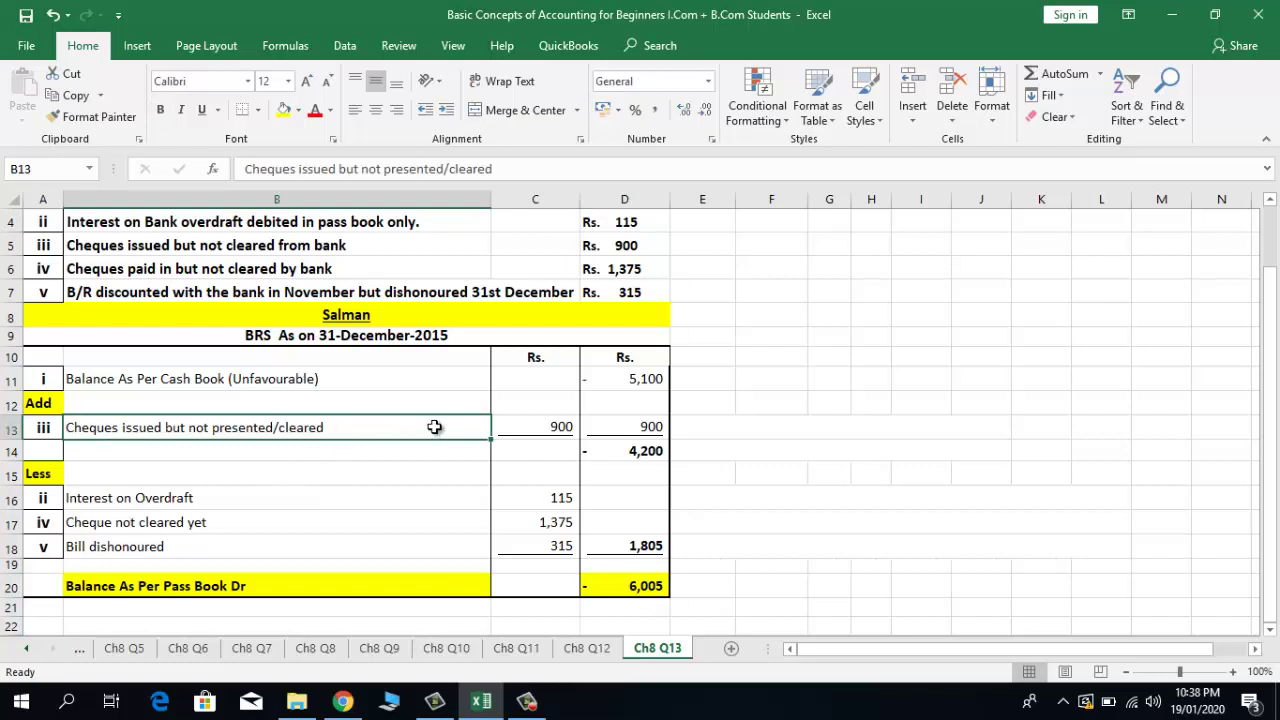
pyautogui.click(552, 430)
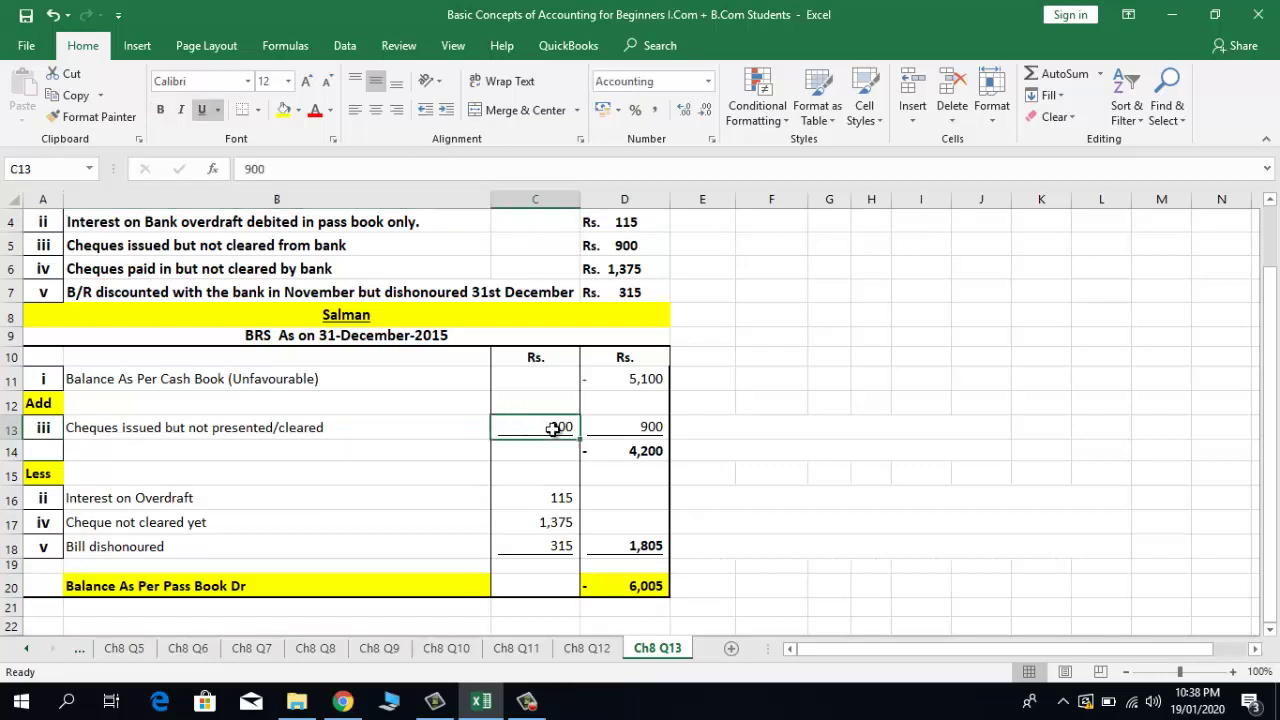
pyautogui.click(220, 503)
pyautogui.click(210, 522)
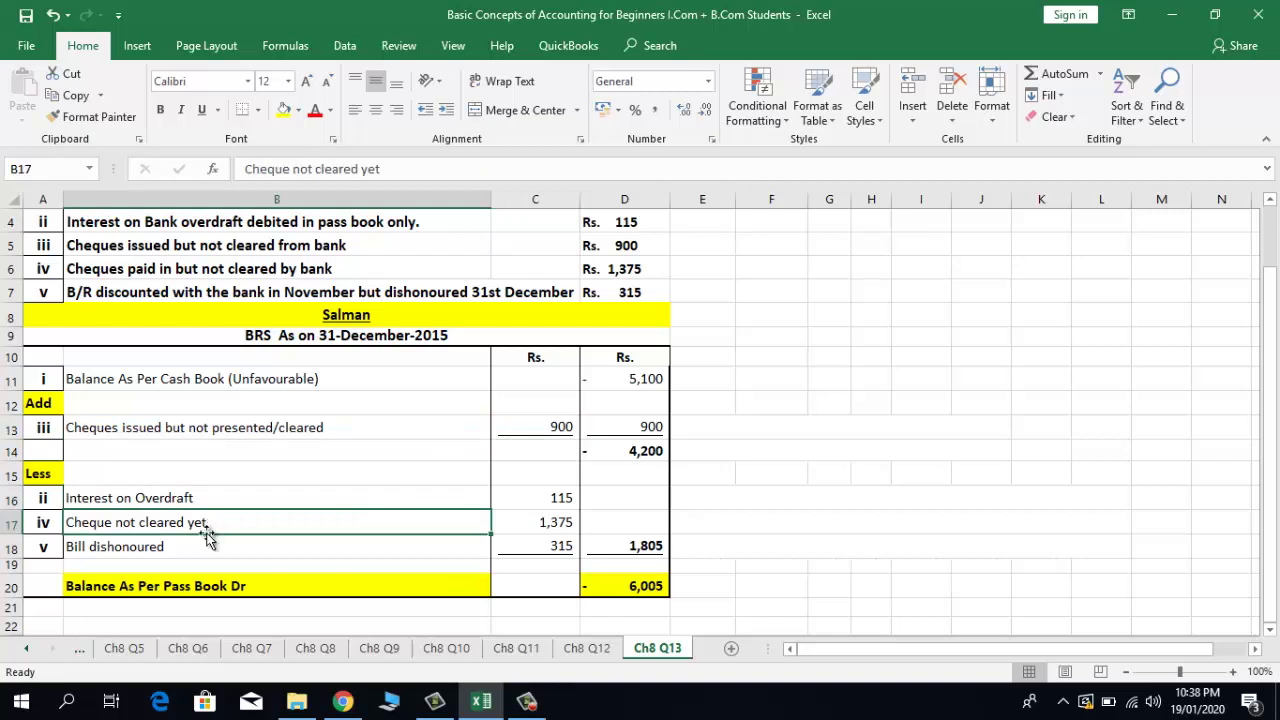
pyautogui.click(198, 545)
pyautogui.click(193, 499)
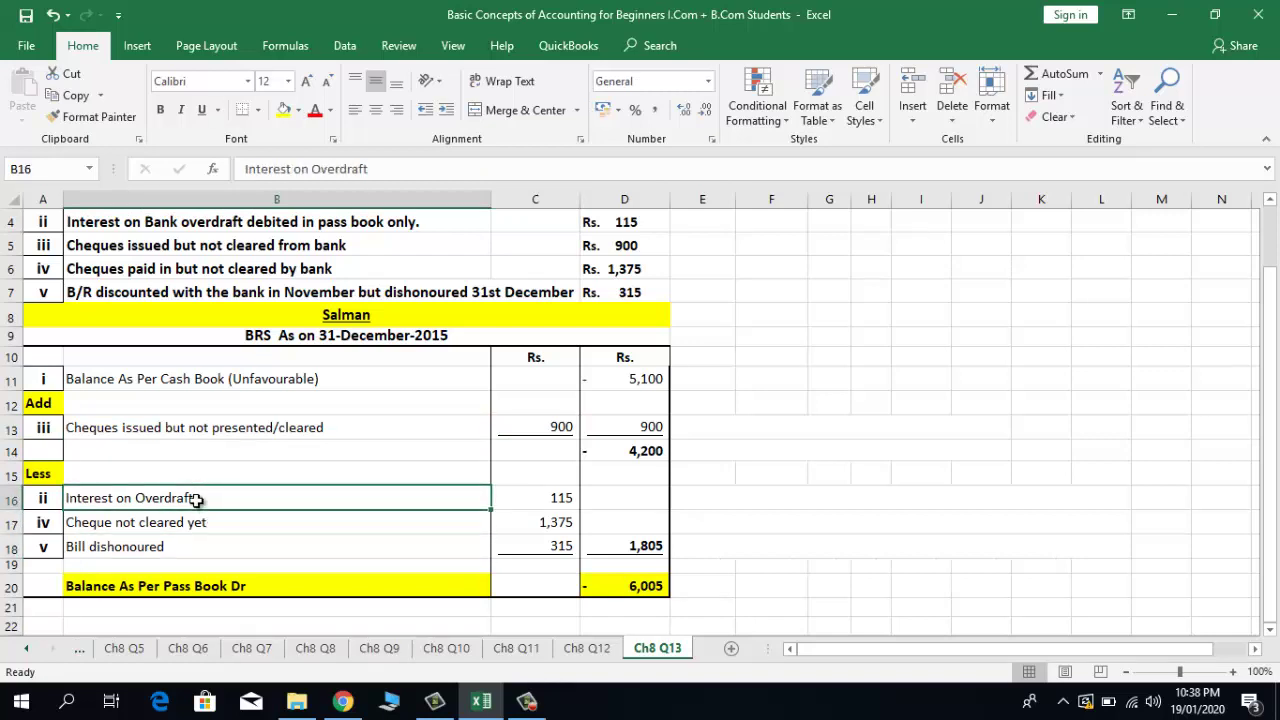
pyautogui.click(208, 522)
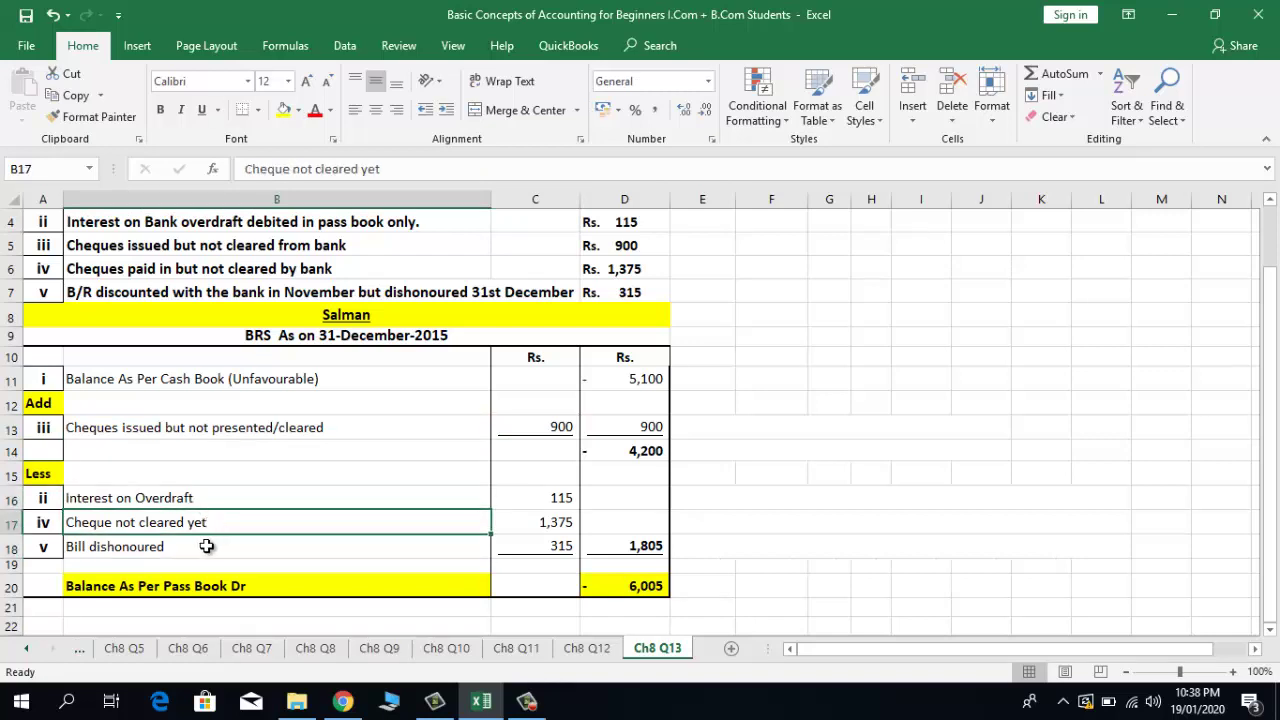
pyautogui.click(201, 544)
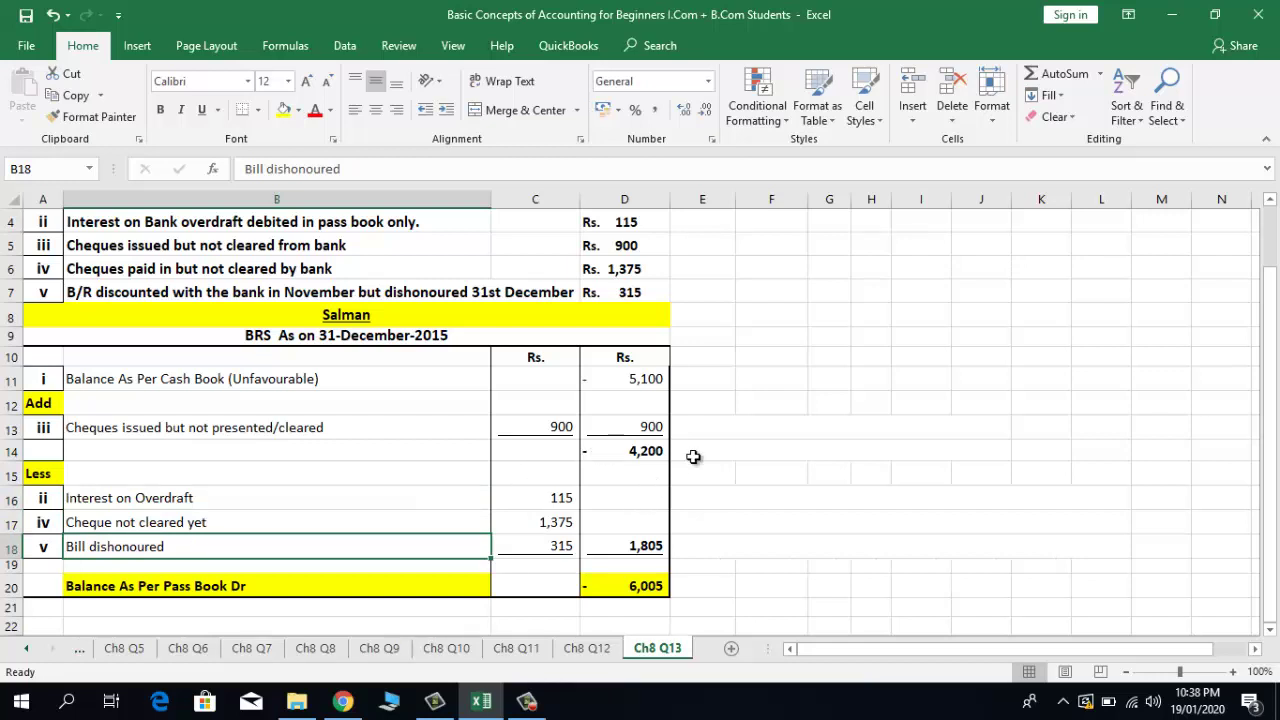
# Step: Enter the note "Will not be recorded. As already entered/recorded in cash book" in E13 beside the cheques issued but not presented
pyautogui.click(743, 428)
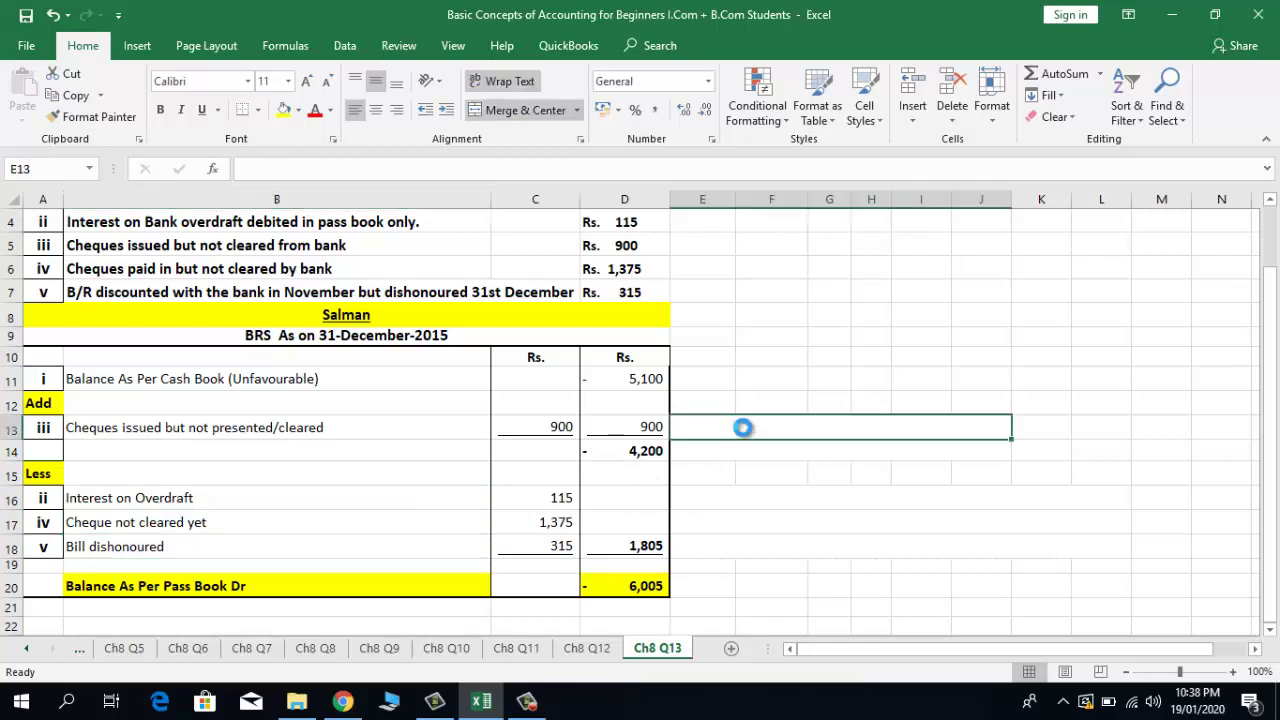
pyautogui.press('Left')
pyautogui.press('Left')
pyautogui.press('Left')
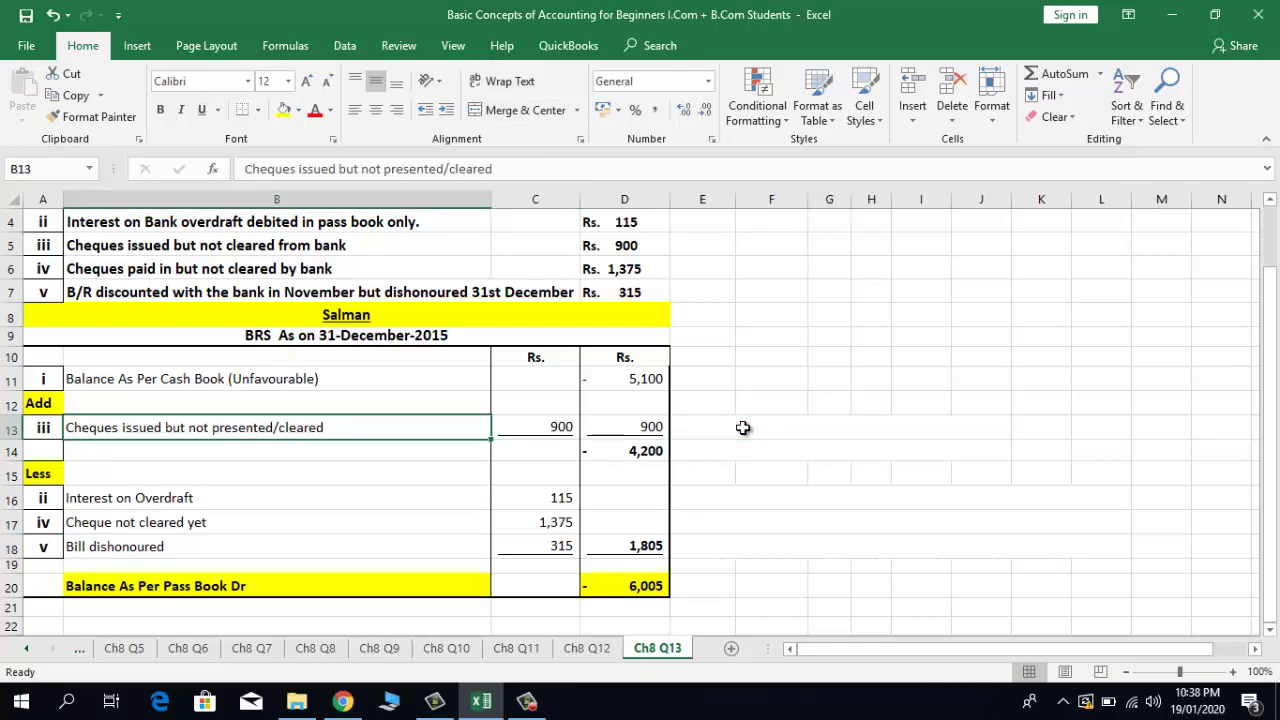
pyautogui.press('Right')
pyautogui.press('Right')
pyautogui.press('Right')
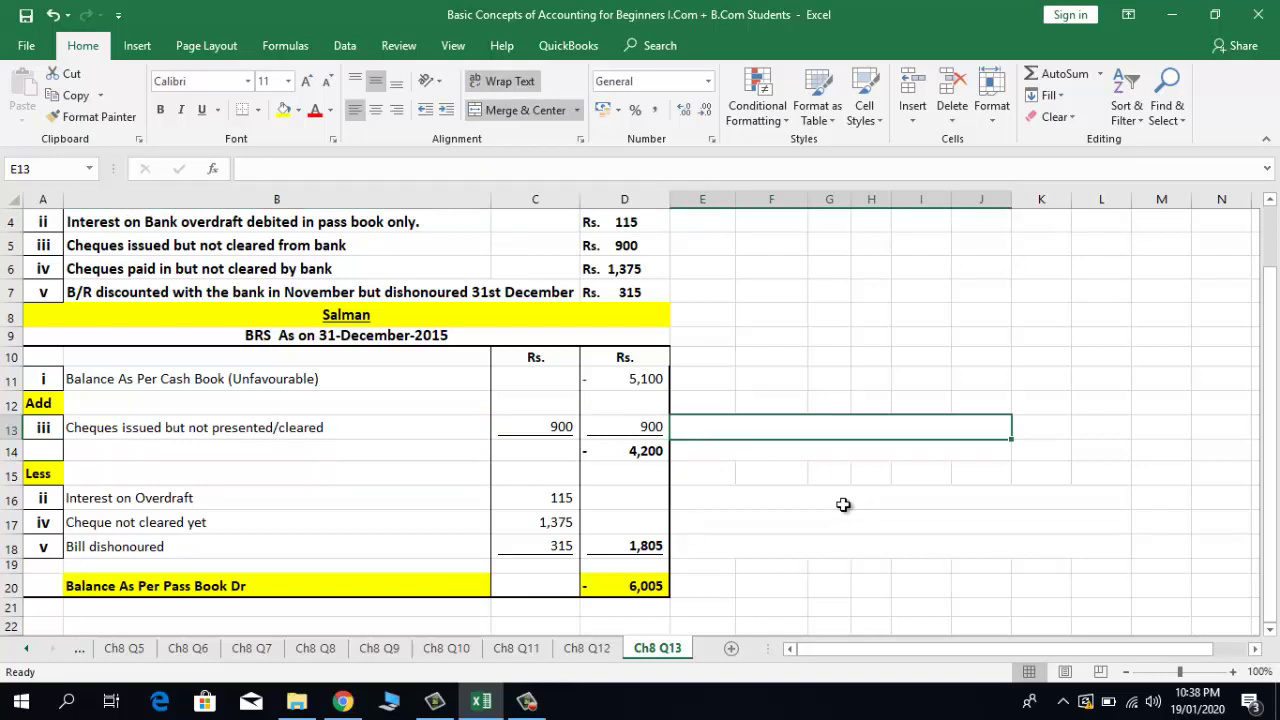
pyautogui.write('Will')
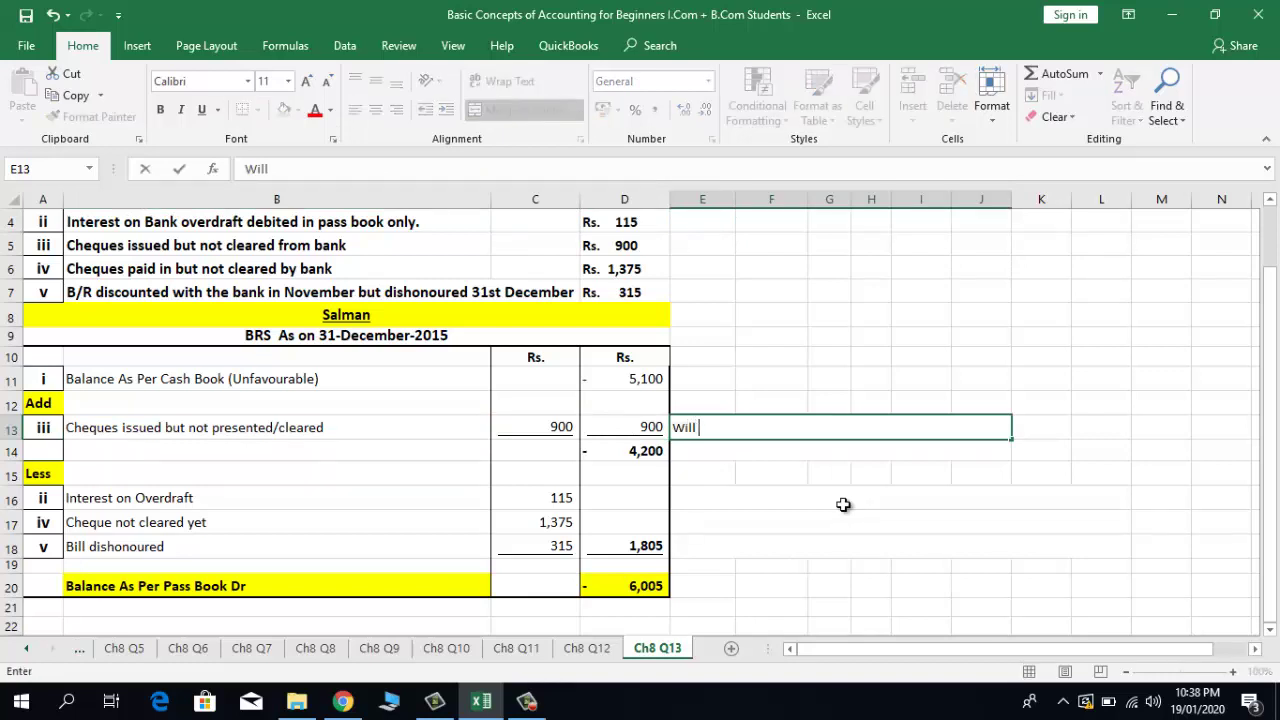
pyautogui.write(' not be recorded')
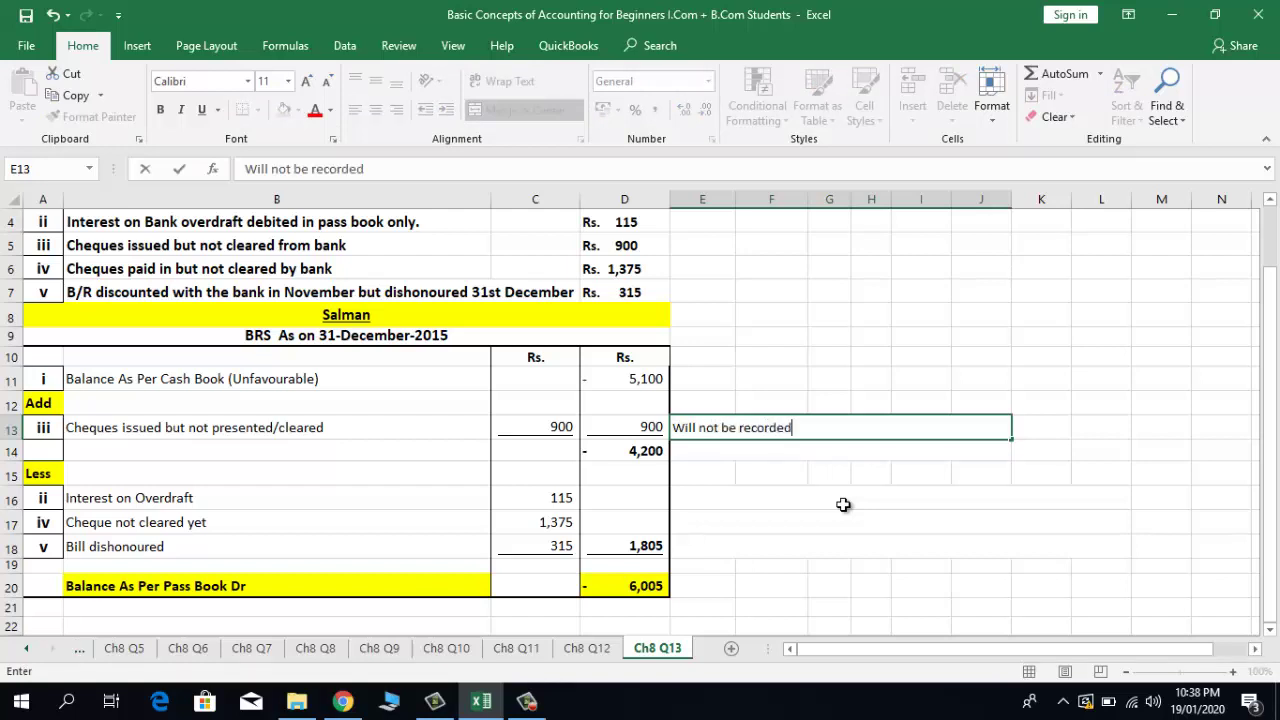
pyautogui.write('. As already en')
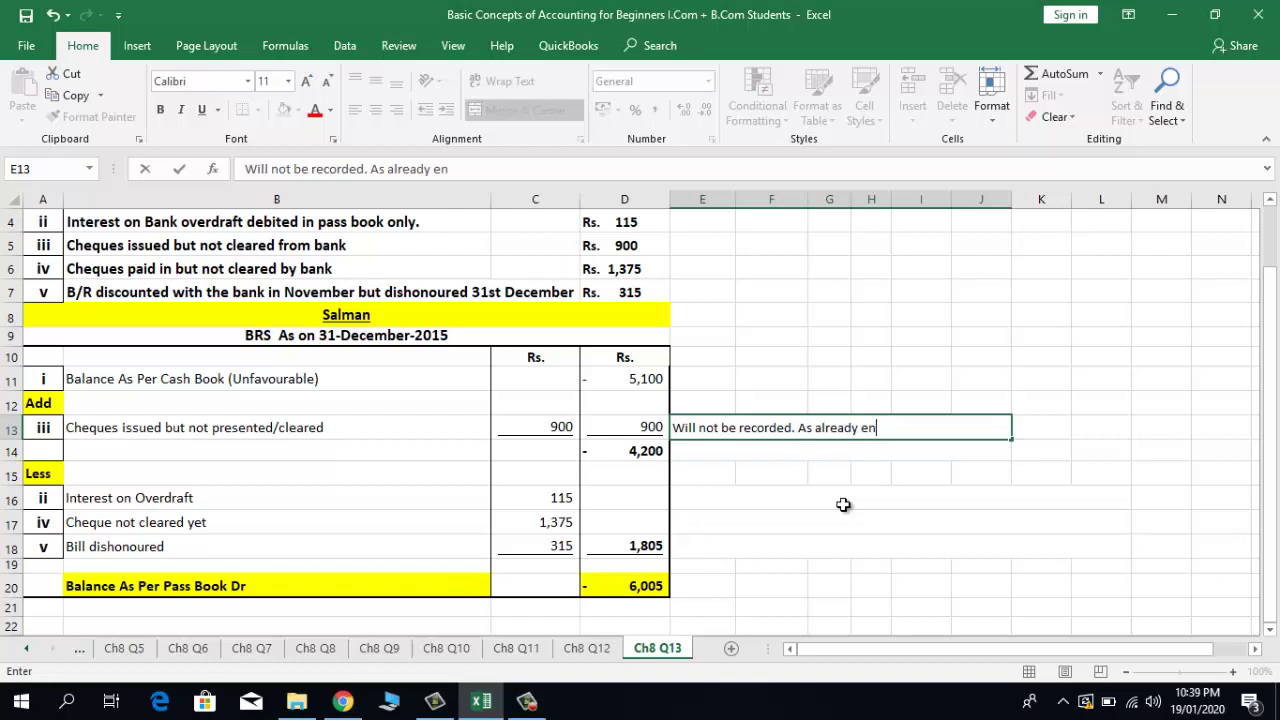
pyautogui.write('tered/recorded')
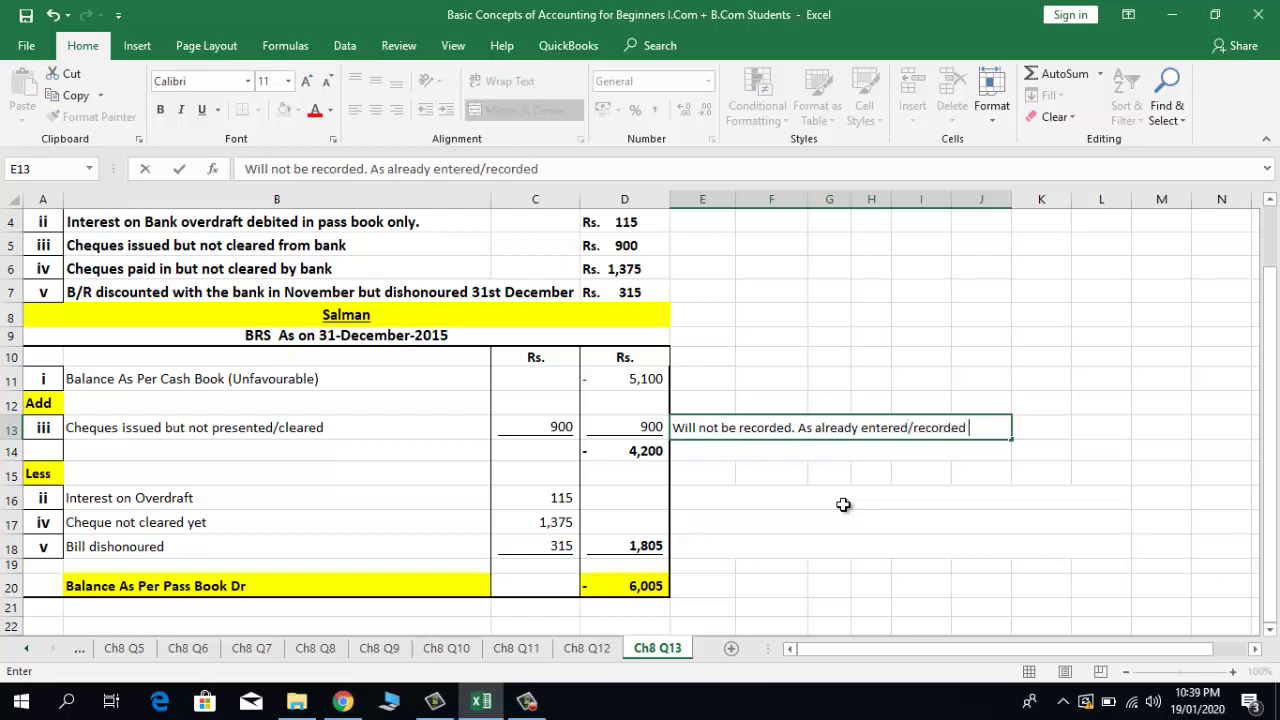
pyautogui.write(' in cash')
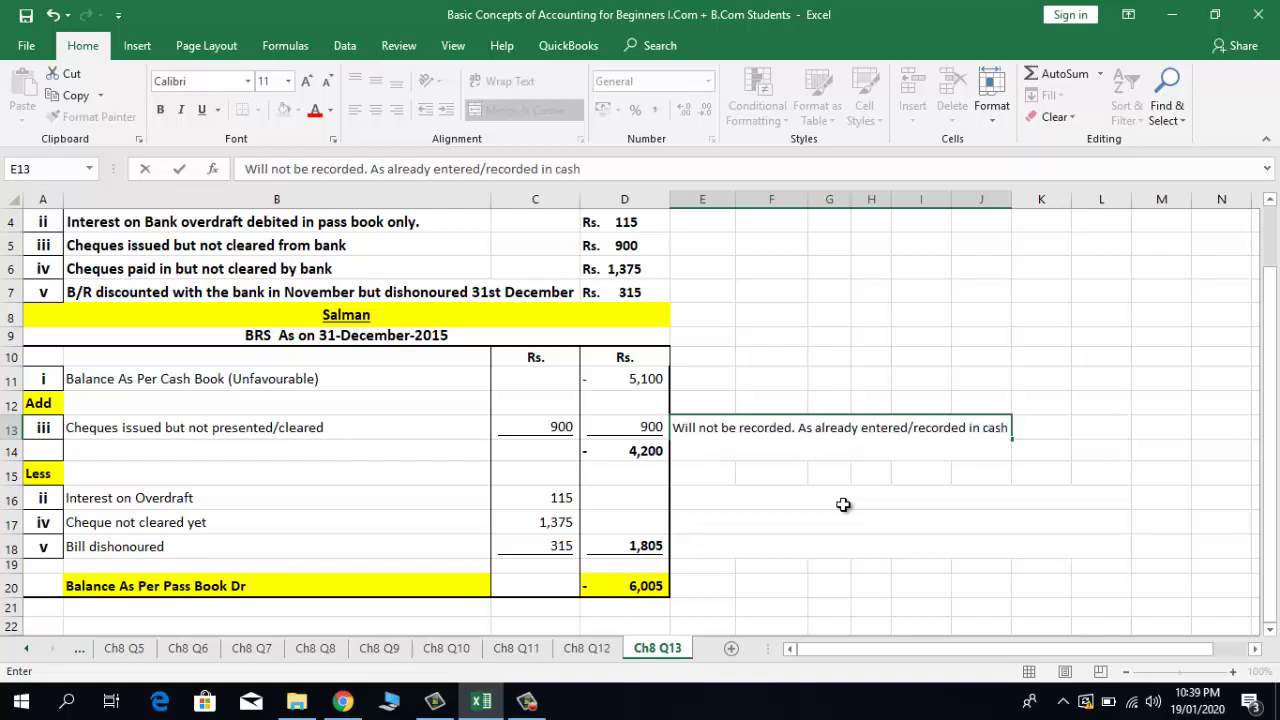
pyautogui.write(' book')
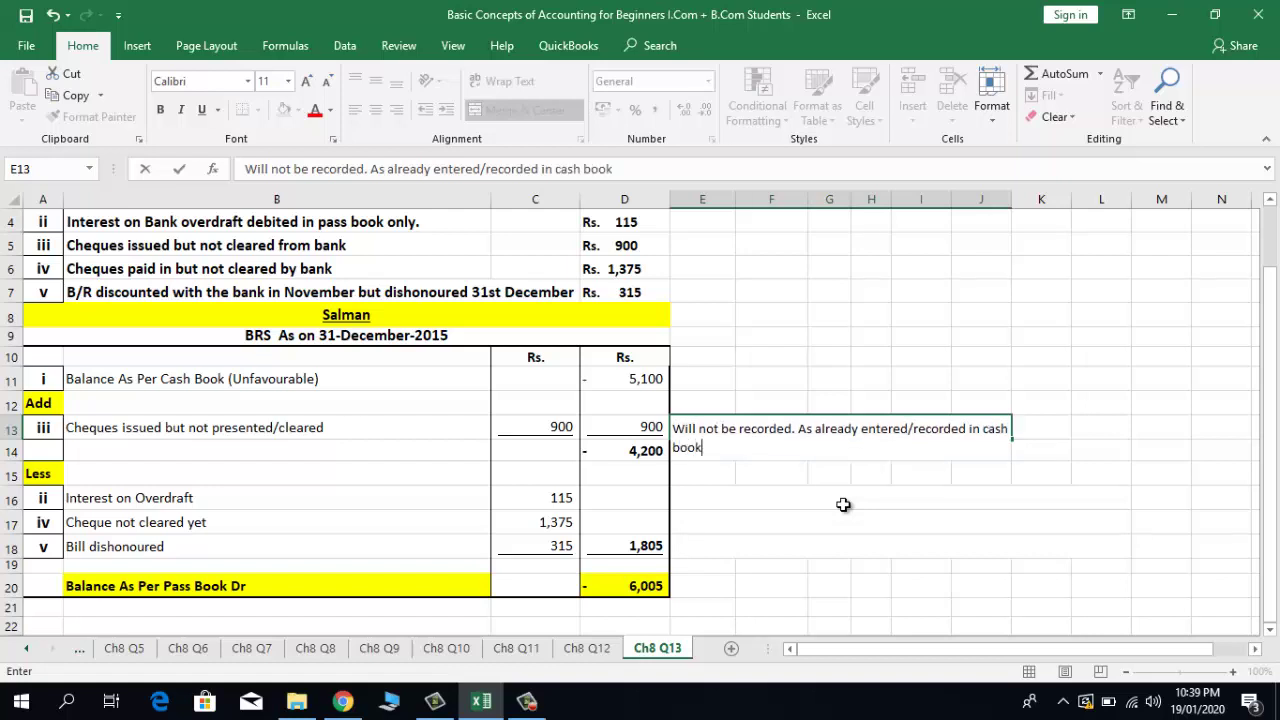
pyautogui.hotkey('ctrl', 'Return')
# Step: Widen the note's merged cell in row 13 to span E13:K13 and left-align its text
pyautogui.hotkey('shift', 'Right')
pyautogui.hotkey('shift', 'Right')
pyautogui.hotkey('shift', 'Right')
pyautogui.hotkey('shift', 'Right')
pyautogui.hotkey('shift', 'Right')
pyautogui.hotkey('shift', 'Right')
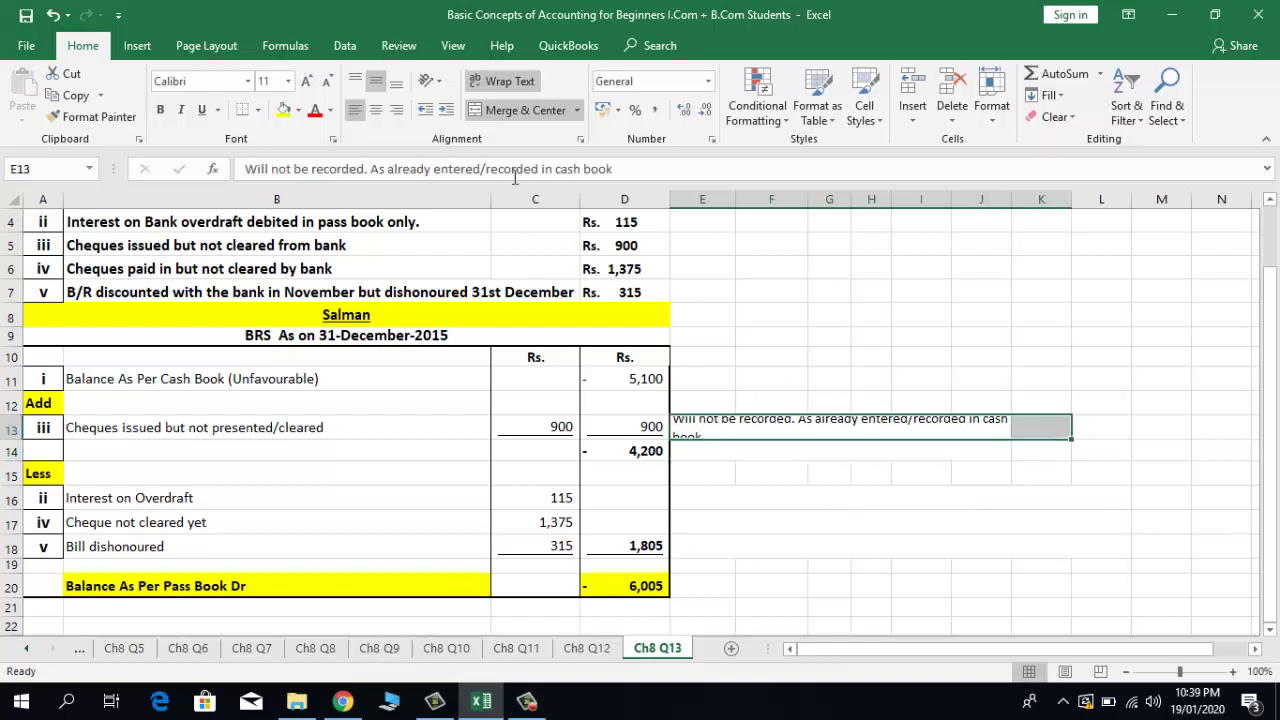
pyautogui.click(525, 110)
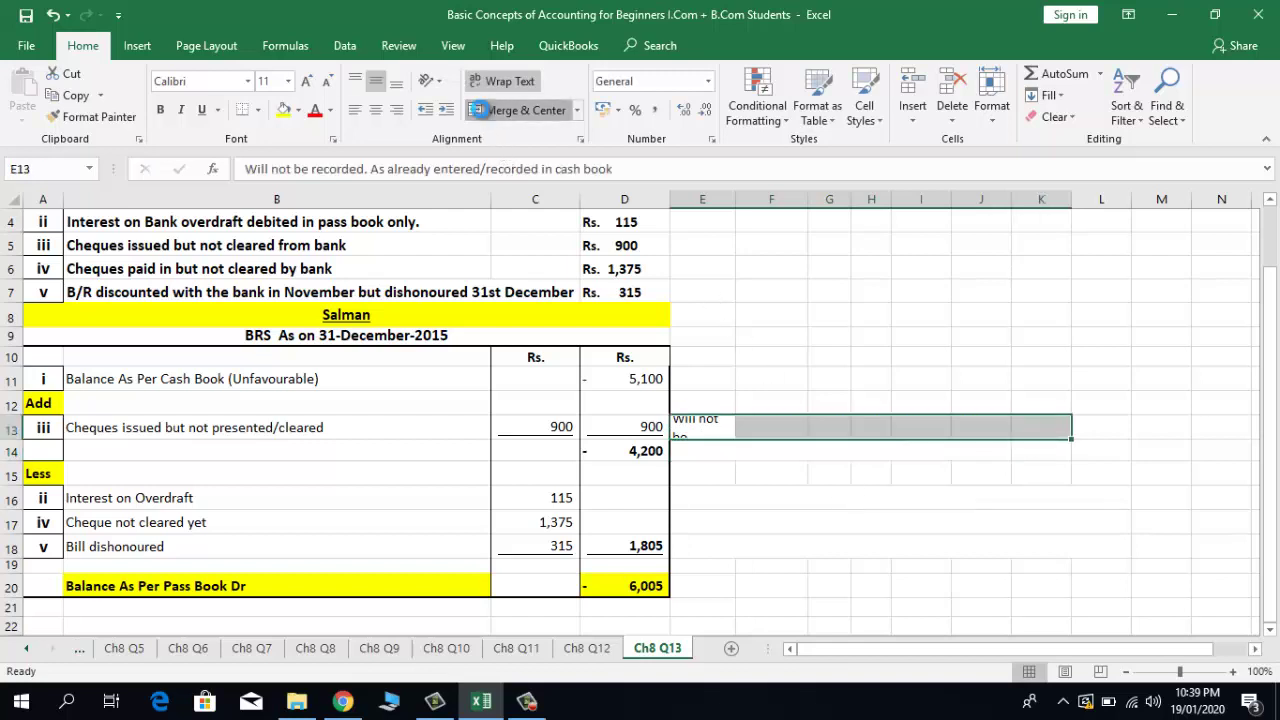
pyautogui.click(352, 112)
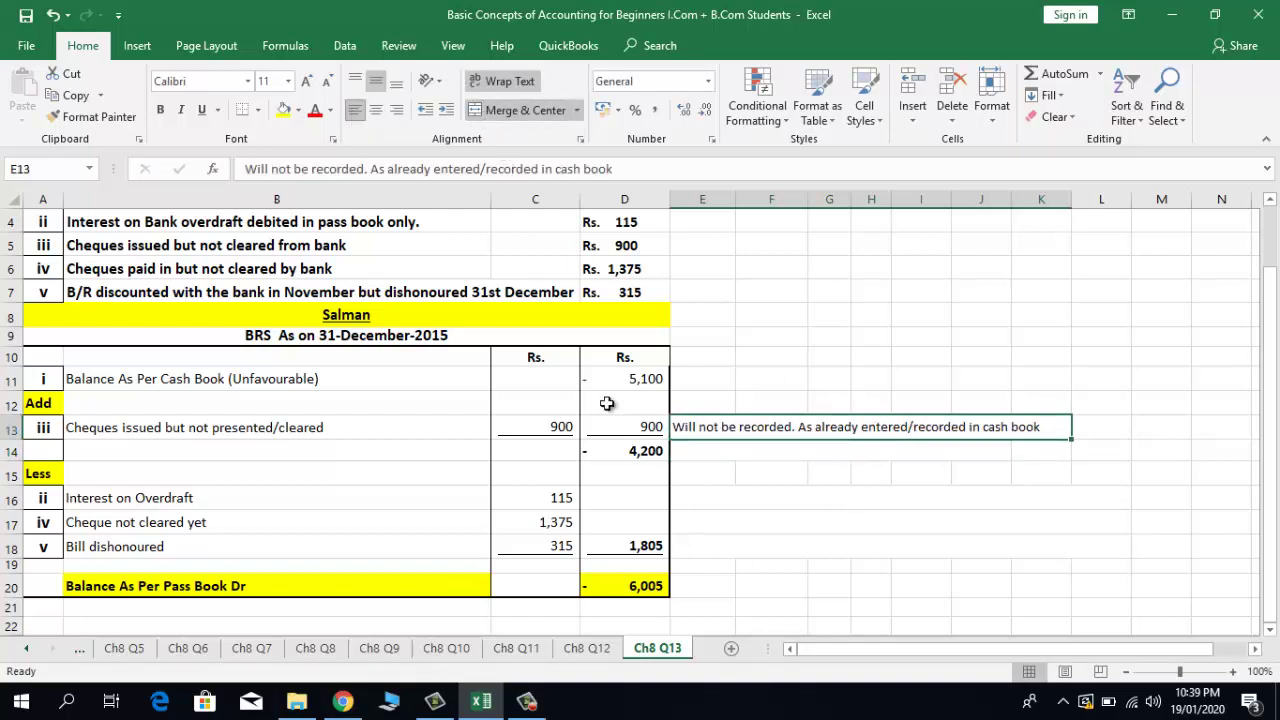
# Step: Examine the opening and closing balances, the reconciling amounts in C13:D18 and the note on unpresented cheques
pyautogui.click(411, 458)
pyautogui.press('Up')
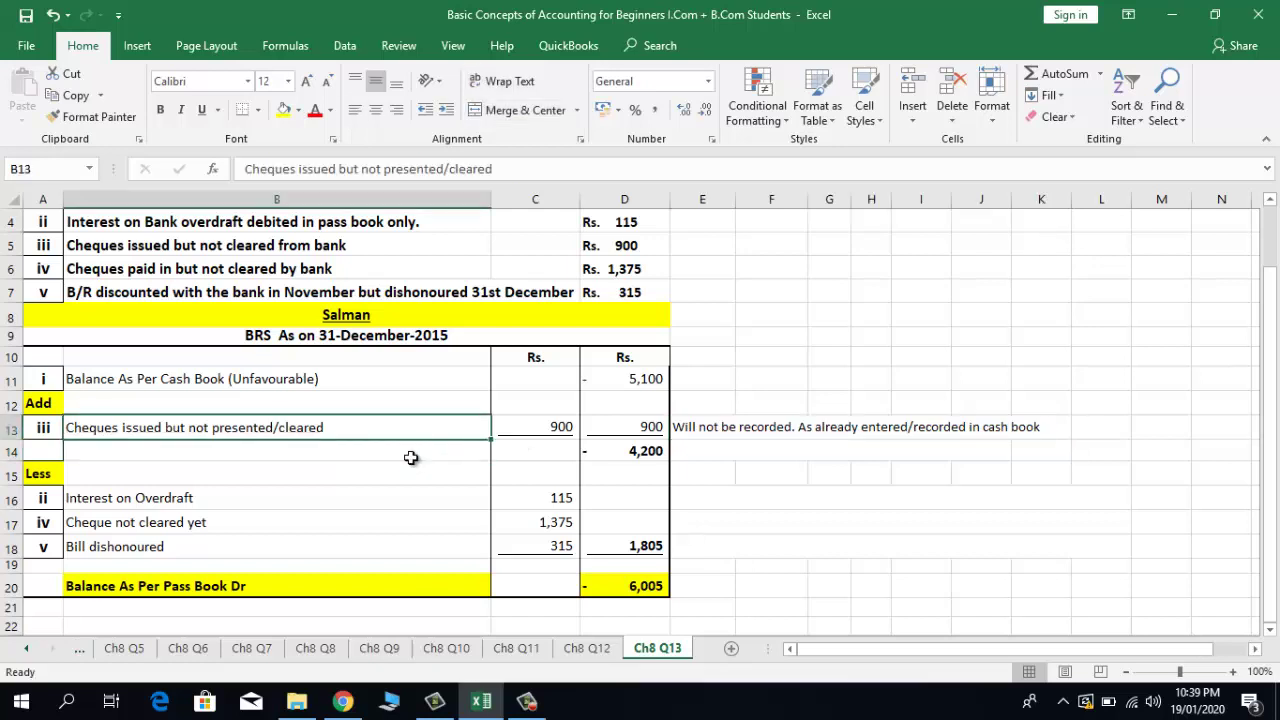
pyautogui.click(631, 382)
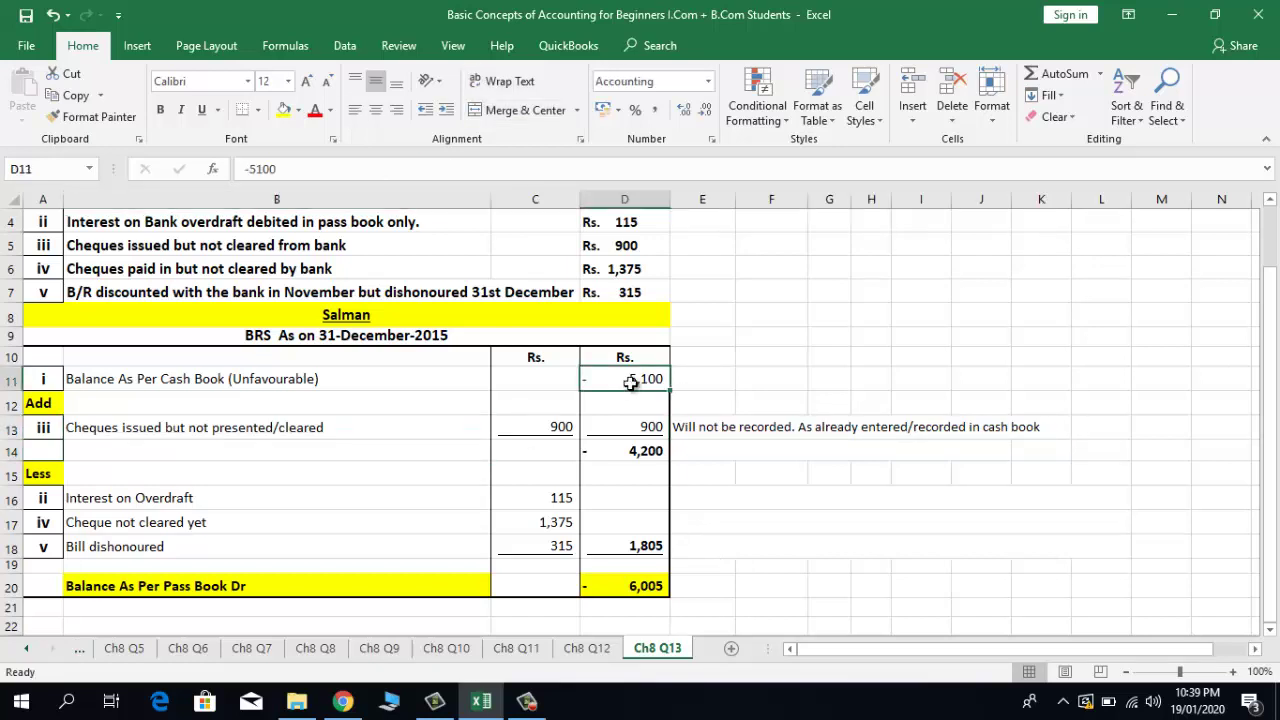
pyautogui.click(598, 580)
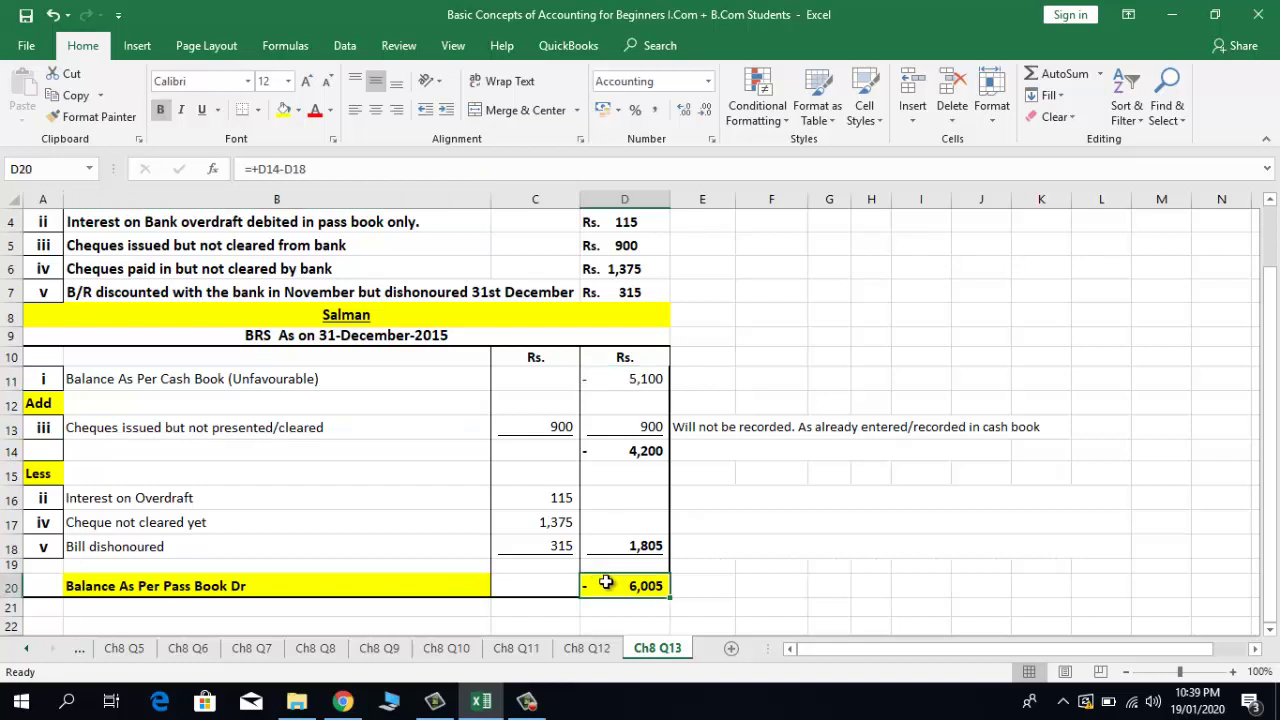
pyautogui.click(601, 377)
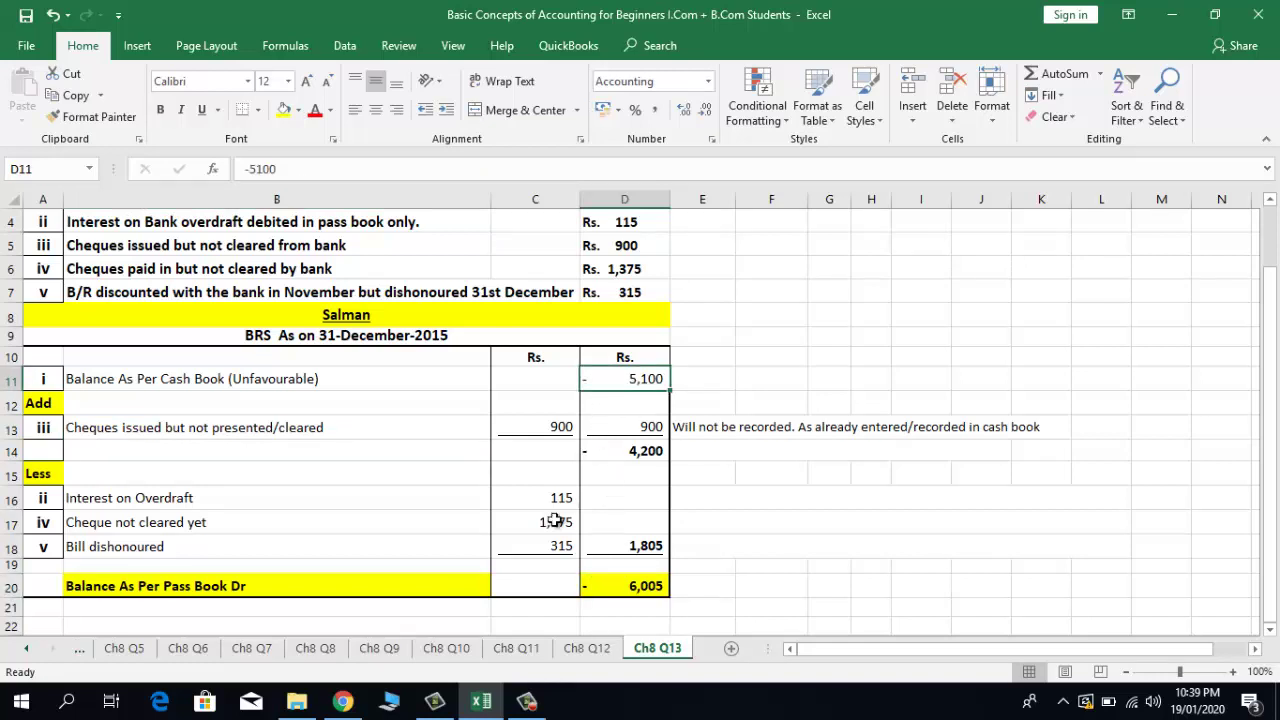
pyautogui.click(619, 589)
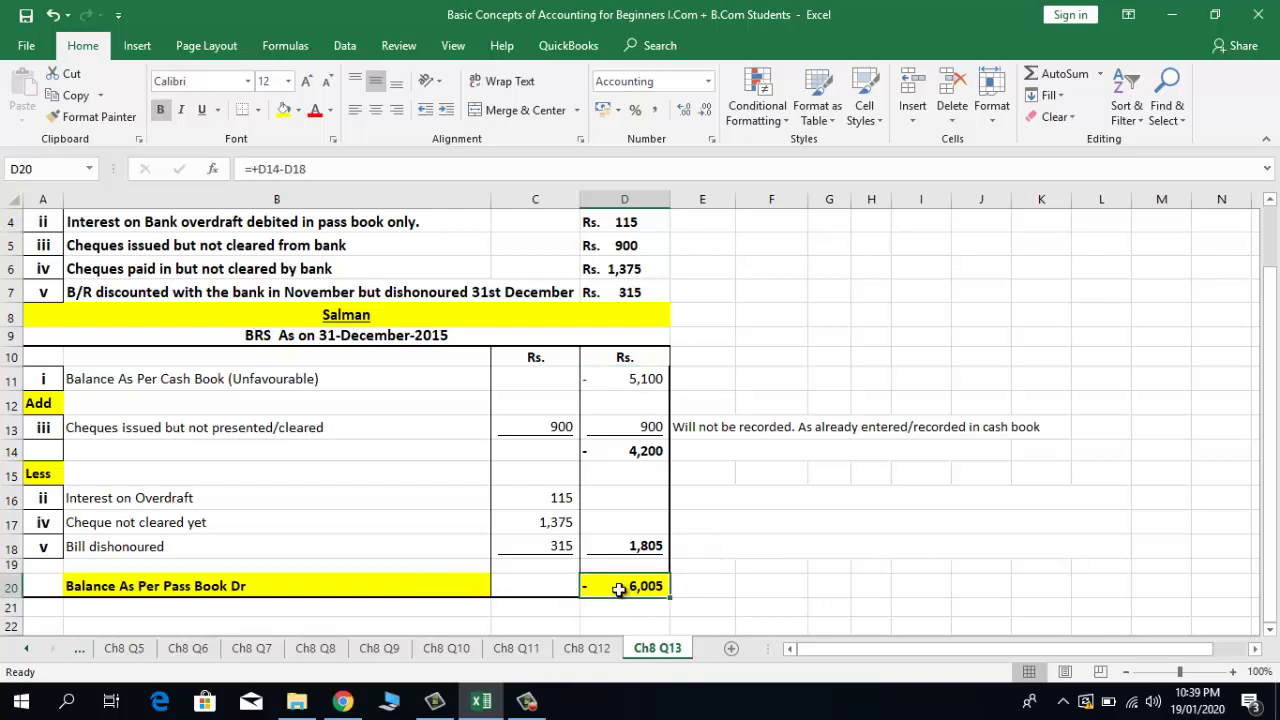
pyautogui.moveTo(520, 425); pyautogui.dragTo(618, 549)
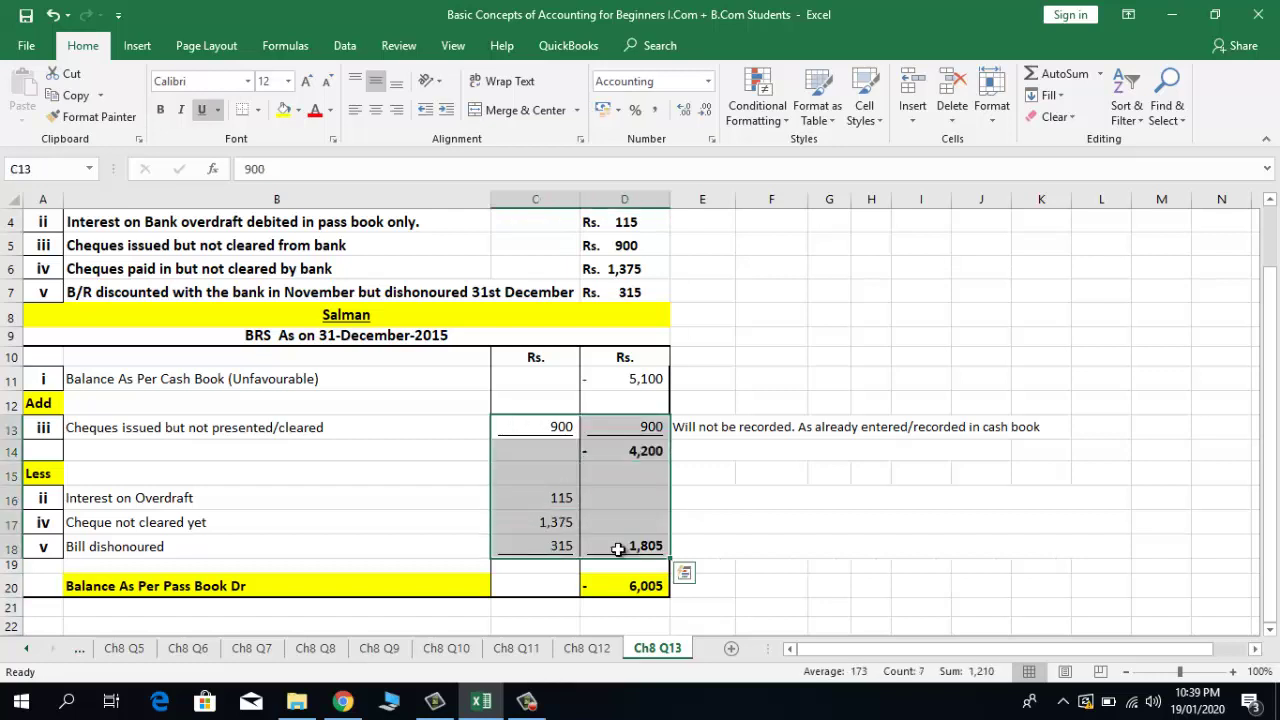
pyautogui.click(698, 436)
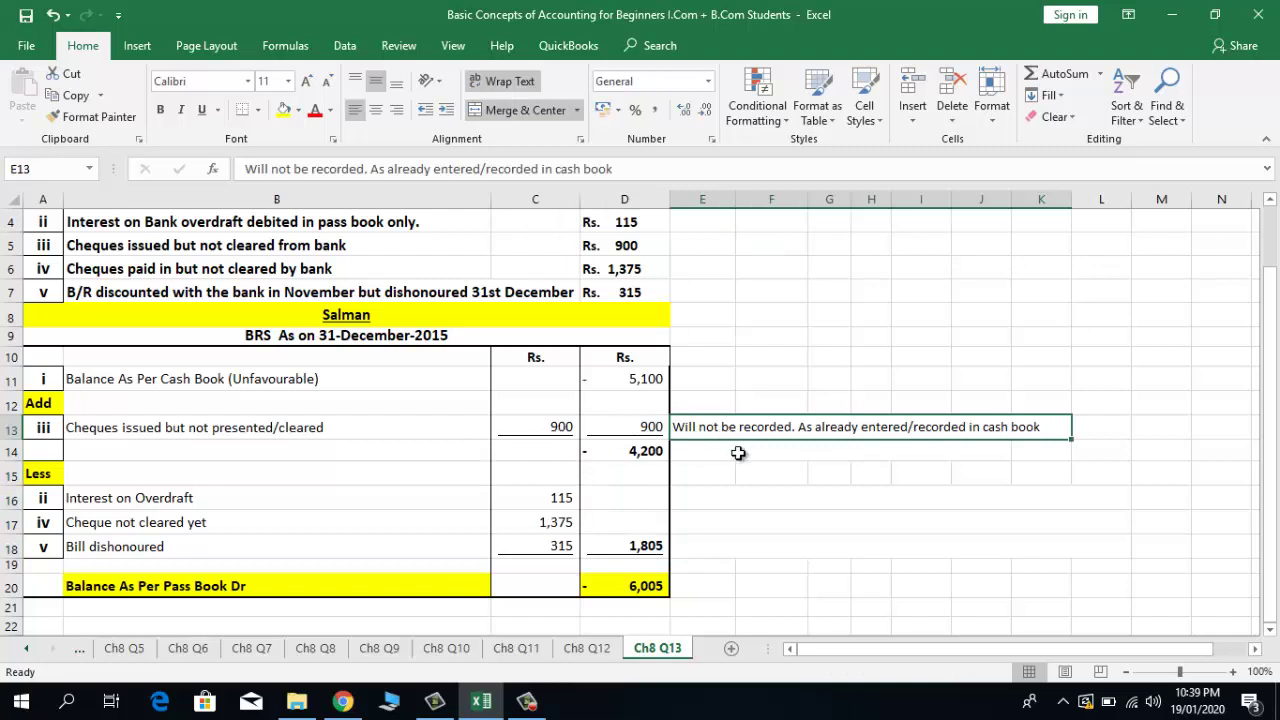
pyautogui.click(738, 453)
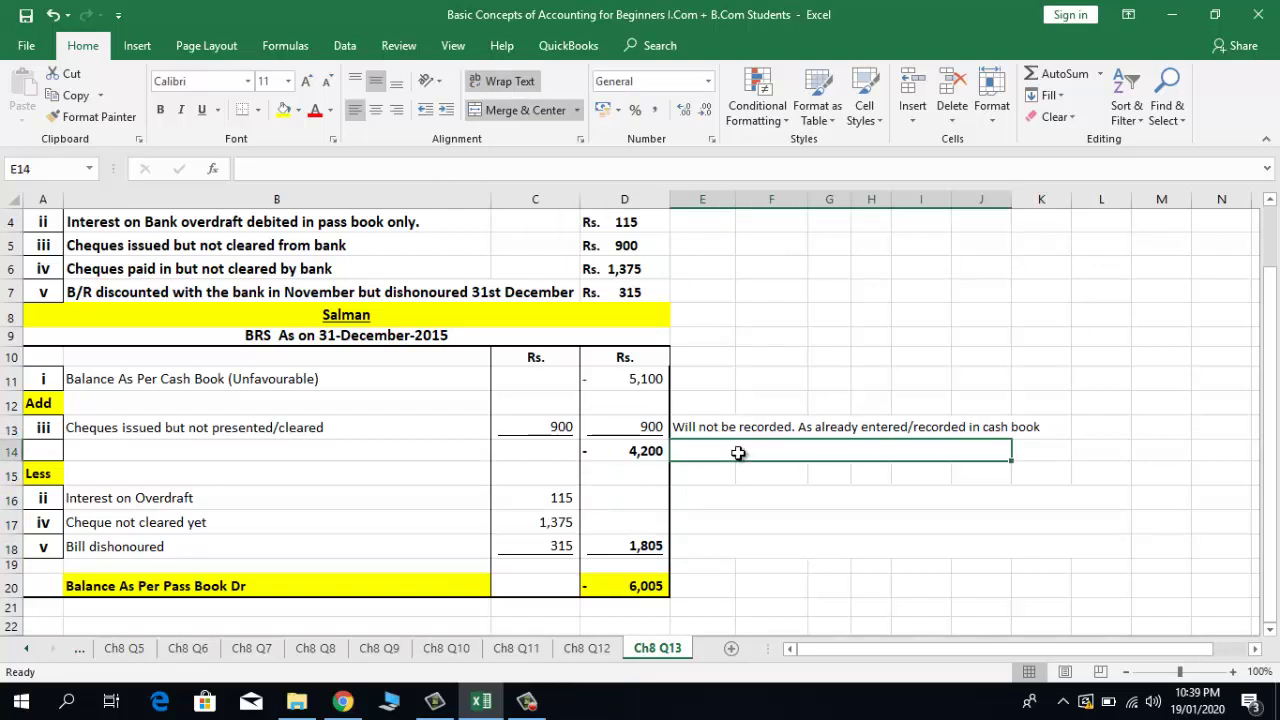
pyautogui.press('Up')
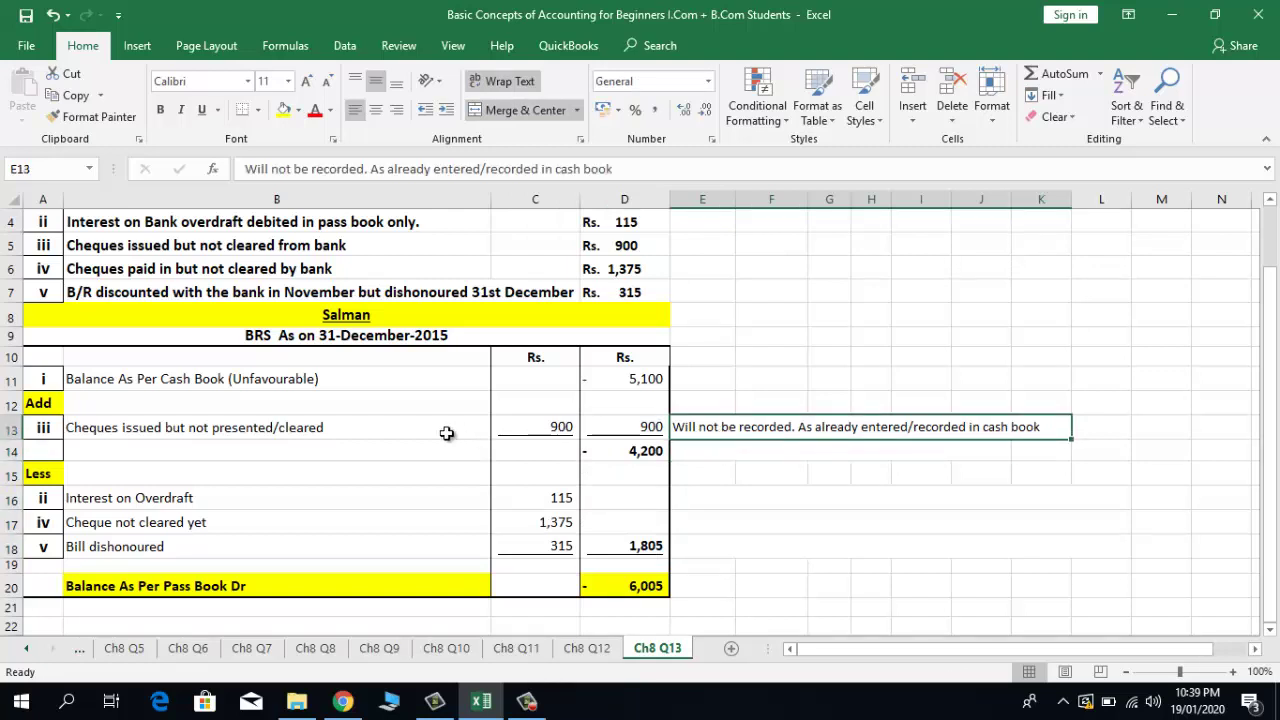
pyautogui.click(393, 425)
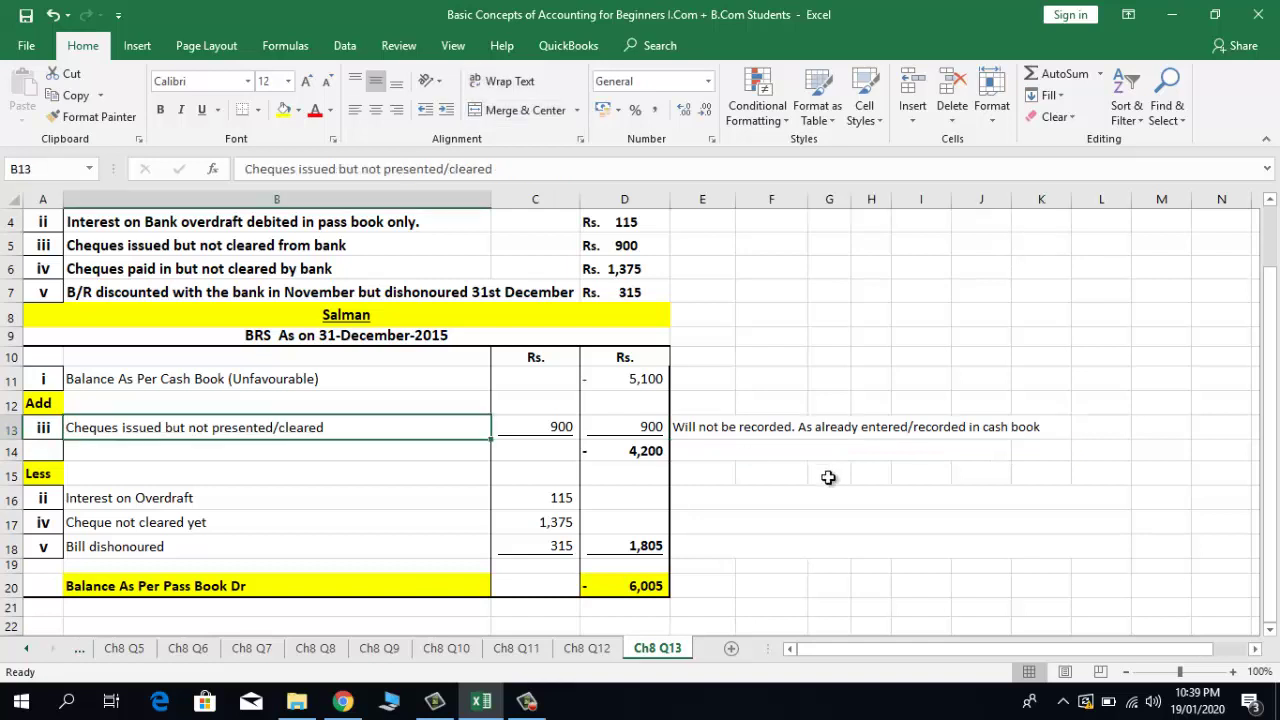
# Step: Enter the note "Will be recorded through voucher---- Interest (Dr) To Bank (Cr)" in E16 beside Interest on Overdraft
pyautogui.click(362, 502)
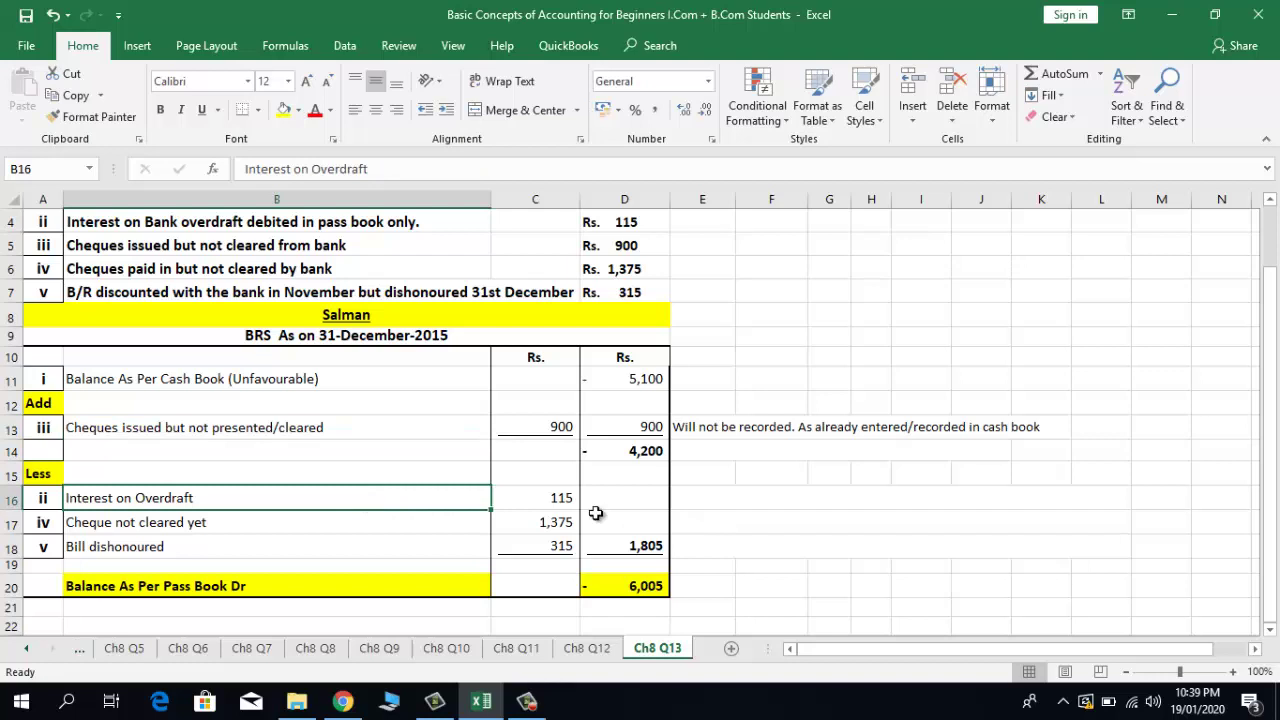
pyautogui.press('Right')
pyautogui.press('Right')
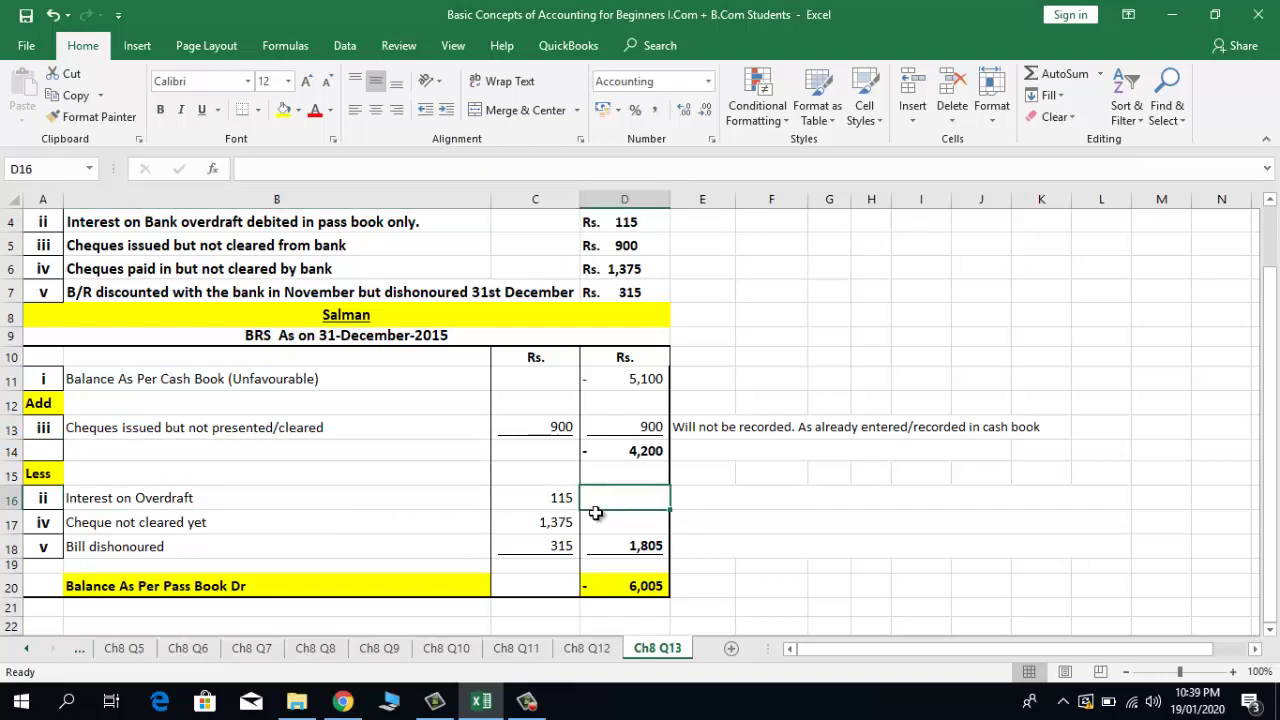
pyautogui.press('Right')
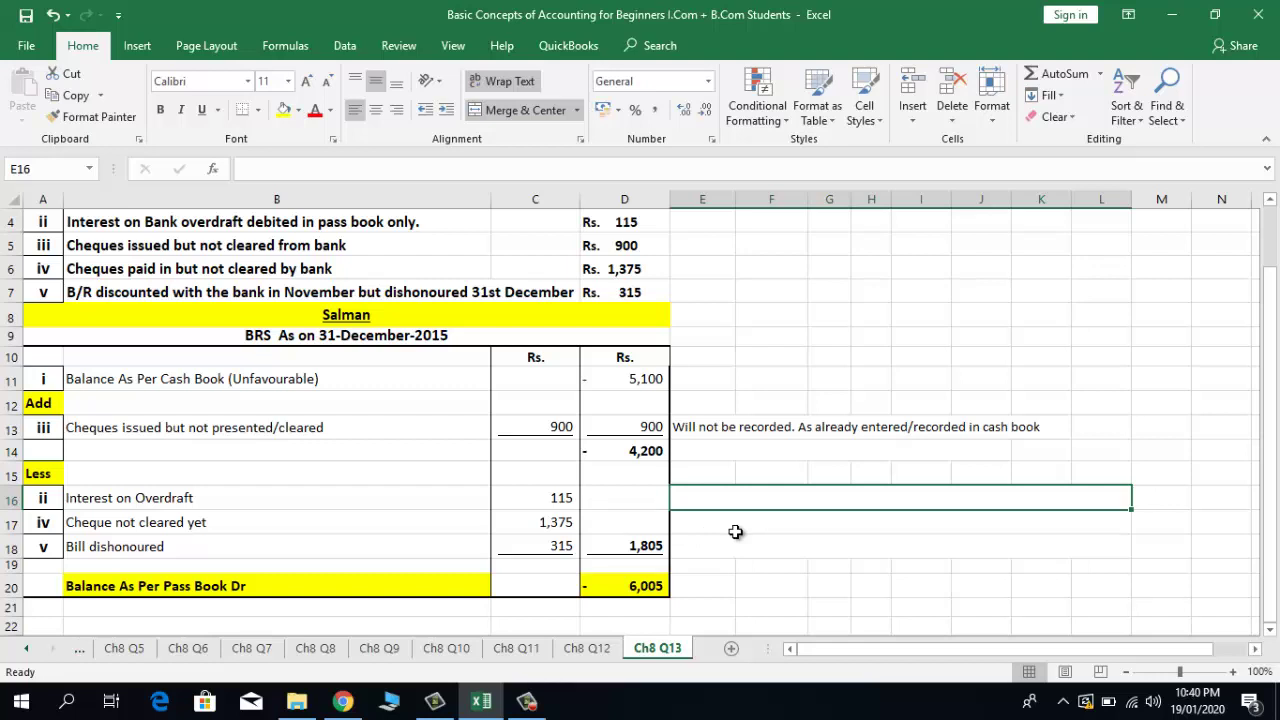
pyautogui.write('Will be')
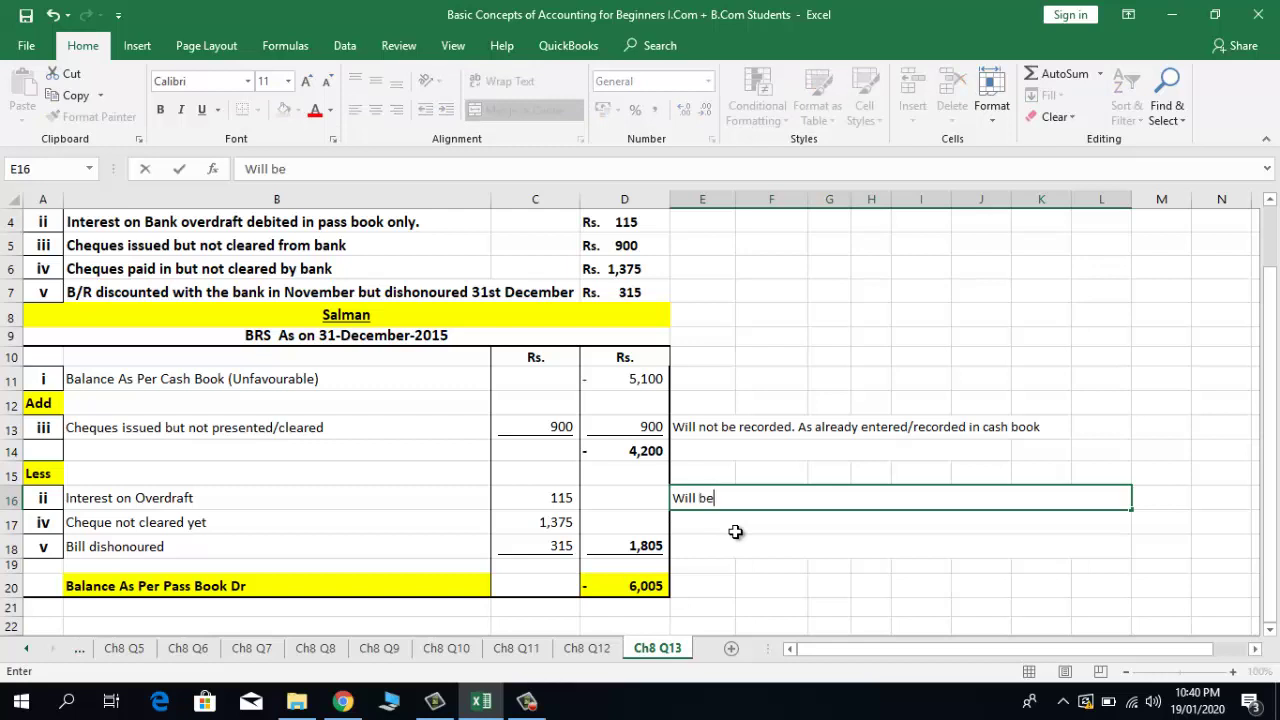
pyautogui.write(' recorded thr')
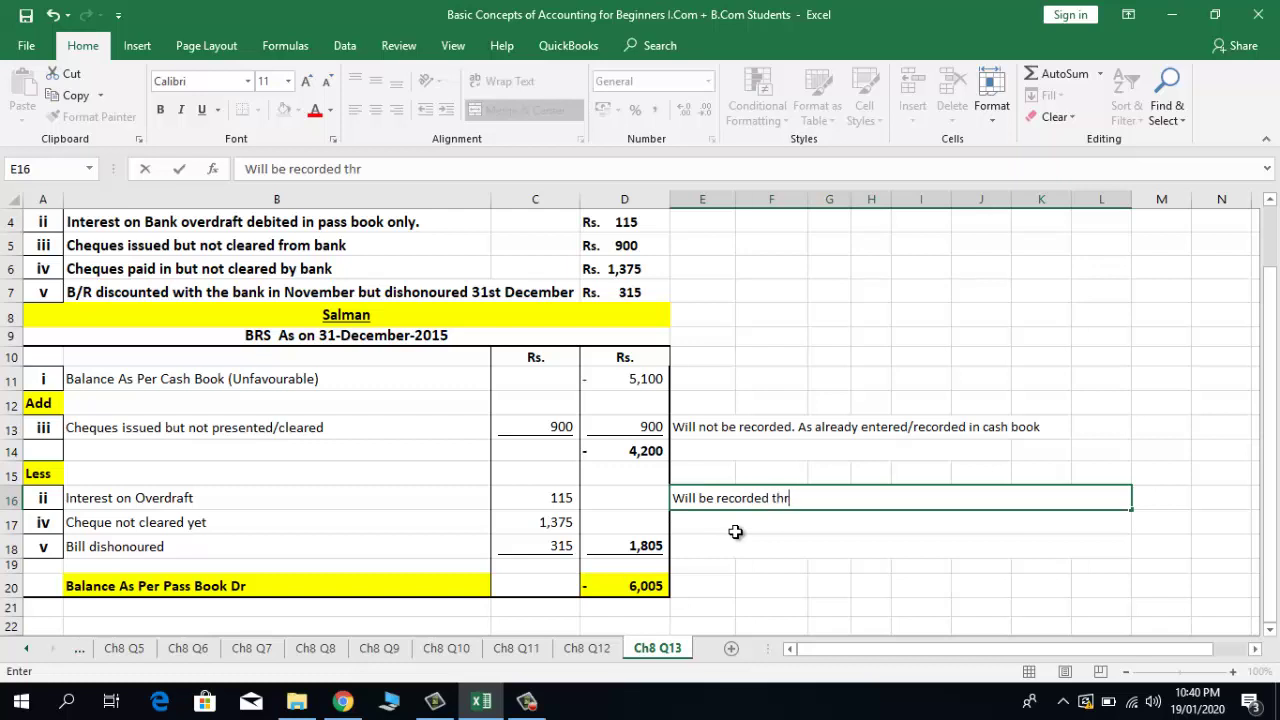
pyautogui.write('u')
pyautogui.press('BackSpace')
pyautogui.press('BackSpace')
pyautogui.write('r')
pyautogui.press('BackSpace')
pyautogui.write('rough vouch')
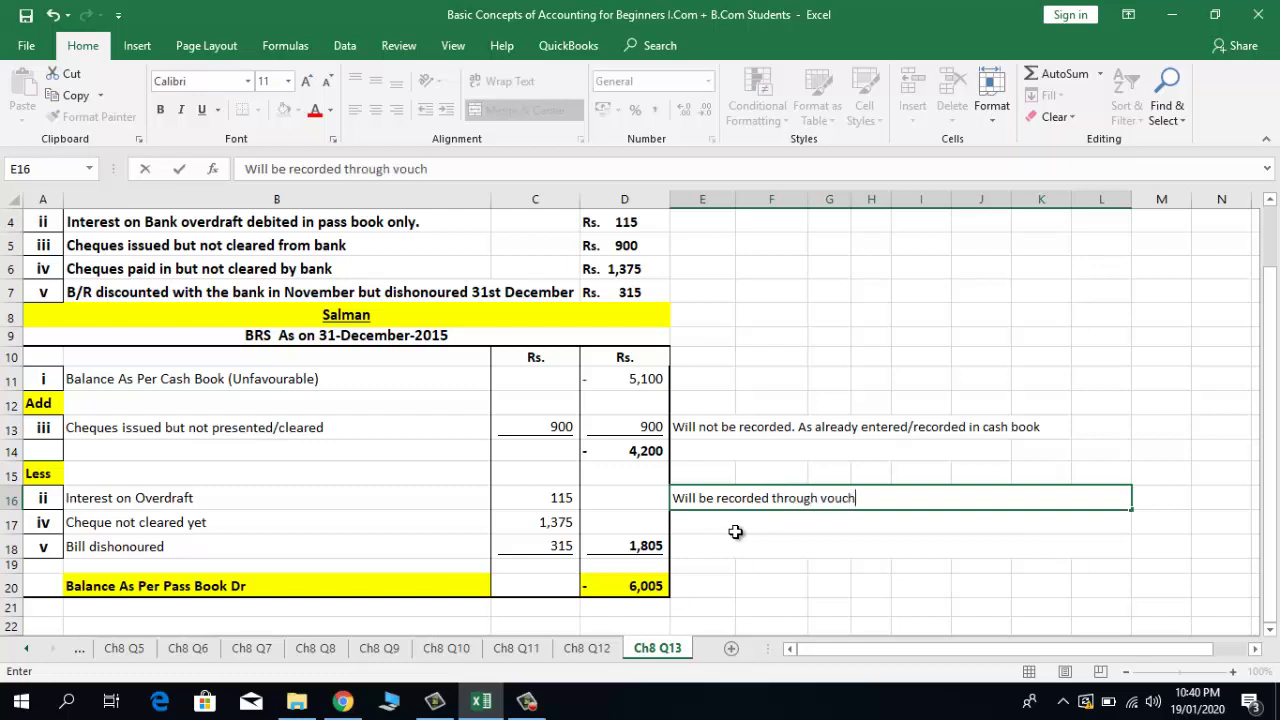
pyautogui.write('er---- Interes')
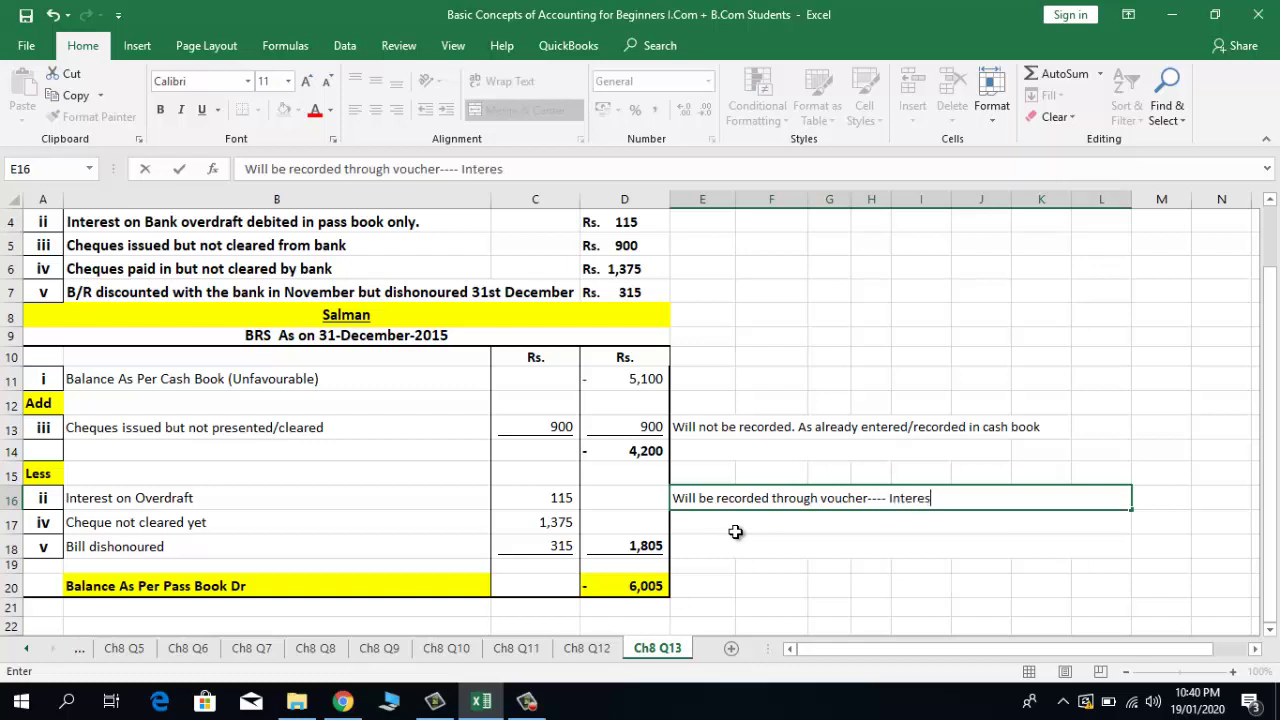
pyautogui.write('t (D ) To B')
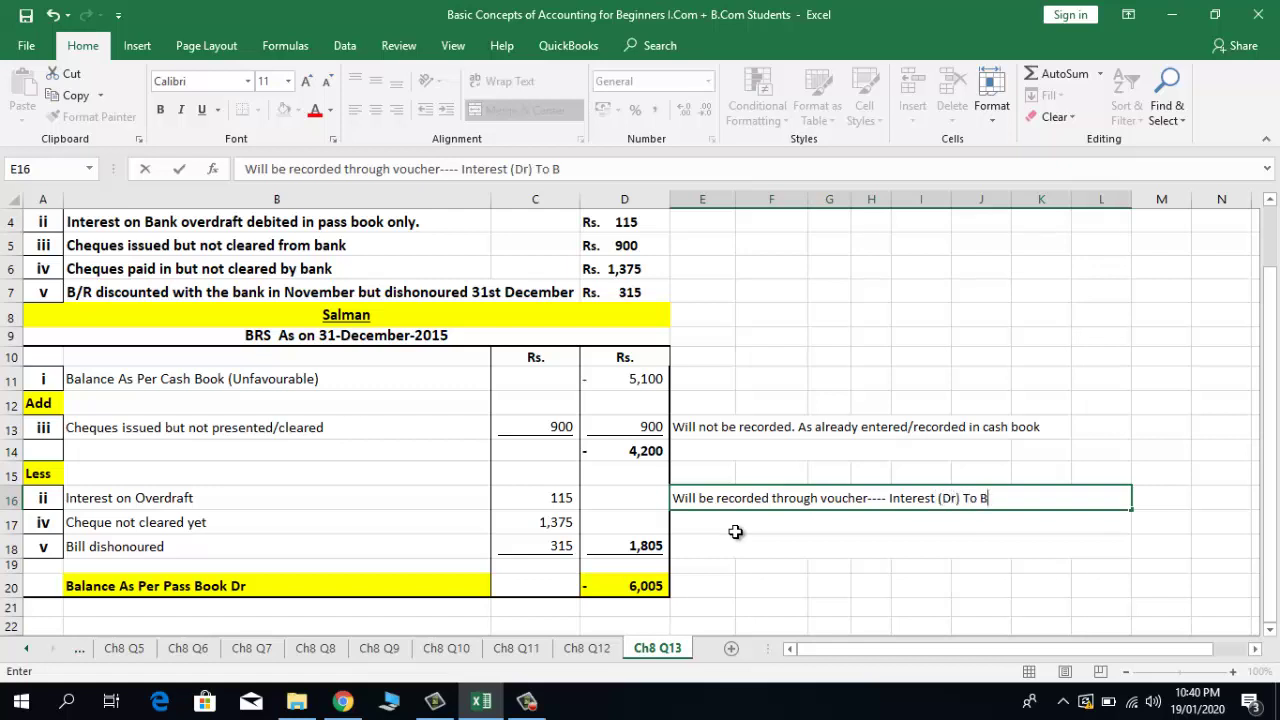
pyautogui.write('ank (Cr')
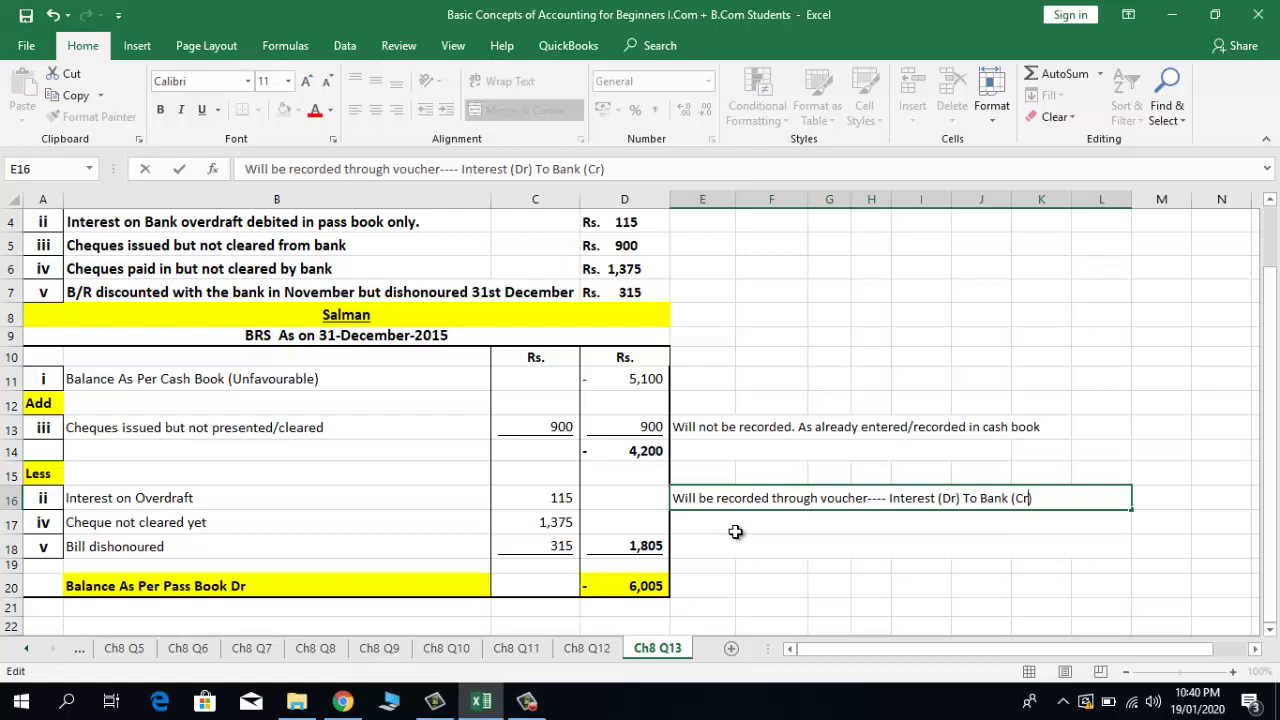
# Step: Add the amount 115 after both Interest (Dr) and Bank (Cr) in the E16 note
pyautogui.press('Left')
pyautogui.press('Left')
pyautogui.press('Left')
pyautogui.press('Left')
pyautogui.press('Left')
pyautogui.press('Left')
pyautogui.press('Left')
pyautogui.press('Left')
pyautogui.press('Left')
pyautogui.press('Left')
pyautogui.press('Left')
pyautogui.press('Left')
pyautogui.press('Left')
pyautogui.write('11')
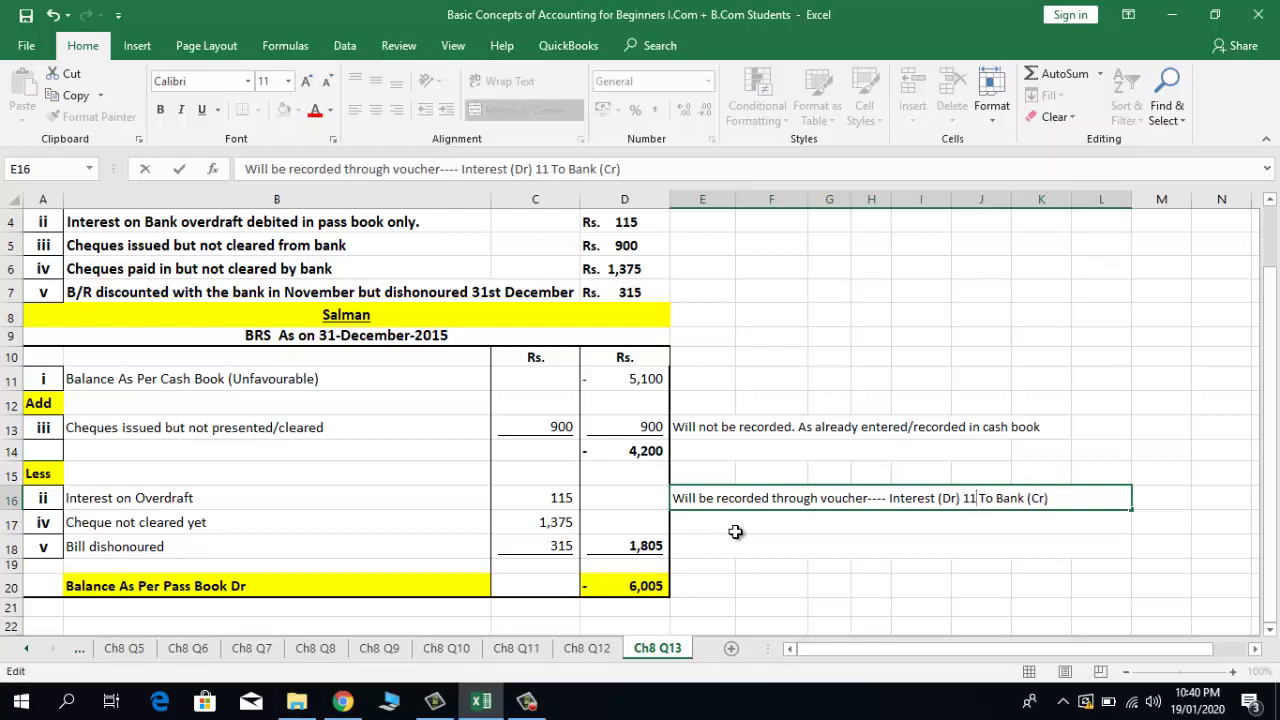
pyautogui.write('5')
pyautogui.press('Right')
pyautogui.press('Right')
pyautogui.press('Right')
pyautogui.press('Right')
pyautogui.press('Right')
pyautogui.press('Right')
pyautogui.press('Right')
pyautogui.press('Right')
pyautogui.press('Right')
pyautogui.press('Right')
pyautogui.press('Right')
pyautogui.press('Right')
pyautogui.press('Right')
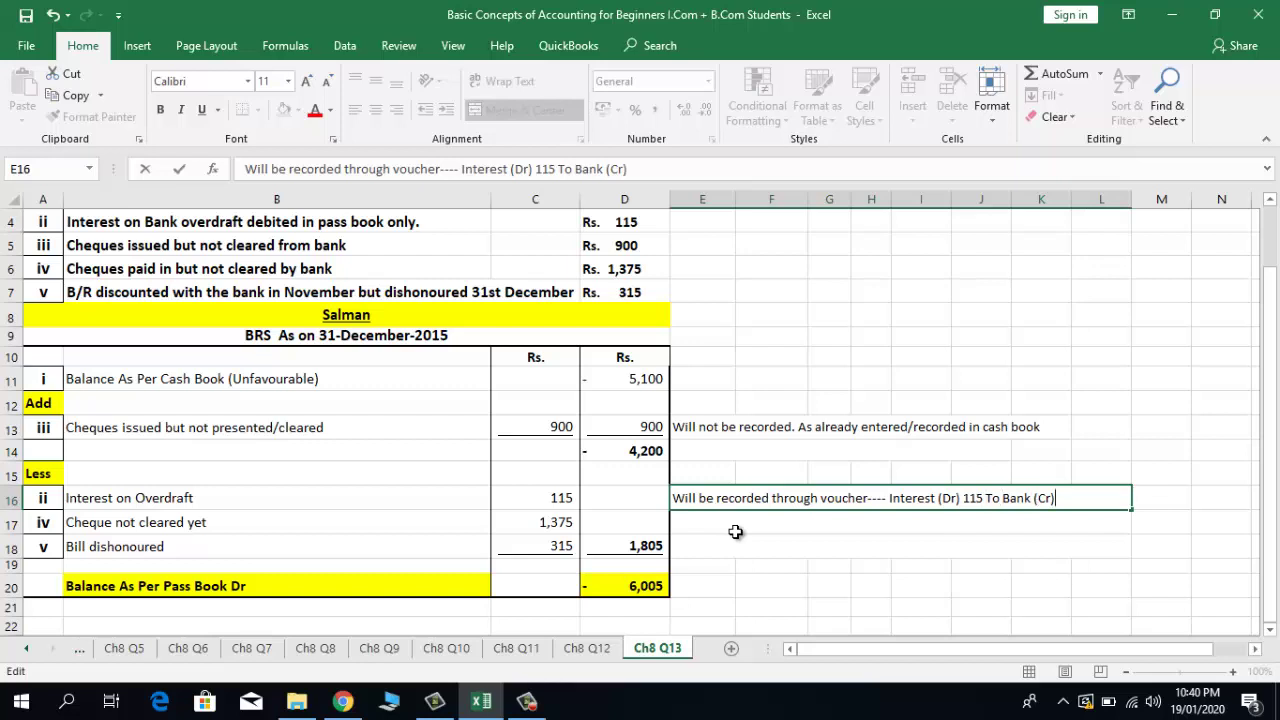
pyautogui.write('115')
pyautogui.press('Return')
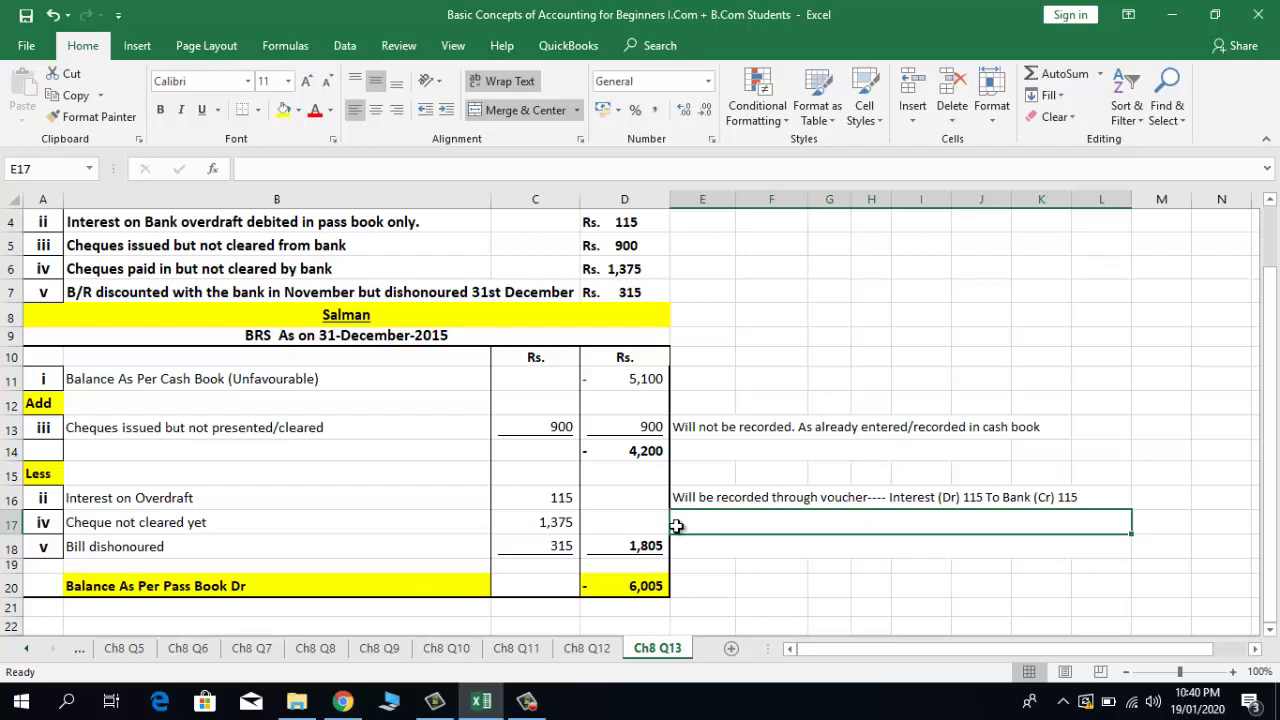
# Step: Copy the note "Will not be recorded. As already entered/recorded in cash book" from E13 to E17 beside the cheque not cleared yet
pyautogui.click(392, 318)
pyautogui.click(401, 383)
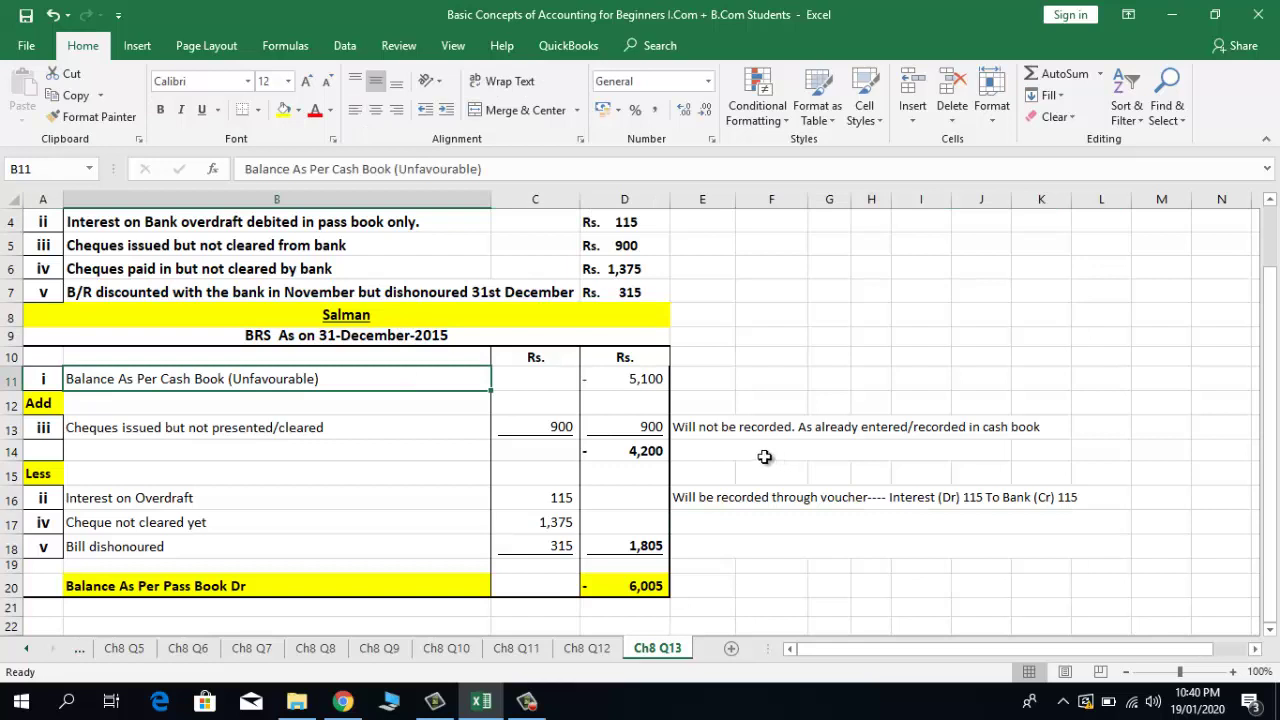
pyautogui.click(701, 494)
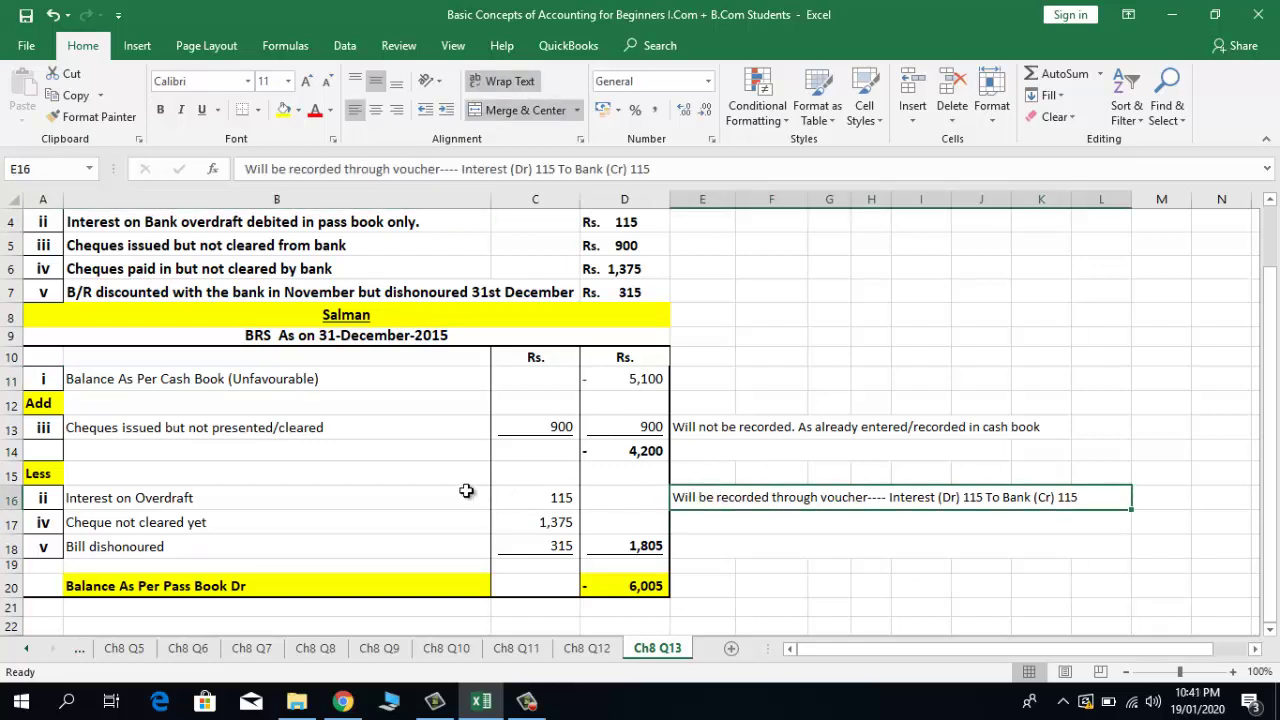
pyautogui.click(417, 494)
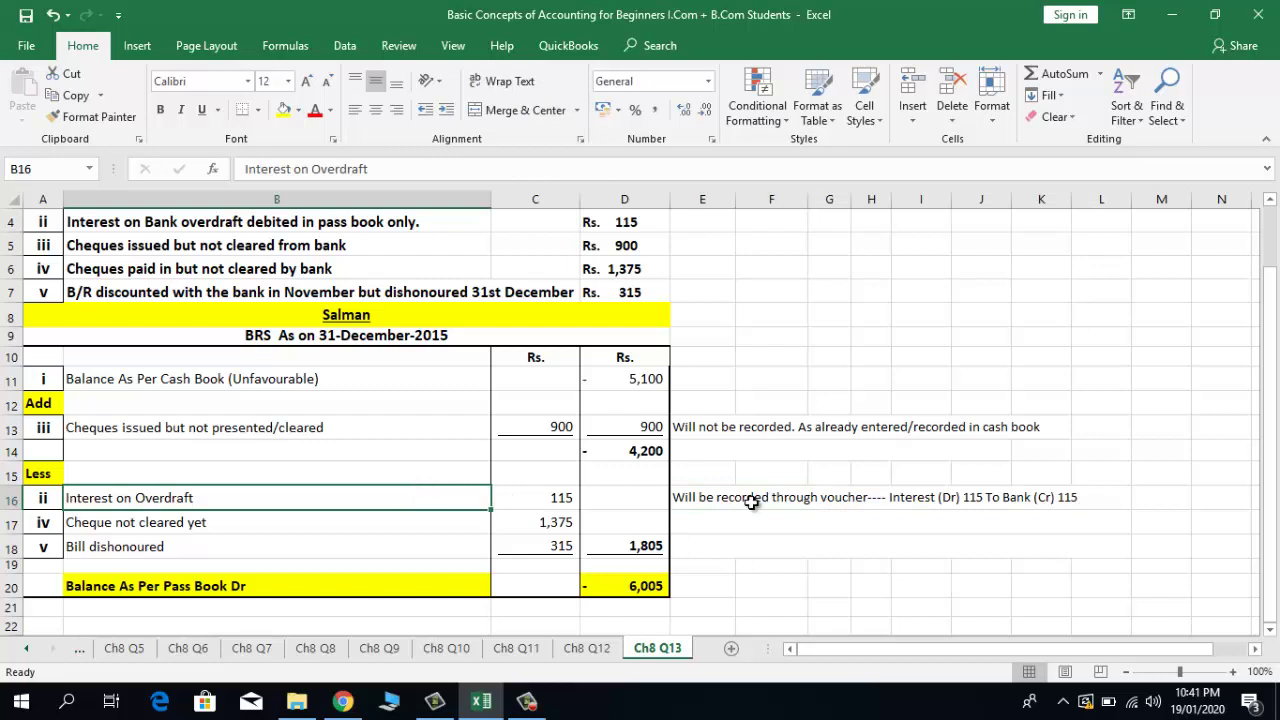
pyautogui.click(751, 502)
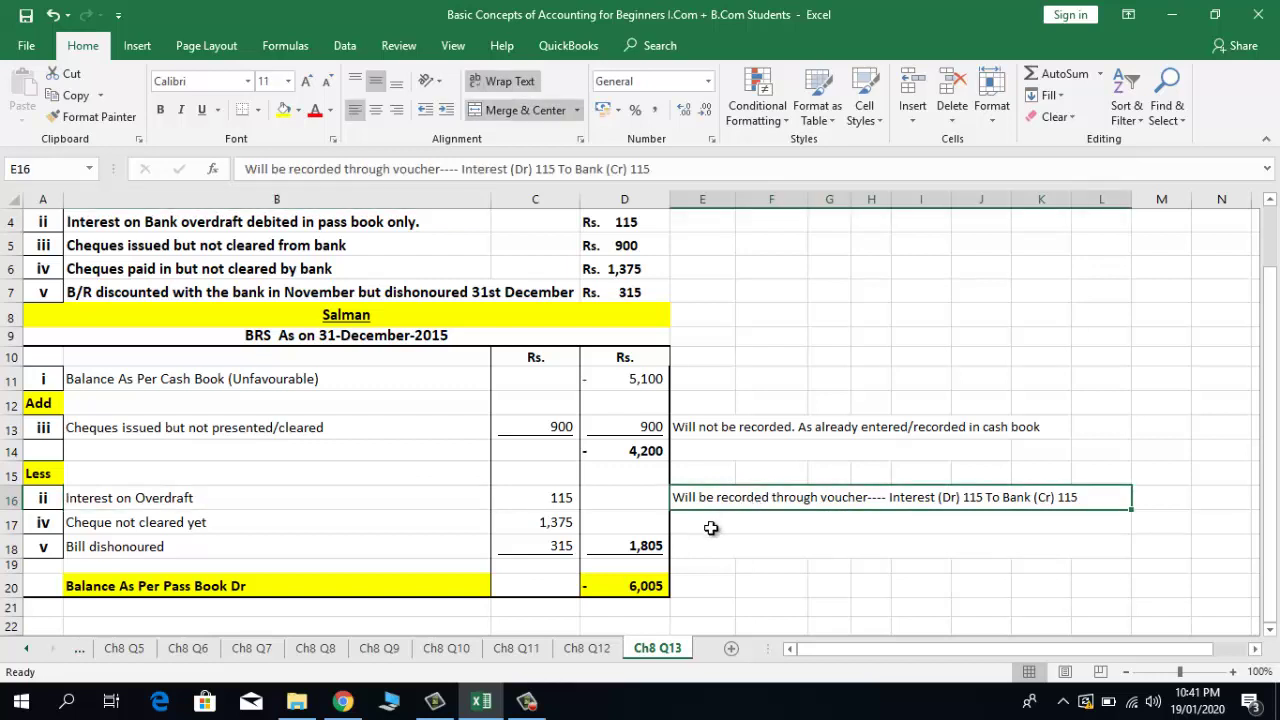
pyautogui.click(710, 527)
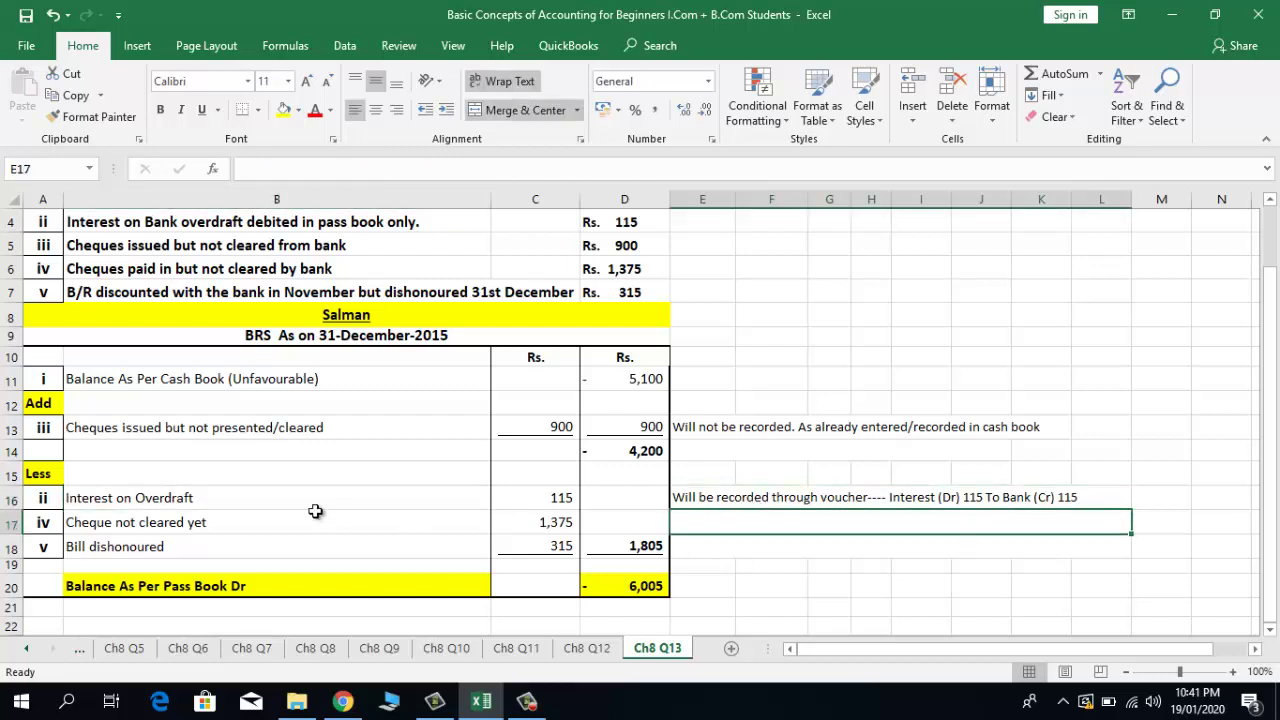
pyautogui.click(254, 516)
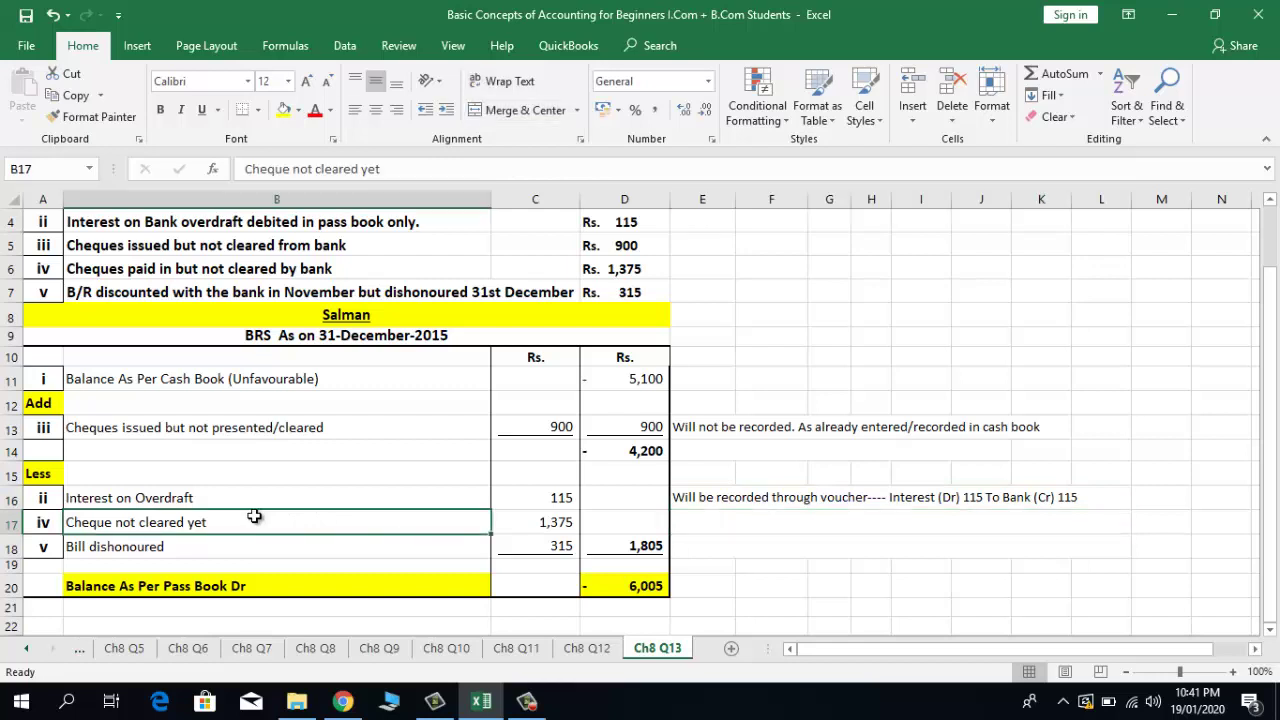
pyautogui.click(694, 430)
pyautogui.hotkey('ctrl', 'c')
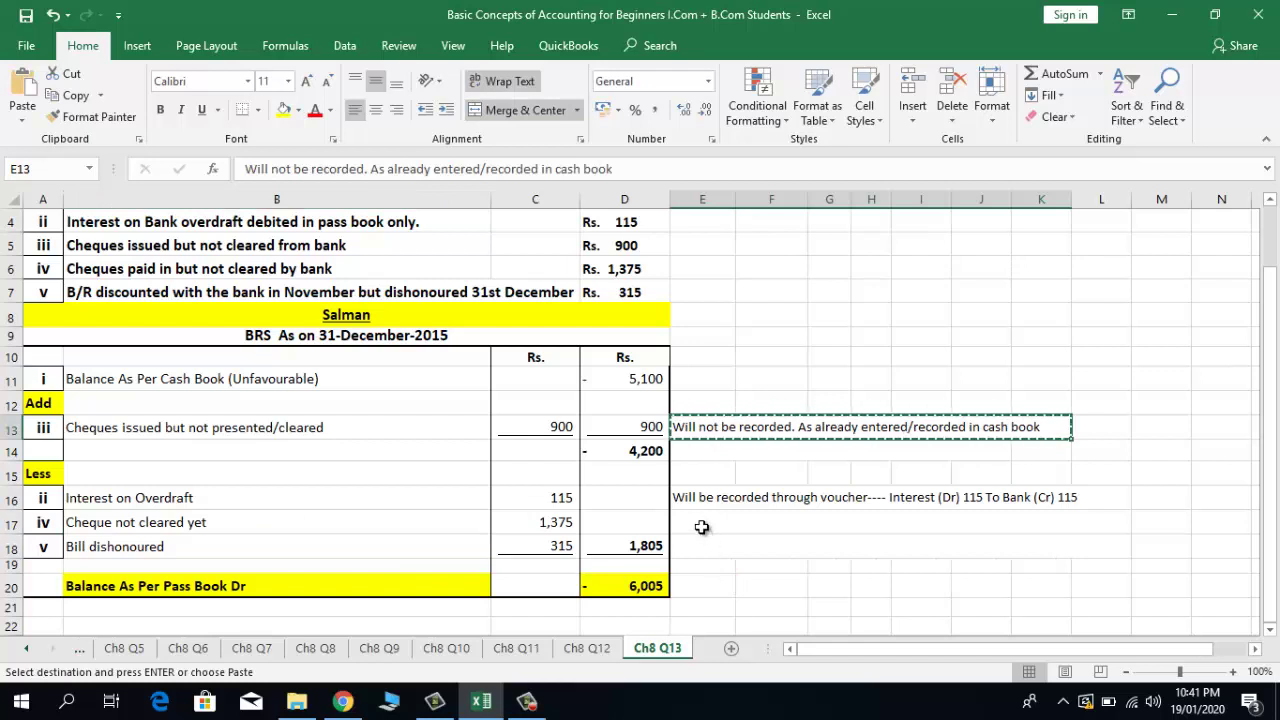
pyautogui.click(700, 525)
pyautogui.press('Return')
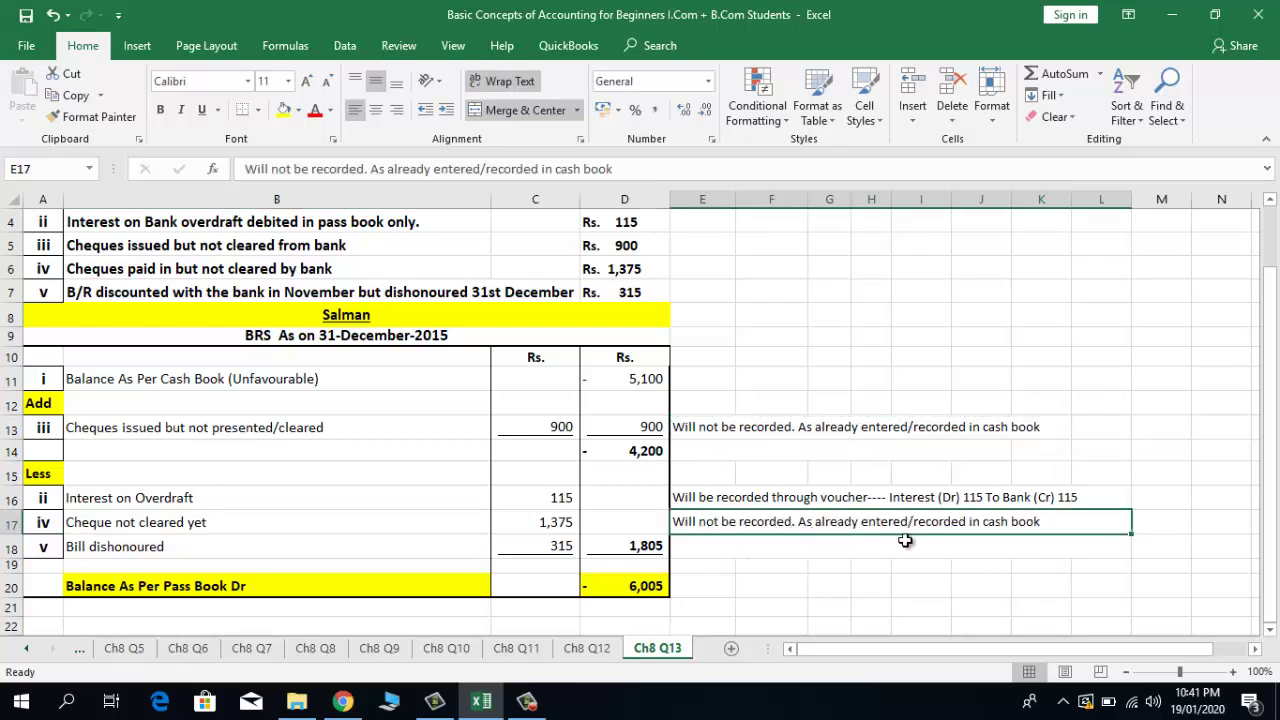
# Step: Copy the voucher note for overdraft interest from E16 to E18 beside Bill dishonoured
pyautogui.click(362, 526)
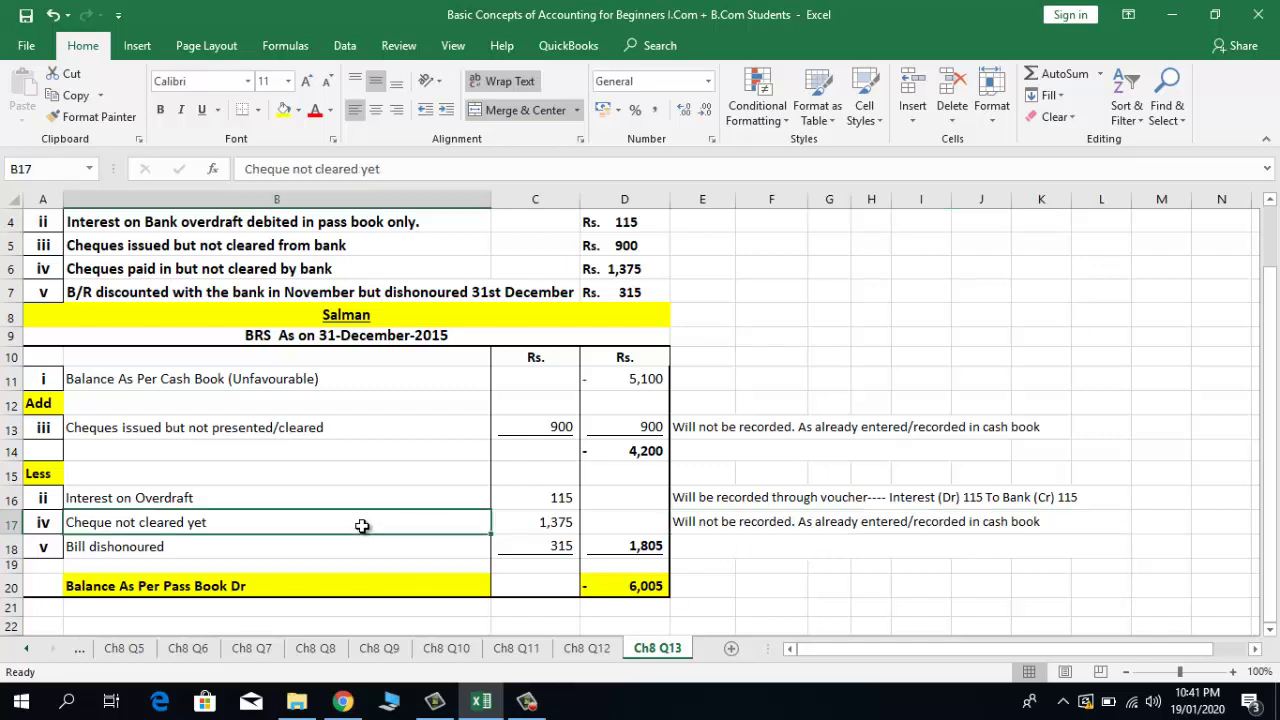
pyautogui.click(513, 526)
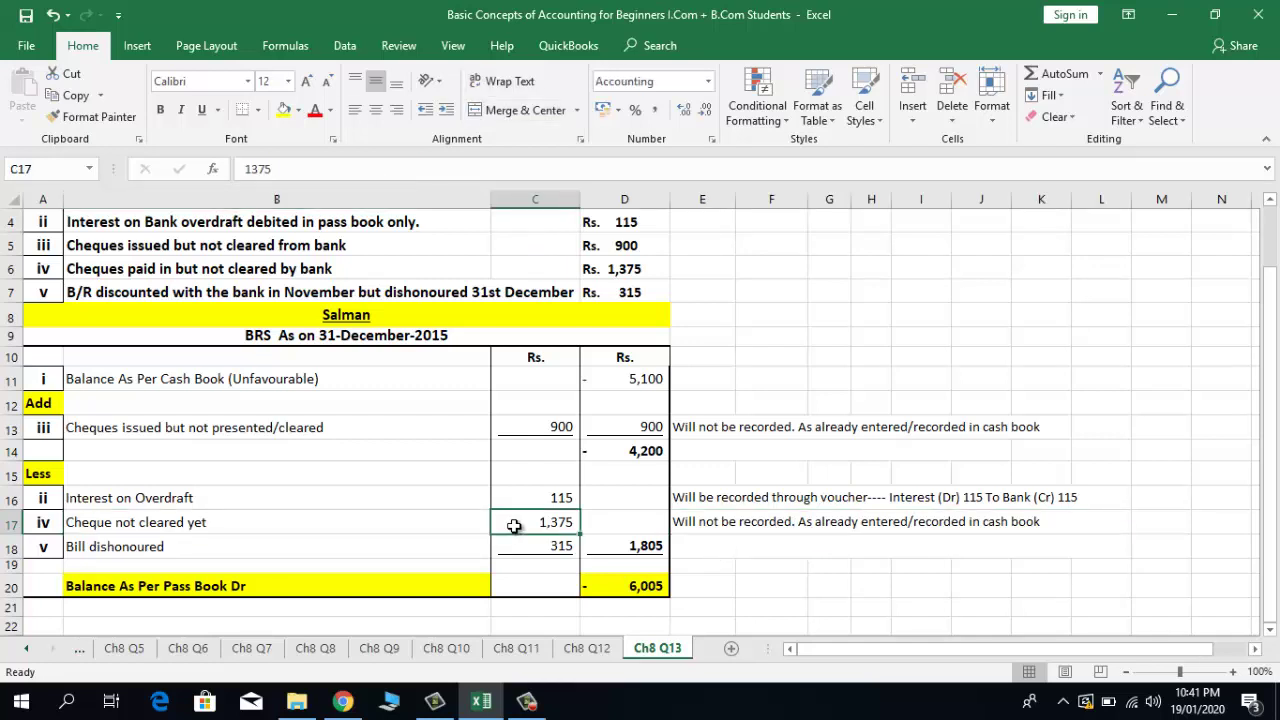
pyautogui.click(443, 521)
pyautogui.click(271, 542)
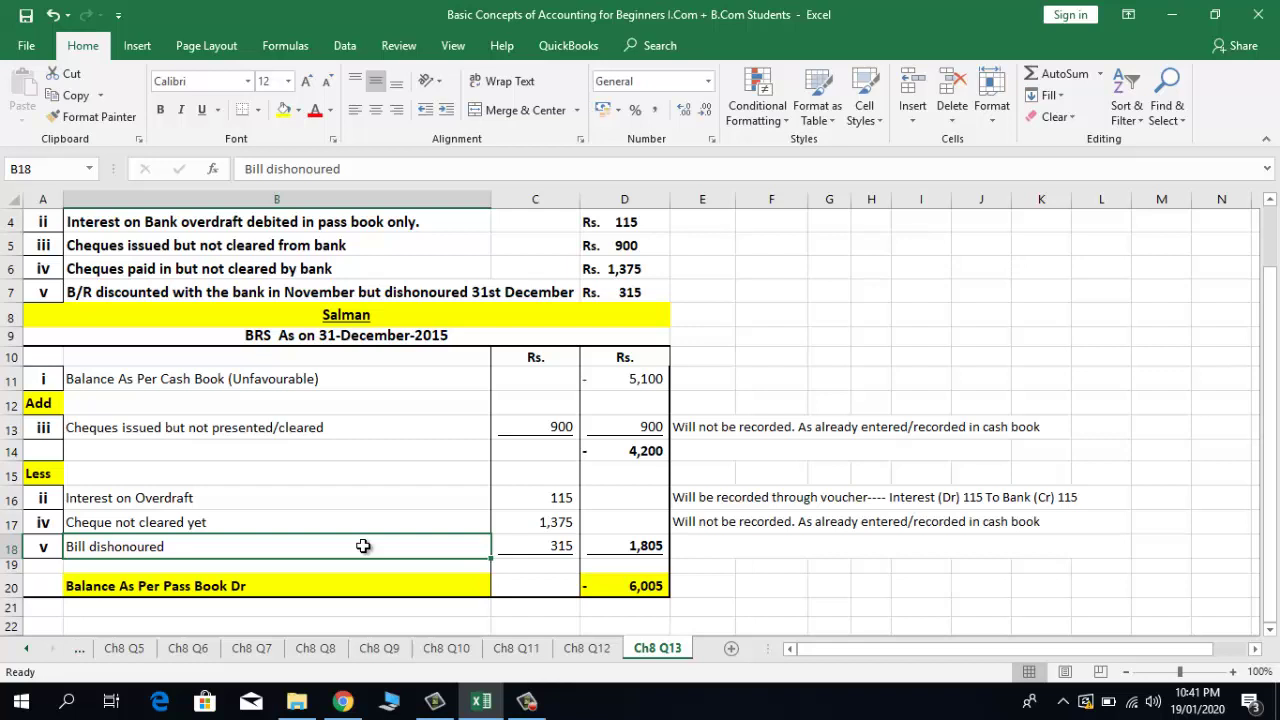
pyautogui.press('Right')
pyautogui.press('Right')
pyautogui.press('Right')
pyautogui.press('Up')
pyautogui.press('Up')
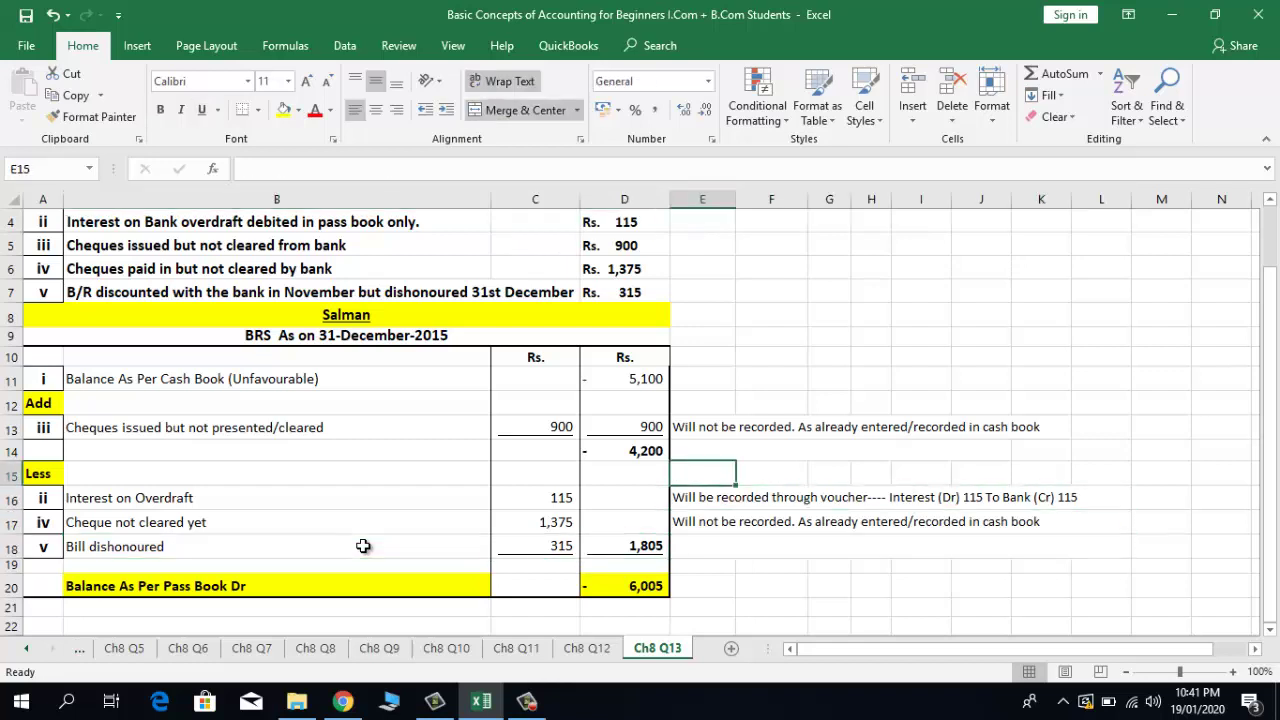
pyautogui.hotkey('ctrl', 'c')
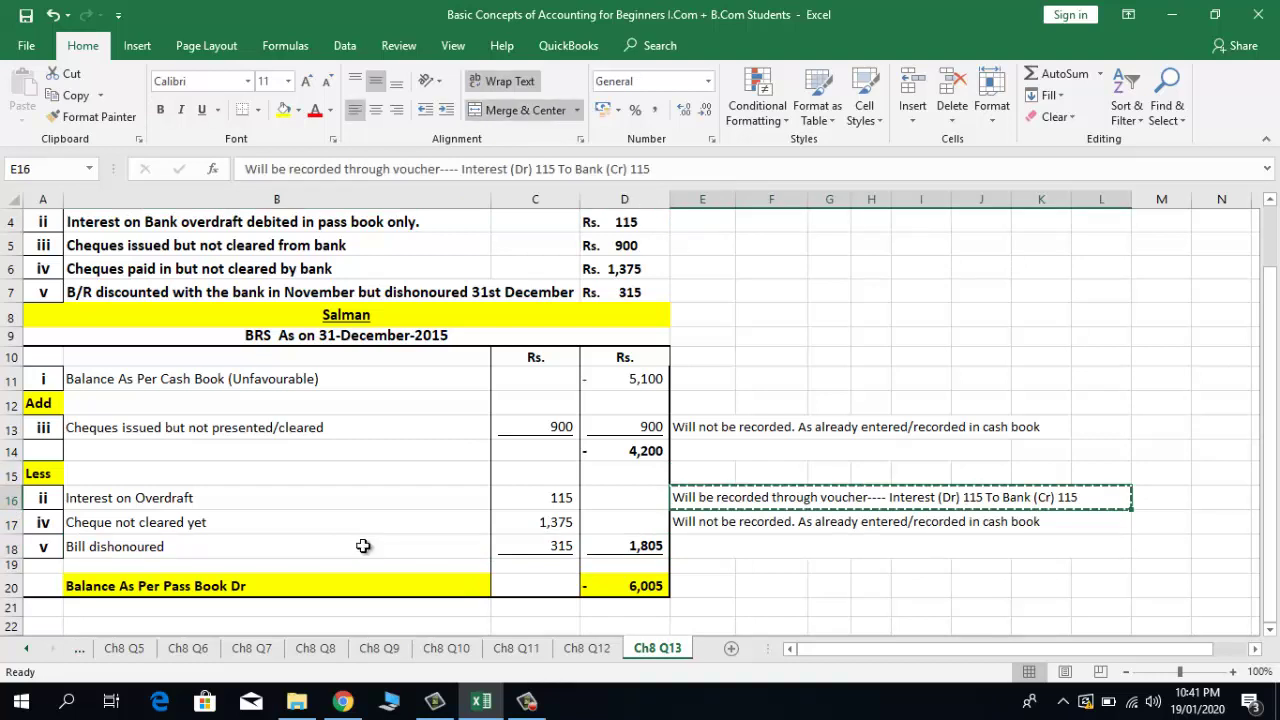
pyautogui.press('Down')
pyautogui.press('Down')
pyautogui.press('Return')
# Step: Set the Bank (Cr) amount in the E18 note to 315
pyautogui.press('F2')
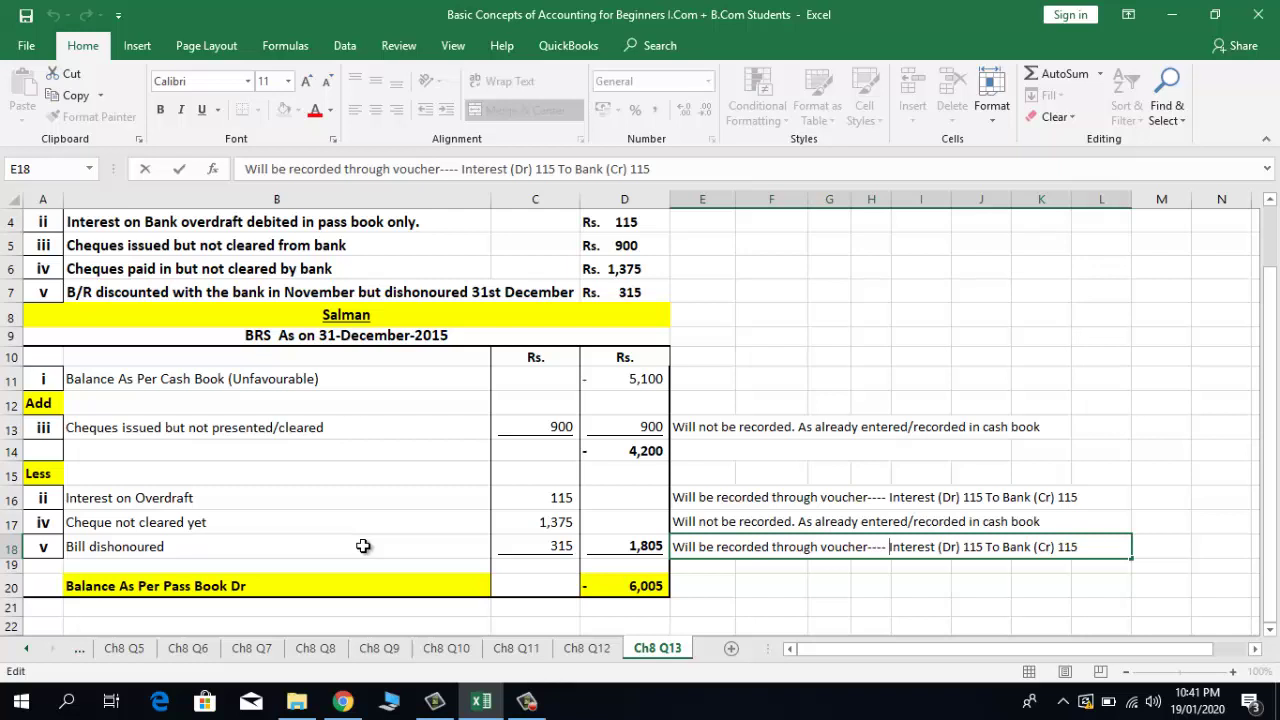
pyautogui.press('Right')
pyautogui.press('Right')
pyautogui.press('Right')
pyautogui.press('Right')
pyautogui.press('Right')
pyautogui.press('Right')
pyautogui.press('Right')
pyautogui.press('Right')
pyautogui.press('Right')
pyautogui.press('Right')
pyautogui.press('Right')
pyautogui.press('Right')
pyautogui.press('Right')
pyautogui.press('Right')
pyautogui.press('Right')
pyautogui.press('Right')
pyautogui.press('BackSpace')
pyautogui.press('BackSpace')
pyautogui.press('BackSpace')
pyautogui.write('315')
# Step: Replace the debited account "Interest" in the E18 note with "Party/Customer"
pyautogui.press('Left')
pyautogui.press('Left')
pyautogui.press('Left')
pyautogui.press('Left')
pyautogui.press('Left')
pyautogui.press('Left')
pyautogui.press('Left')
pyautogui.press('Left')
pyautogui.press('Left')
pyautogui.press('Left')
pyautogui.press('Left')
pyautogui.press('Left')
pyautogui.press('Left')
pyautogui.press('Left')
pyautogui.press('Left')
pyautogui.press('Left')
pyautogui.press('Left')
pyautogui.press('Left')
pyautogui.press('Left')
pyautogui.press('Left')
pyautogui.press('BackSpace')
pyautogui.press('BackSpace')
pyautogui.press('BackSpace')
pyautogui.press('BackSpace')
pyautogui.press('BackSpace')
pyautogui.press('BackSpace')
pyautogui.press('BackSpace')
pyautogui.press('BackSpace')
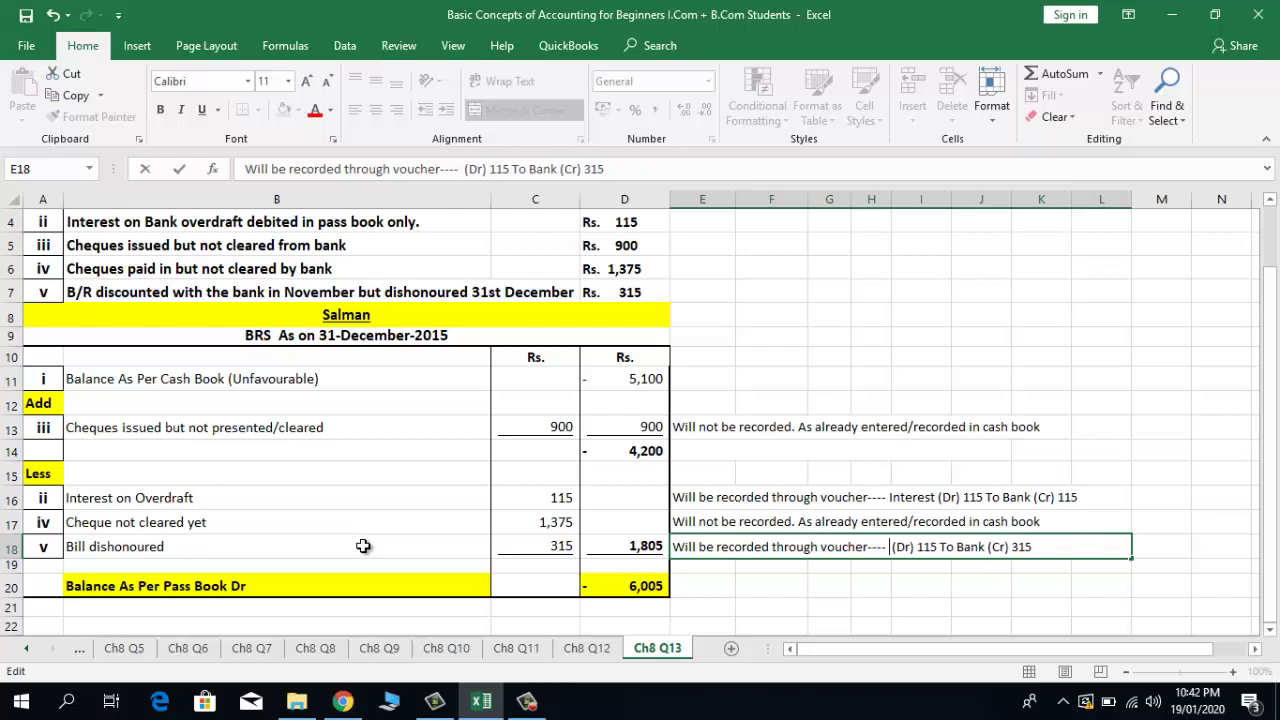
pyautogui.write('Party ')
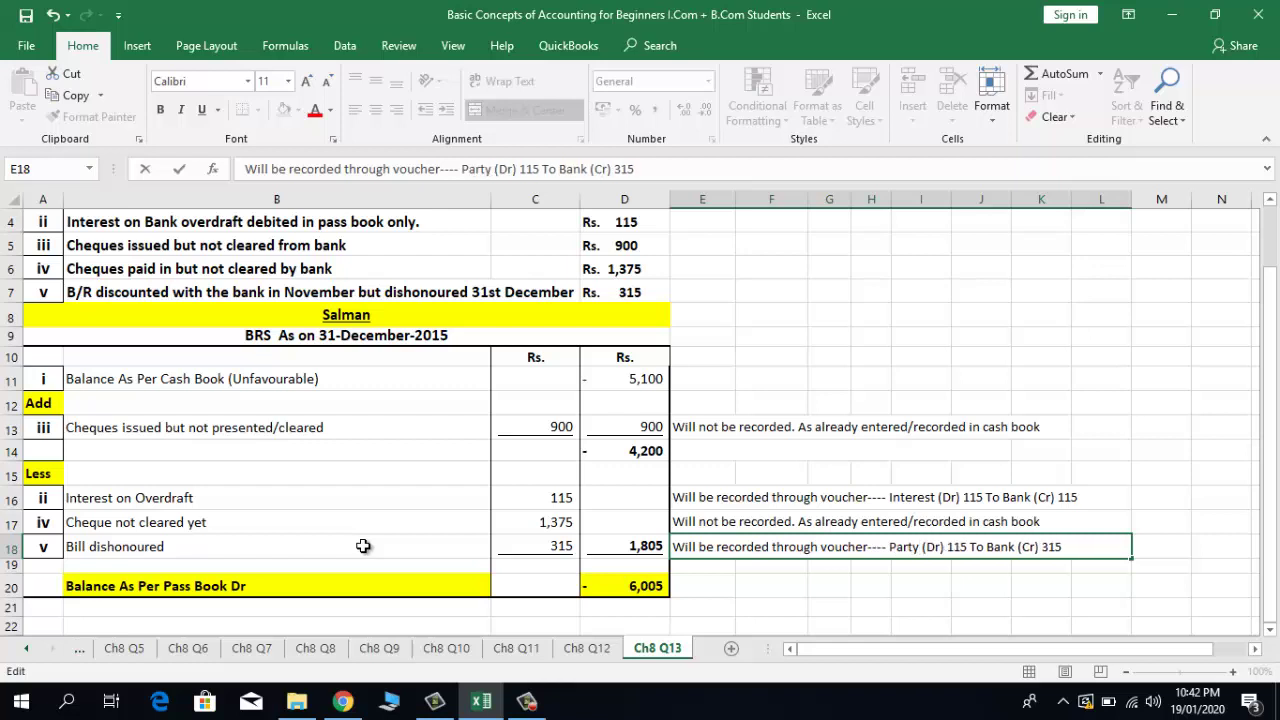
pyautogui.write('/Customer')
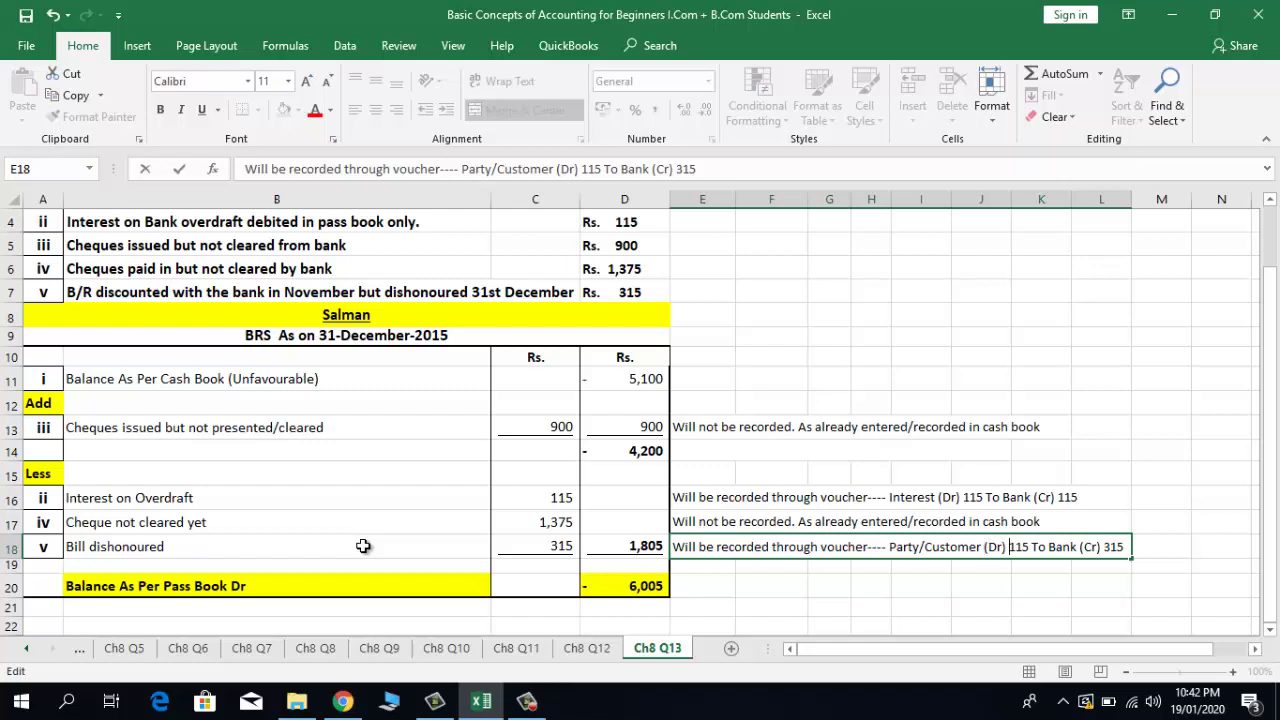
# Step: Set the Party/Customer (Dr) amount in the E18 note to 315 and save the workbook
pyautogui.press('Right')
pyautogui.press('Right')
pyautogui.press('Right')
pyautogui.press('Right')
pyautogui.press('Right')
pyautogui.press('Right')
pyautogui.press('Right')
pyautogui.press('BackSpace')
pyautogui.write('3')
pyautogui.press('Return')
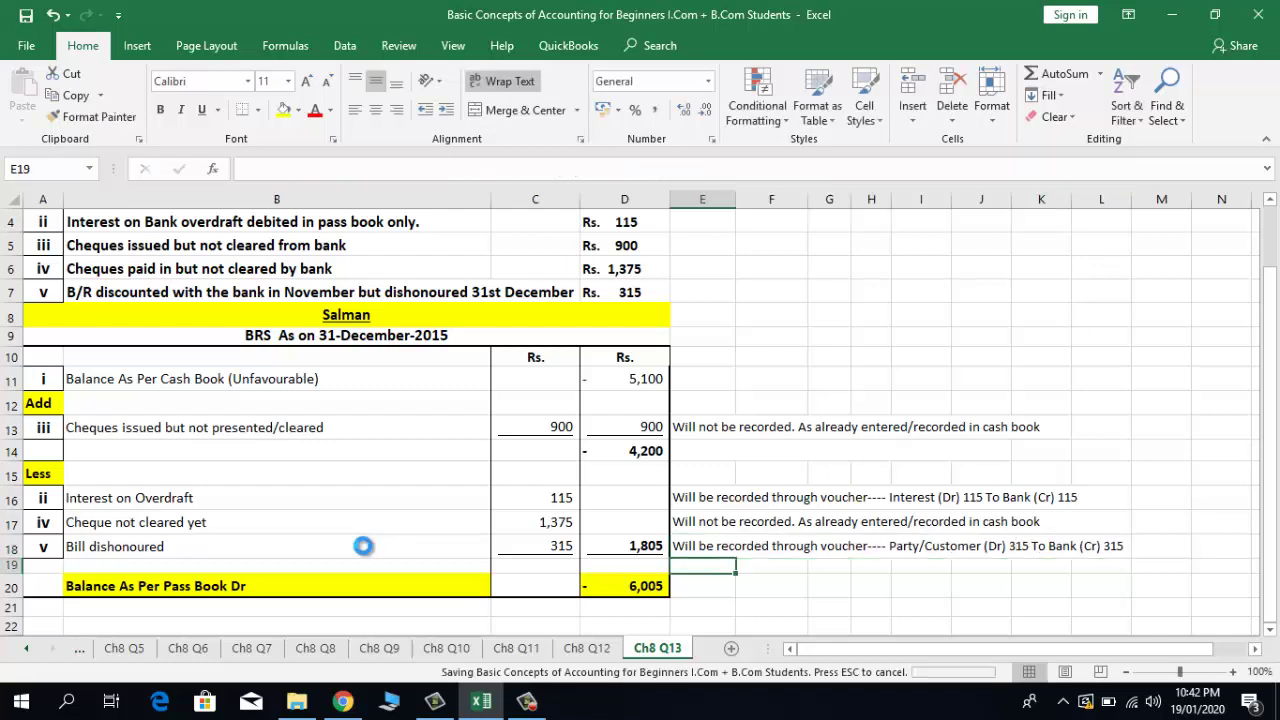
# Step: Review the dishonoured bill in row 18 and the pass book balance in row 20, moving back up through the statement
pyautogui.press('Up')
pyautogui.press('Left')
pyautogui.press('Left')
pyautogui.press('Left')
pyautogui.press('Left')
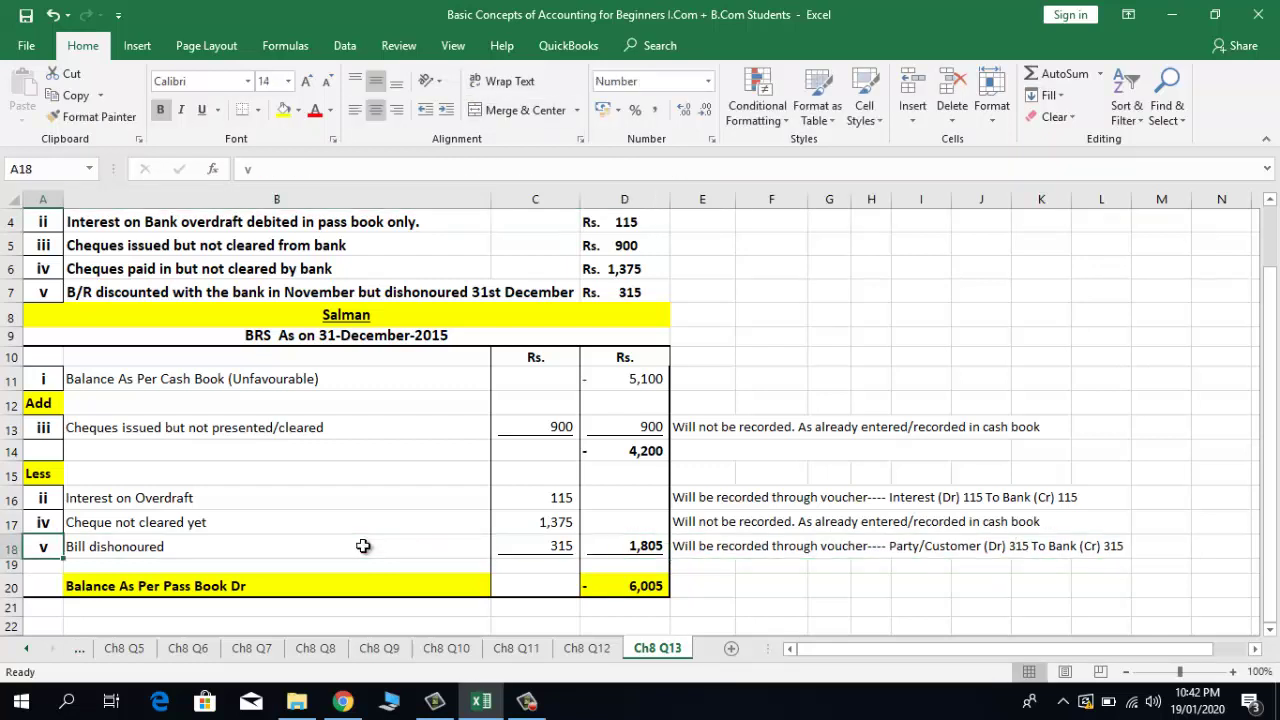
pyautogui.press('Right')
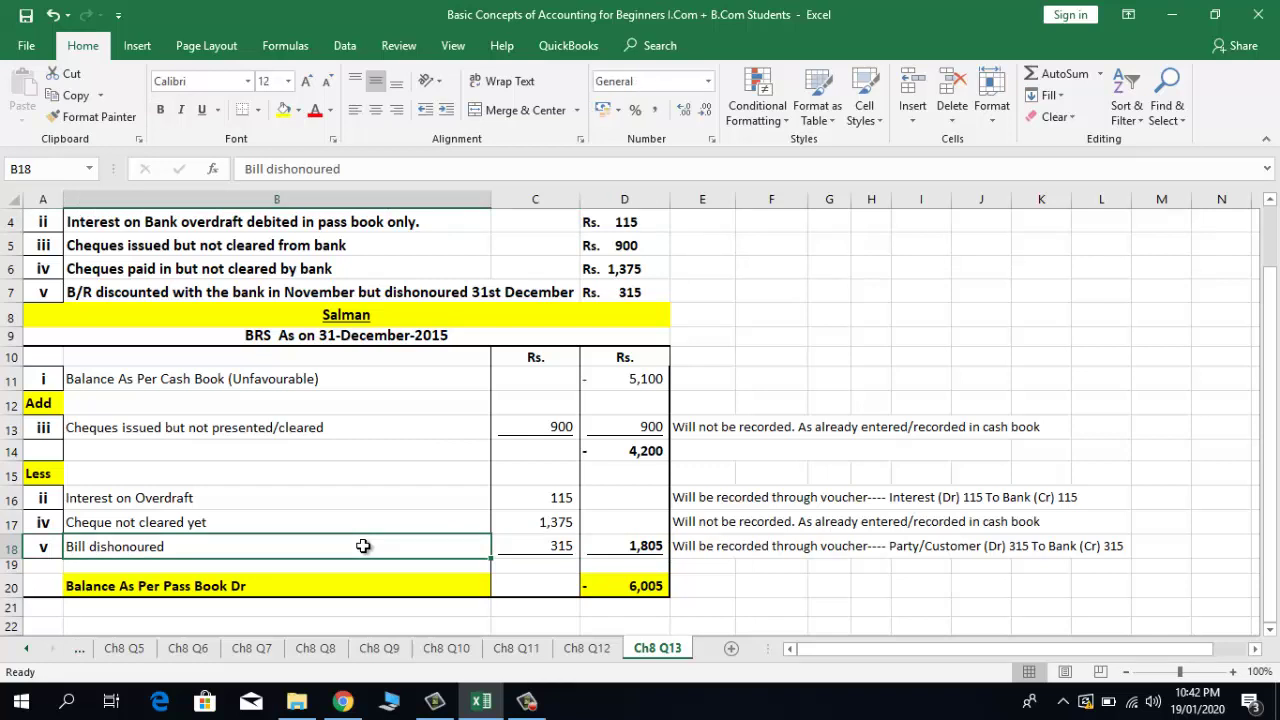
pyautogui.click(608, 588)
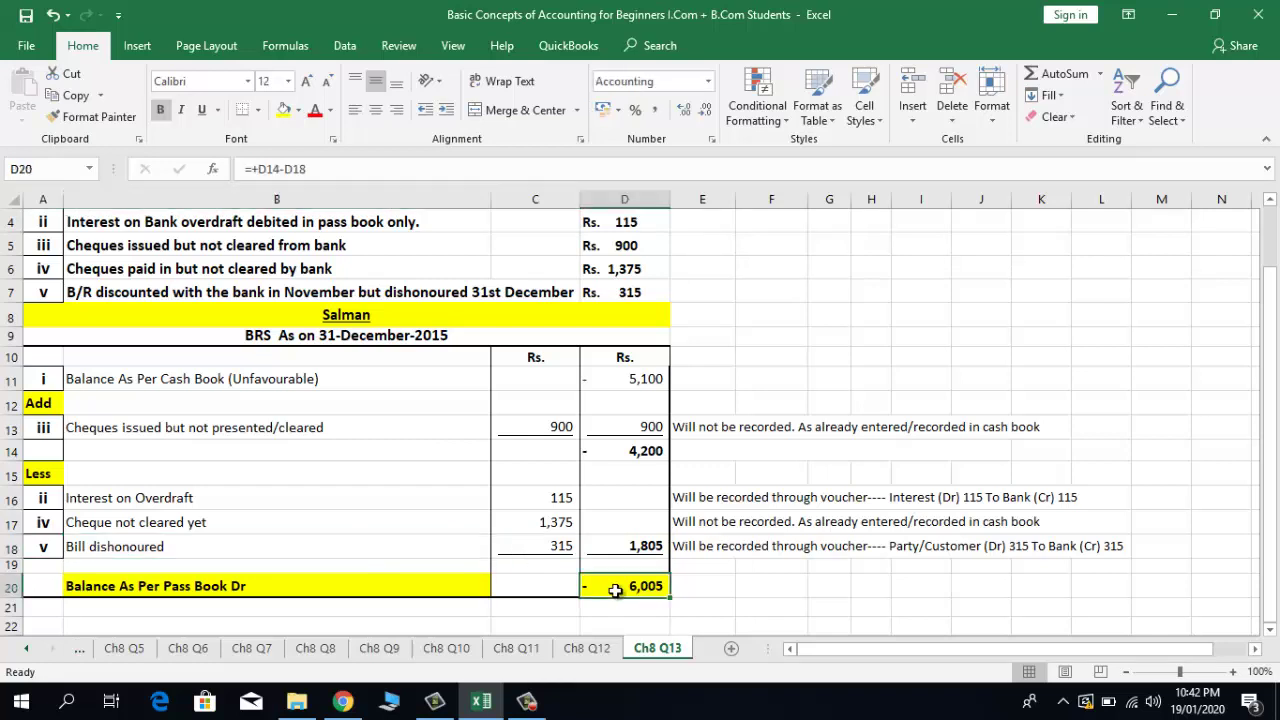
pyautogui.click(414, 584)
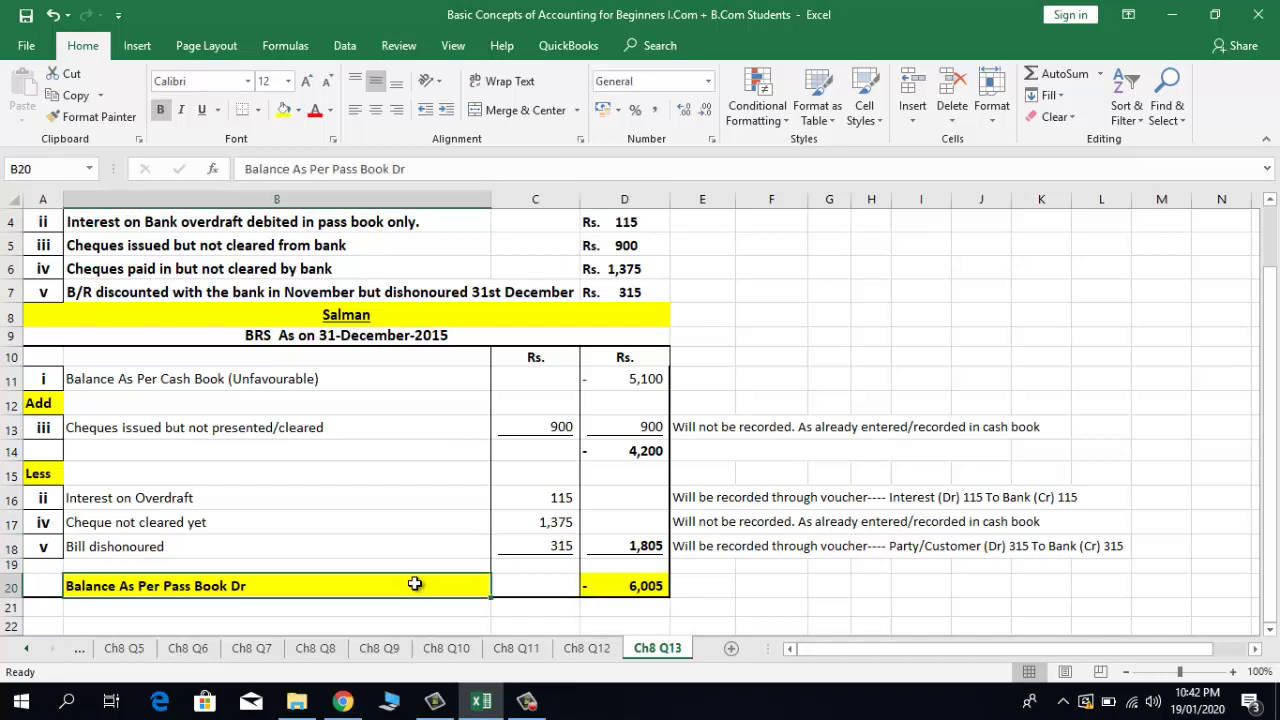
pyautogui.click(598, 584)
pyautogui.click(353, 567)
pyautogui.press('Up')
pyautogui.press('Up')
pyautogui.press('Up')
pyautogui.press('Up')
pyautogui.press('Up')
pyautogui.press('Up')
pyautogui.press('Up')
pyautogui.press('Up')
pyautogui.press('Up')
pyautogui.press('Up')
pyautogui.press('Up')
pyautogui.press('Up')
pyautogui.press('Up')
pyautogui.press('Up')
pyautogui.press('Up')
pyautogui.press('Up')
pyautogui.press('Up')
pyautogui.press('Up')
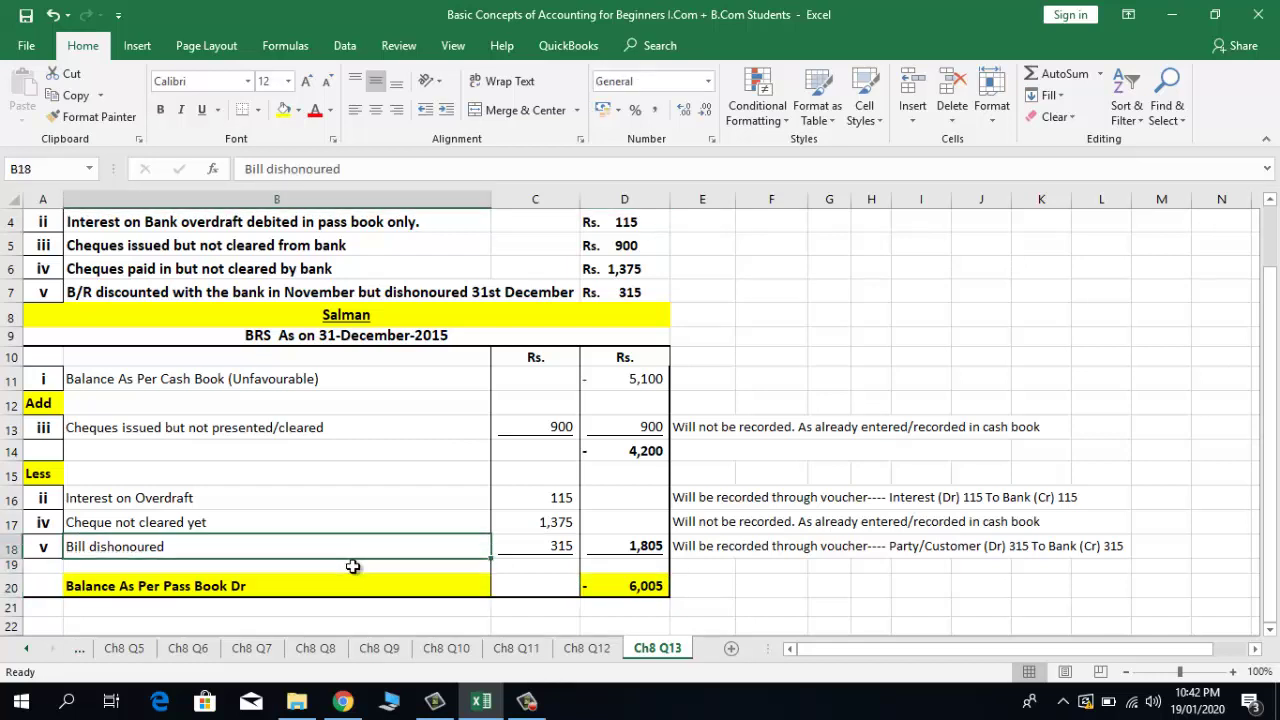